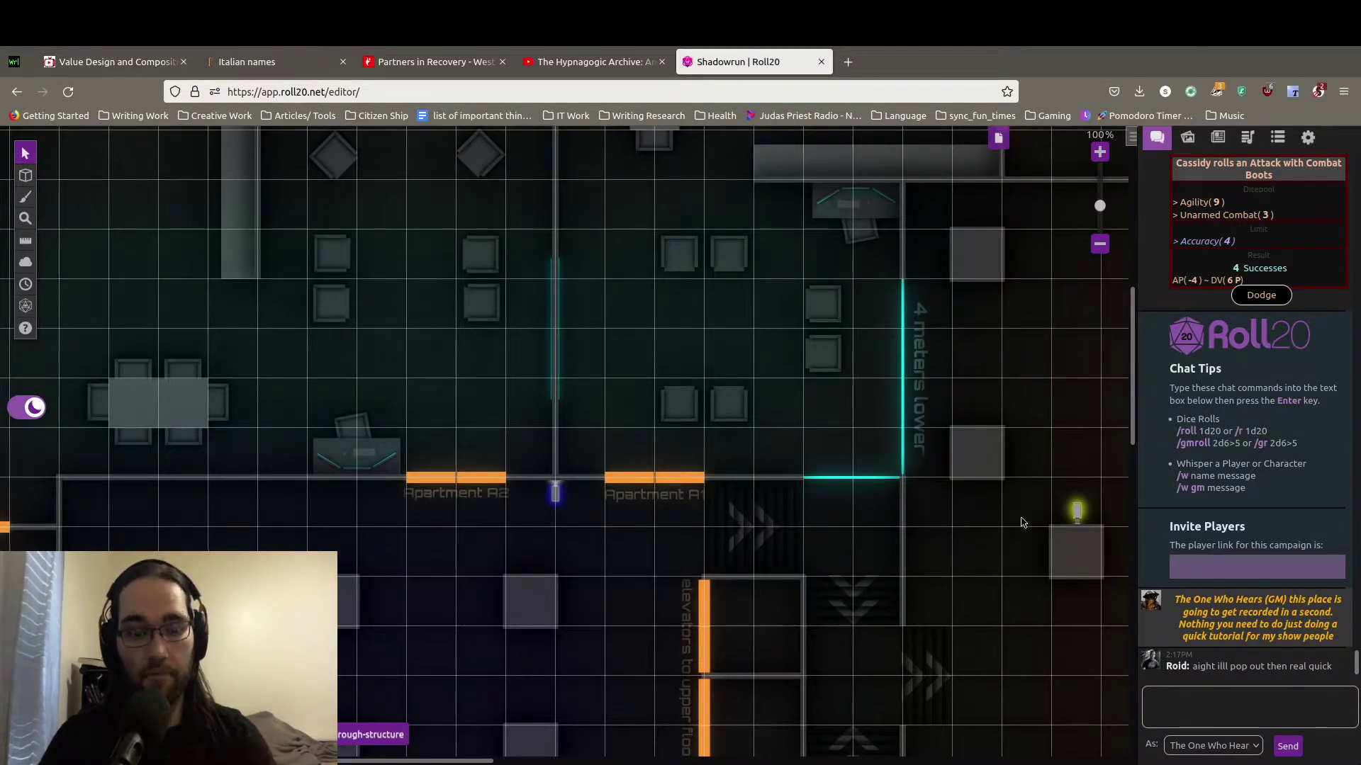
Create a new character in the journal, save it with its default details and close its window.
click(1217, 135)
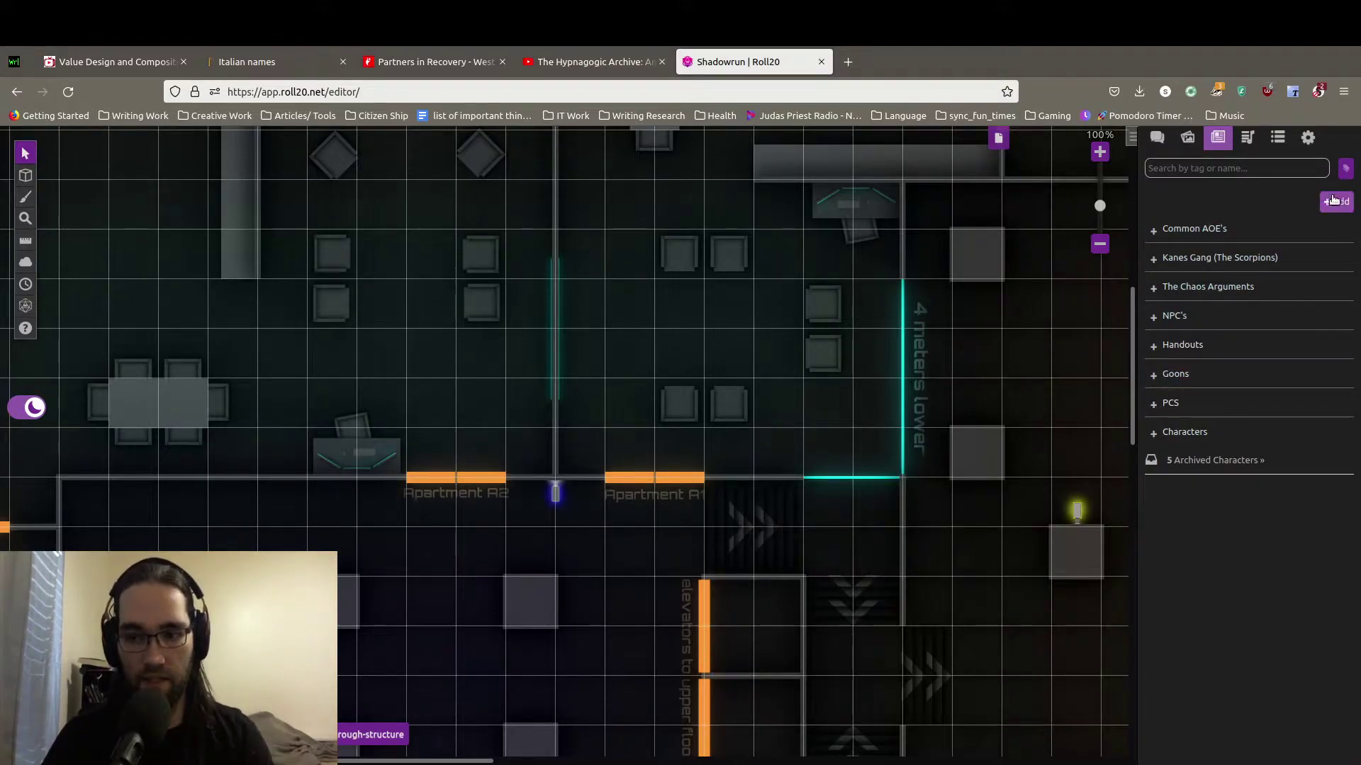
click(1336, 202)
click(1311, 227)
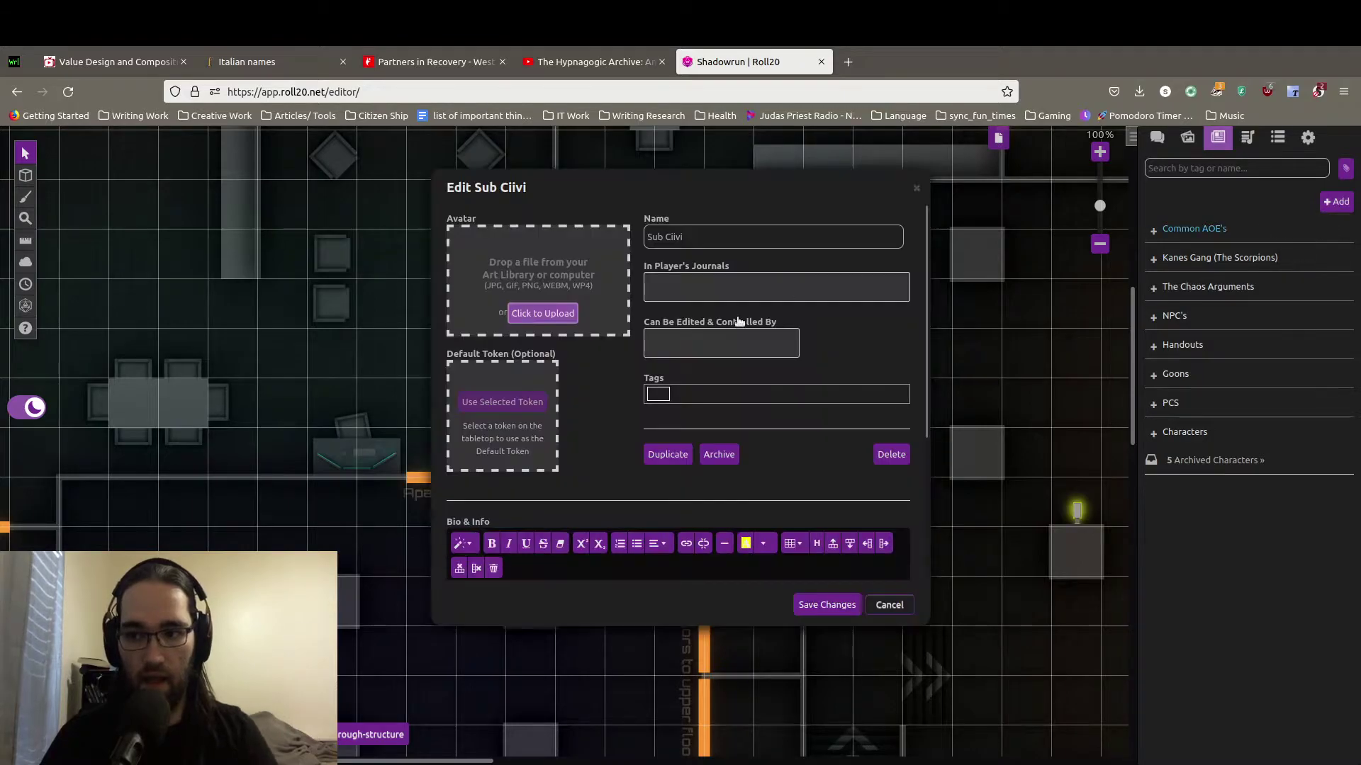
click(822, 604)
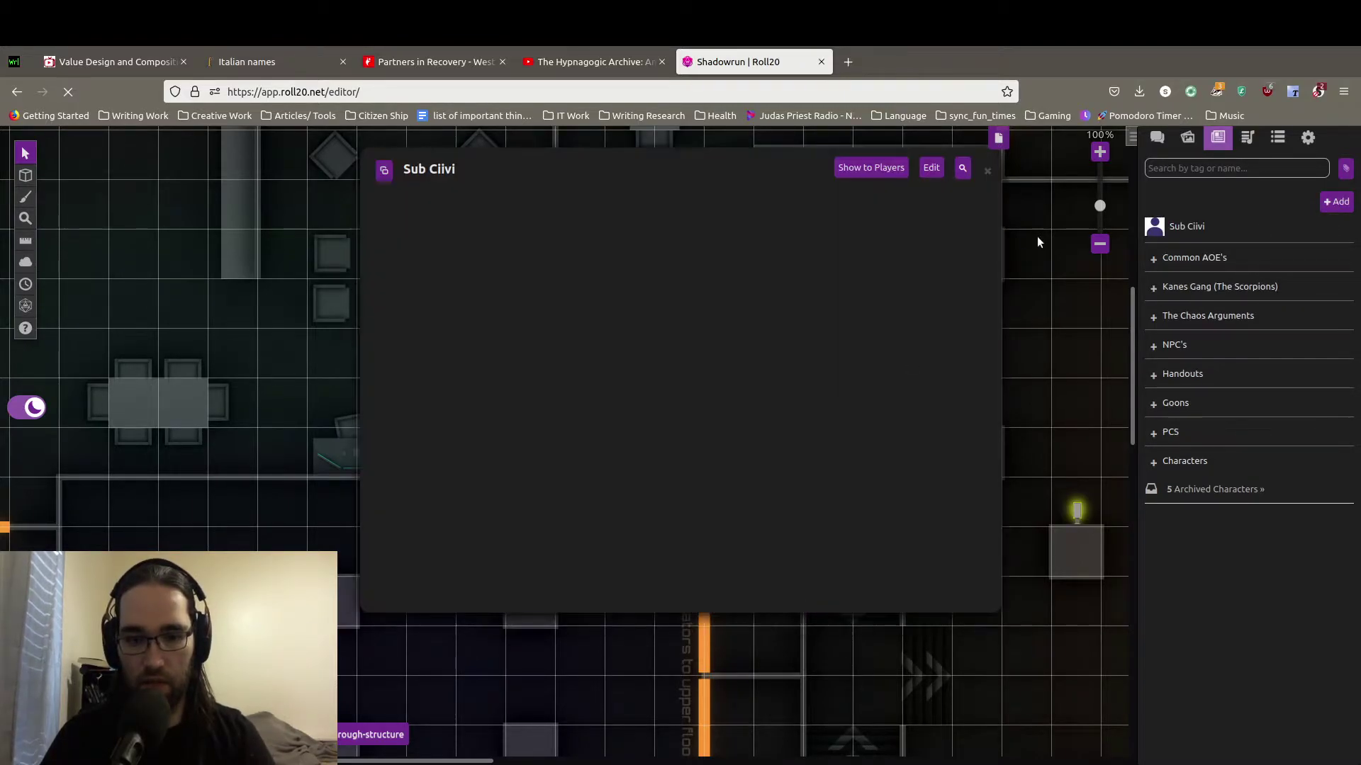
click(986, 170)
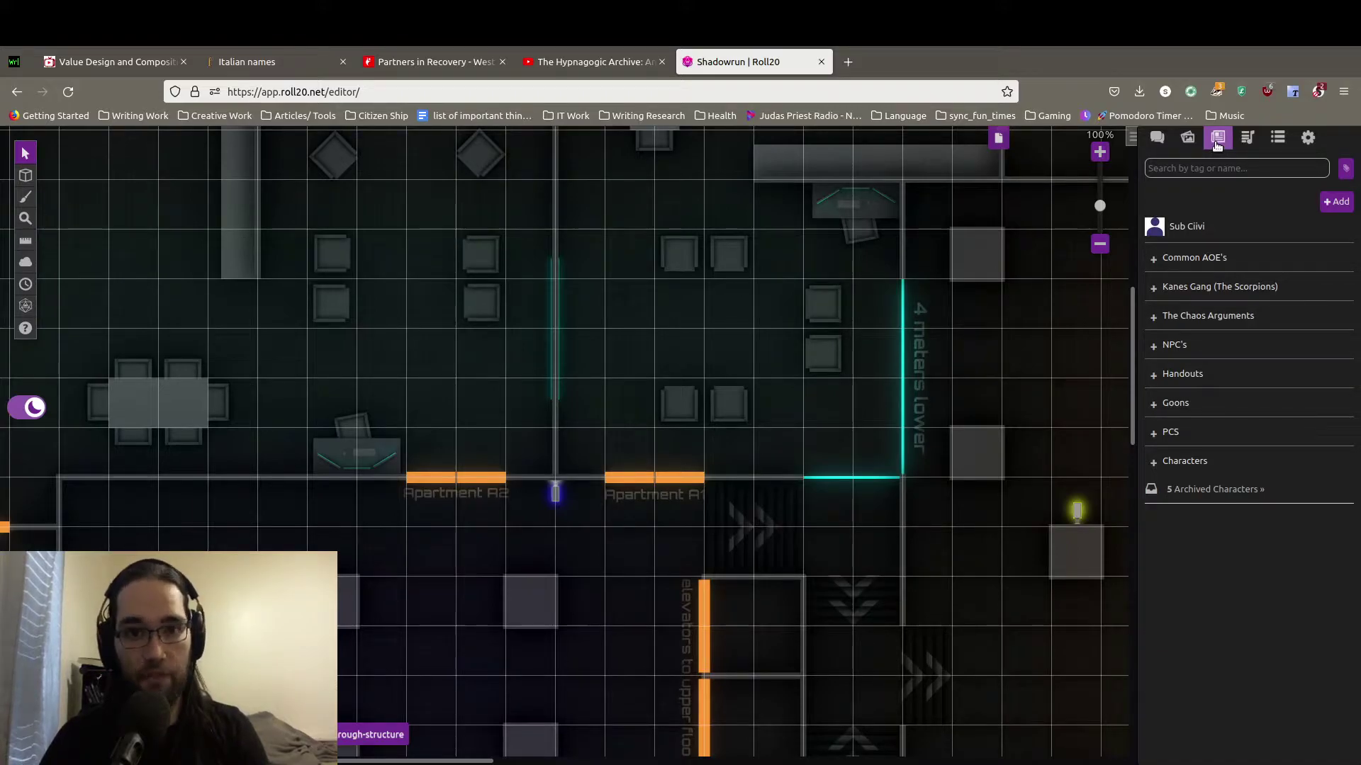
Rename the new journal character to "Character name" and save the changes.
click(1182, 227)
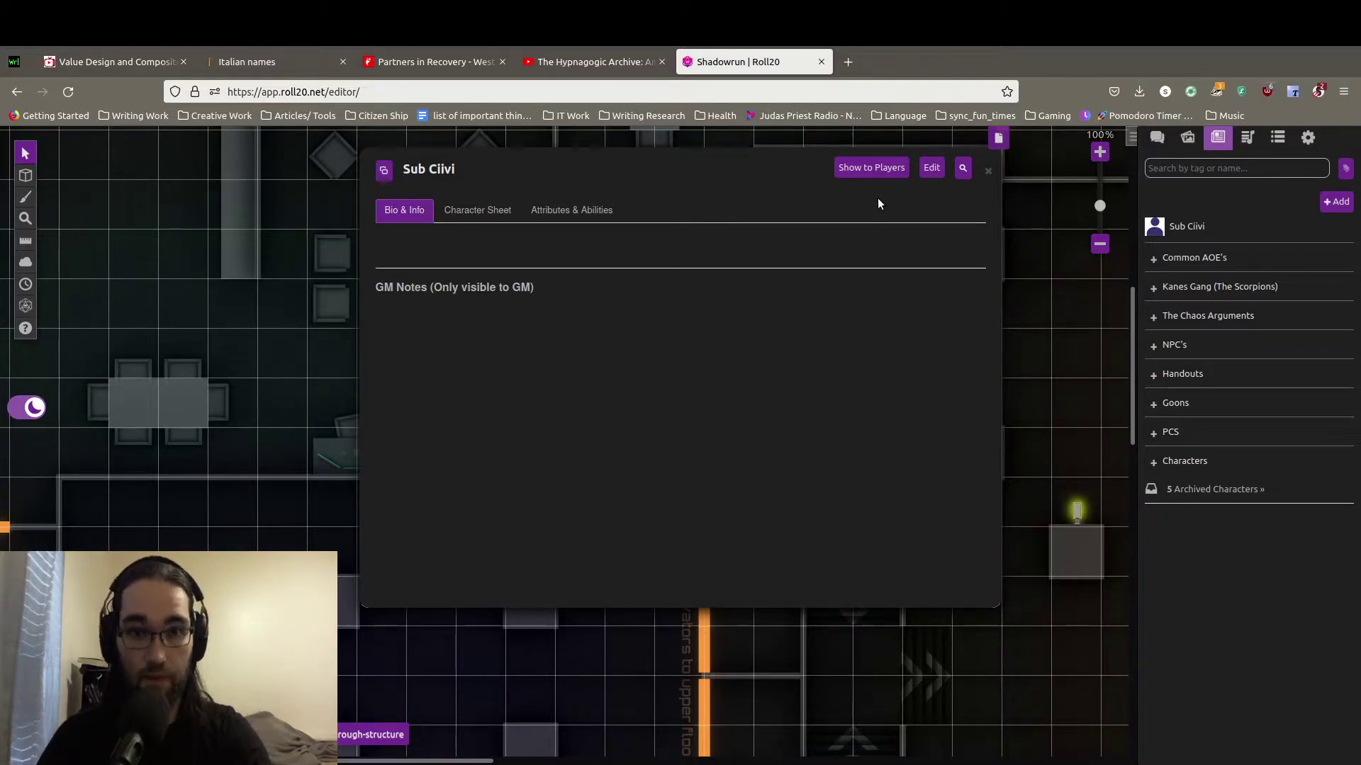
click(933, 172)
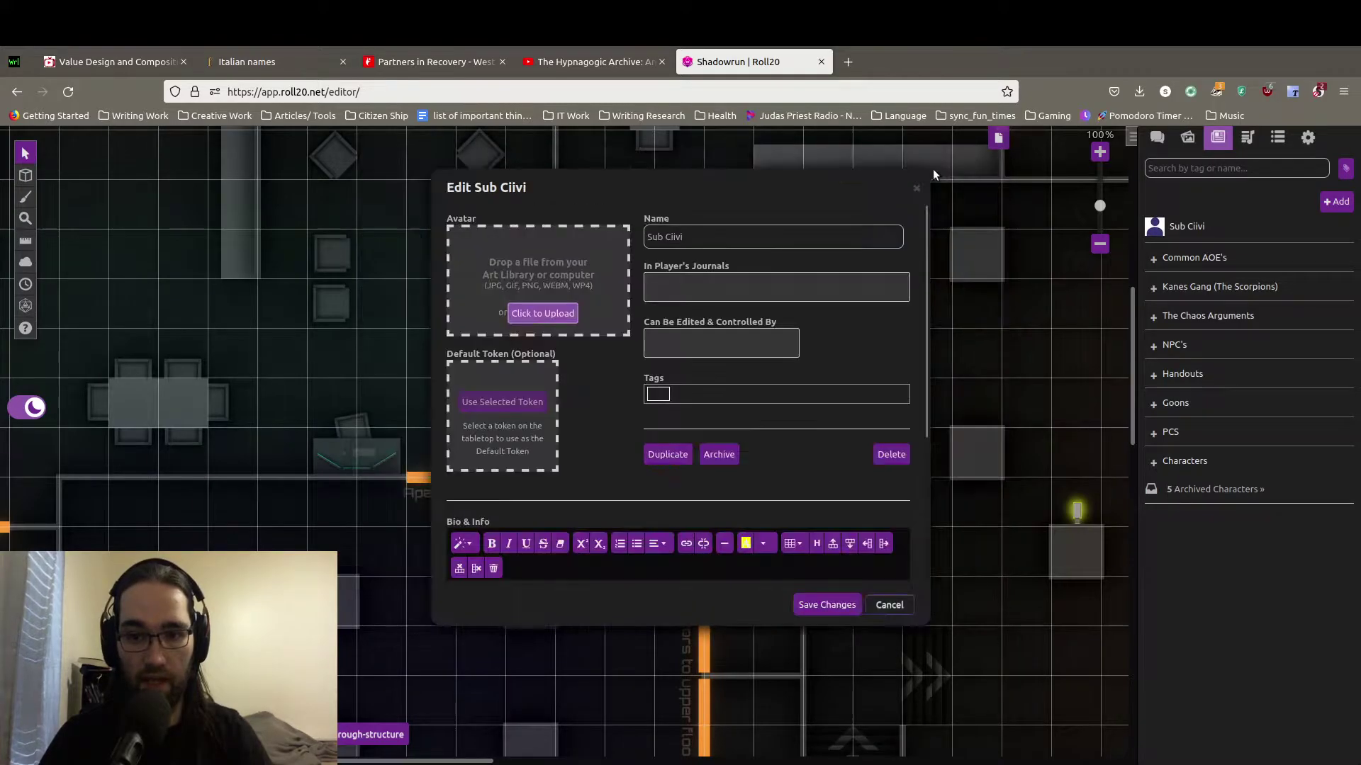
drag(754, 234, 463, 224)
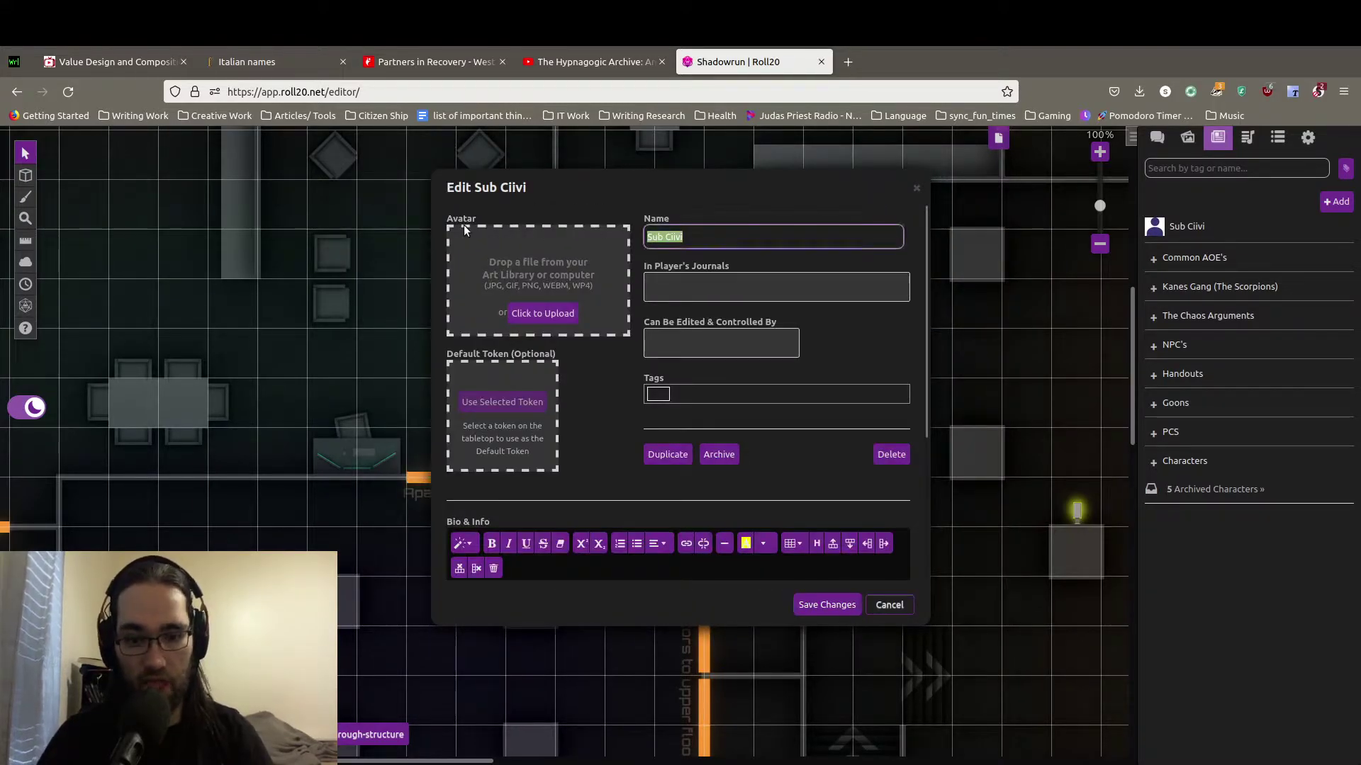
key(BackSpace)
text(Charac)
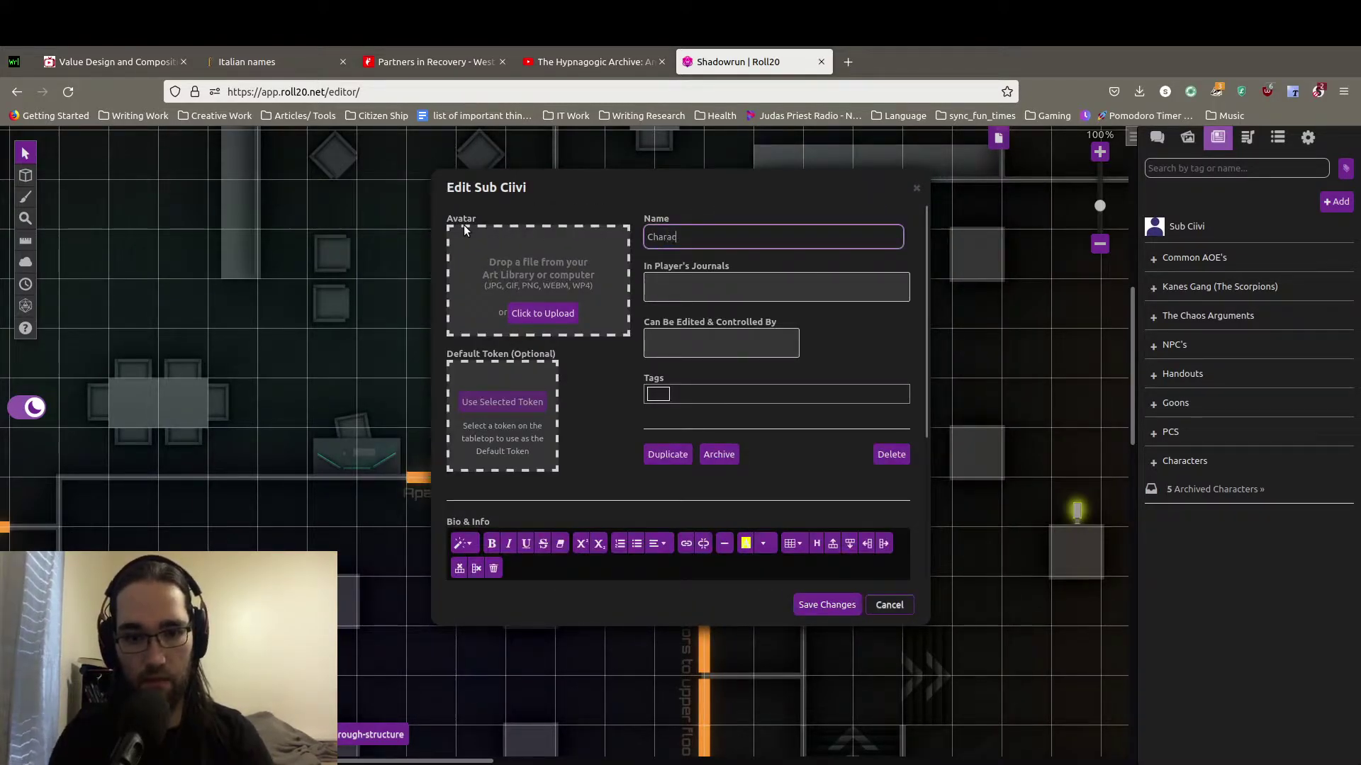
text(ter name)
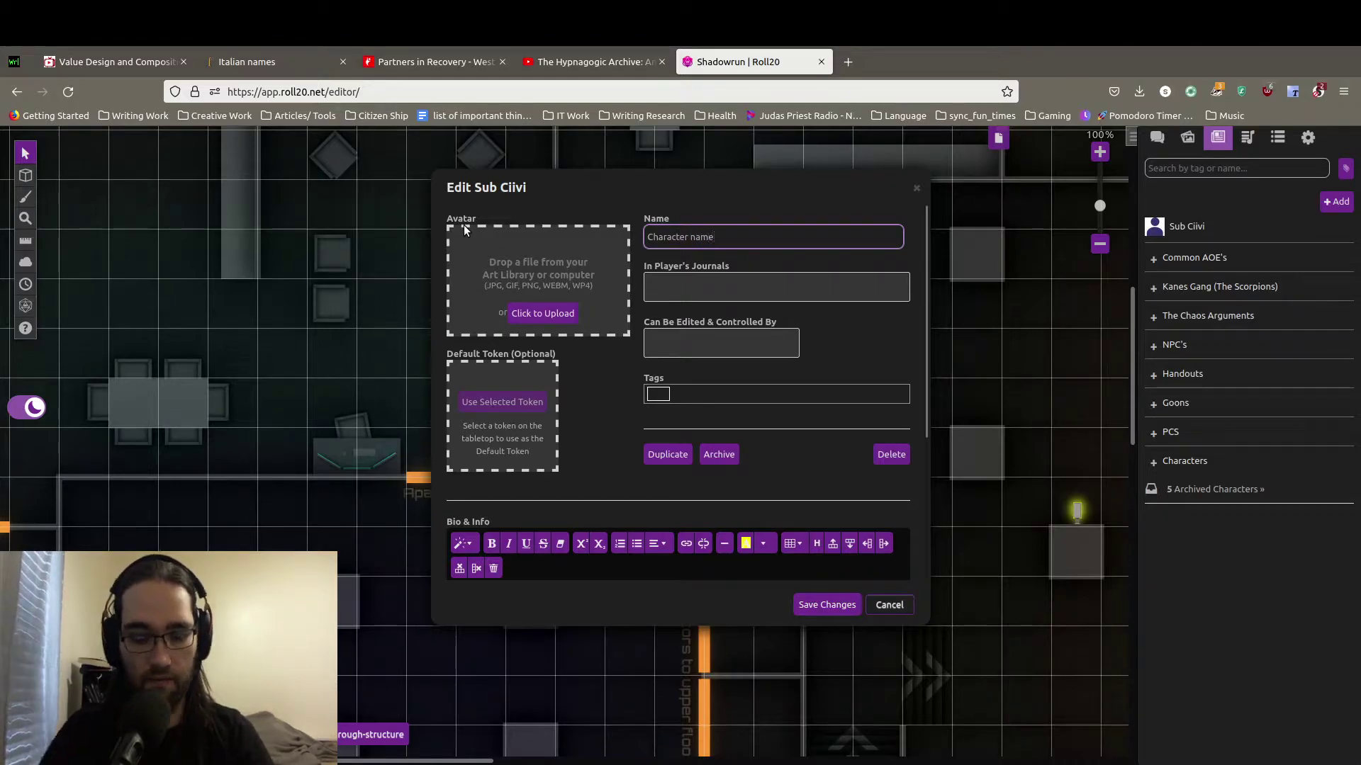
click(834, 604)
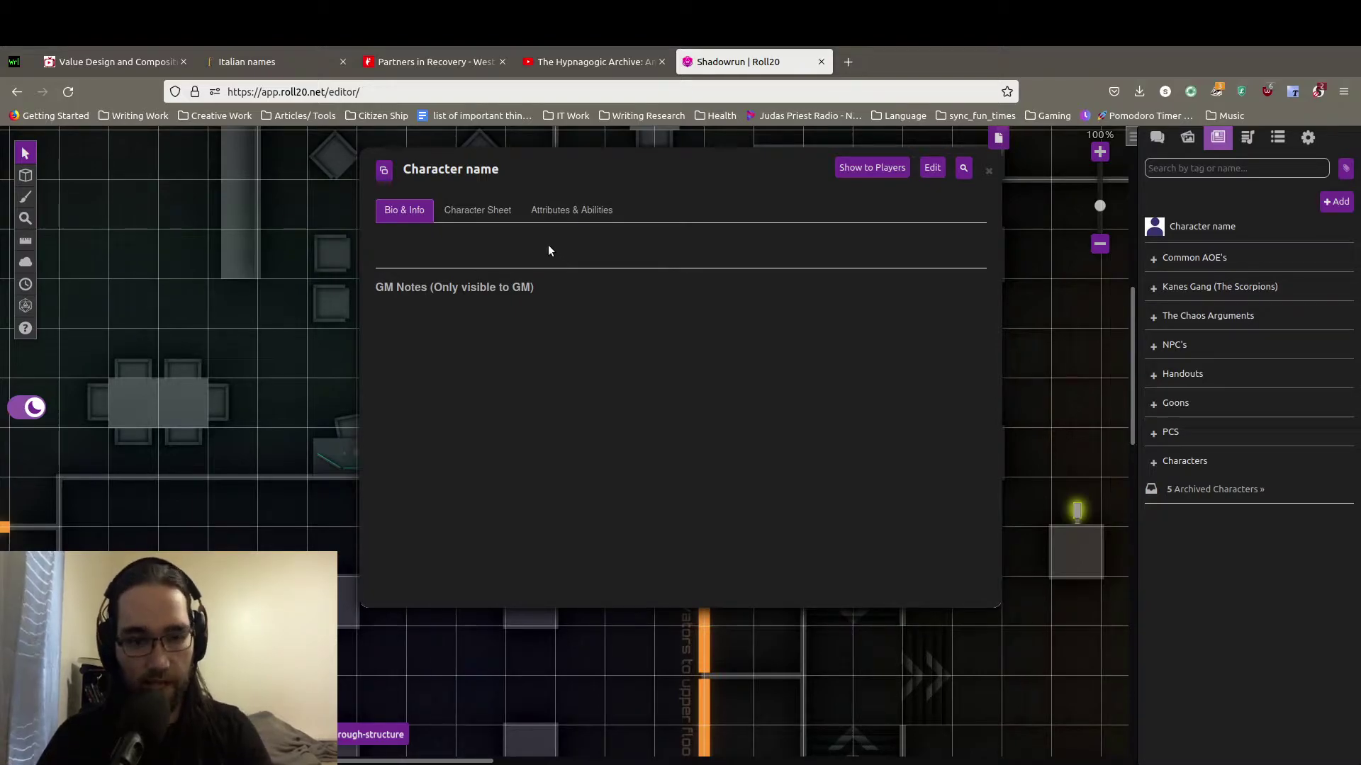
Clear the instructions from the Chummer Import field on the sheet's Character page and try to run the import, accepting the override.
click(466, 215)
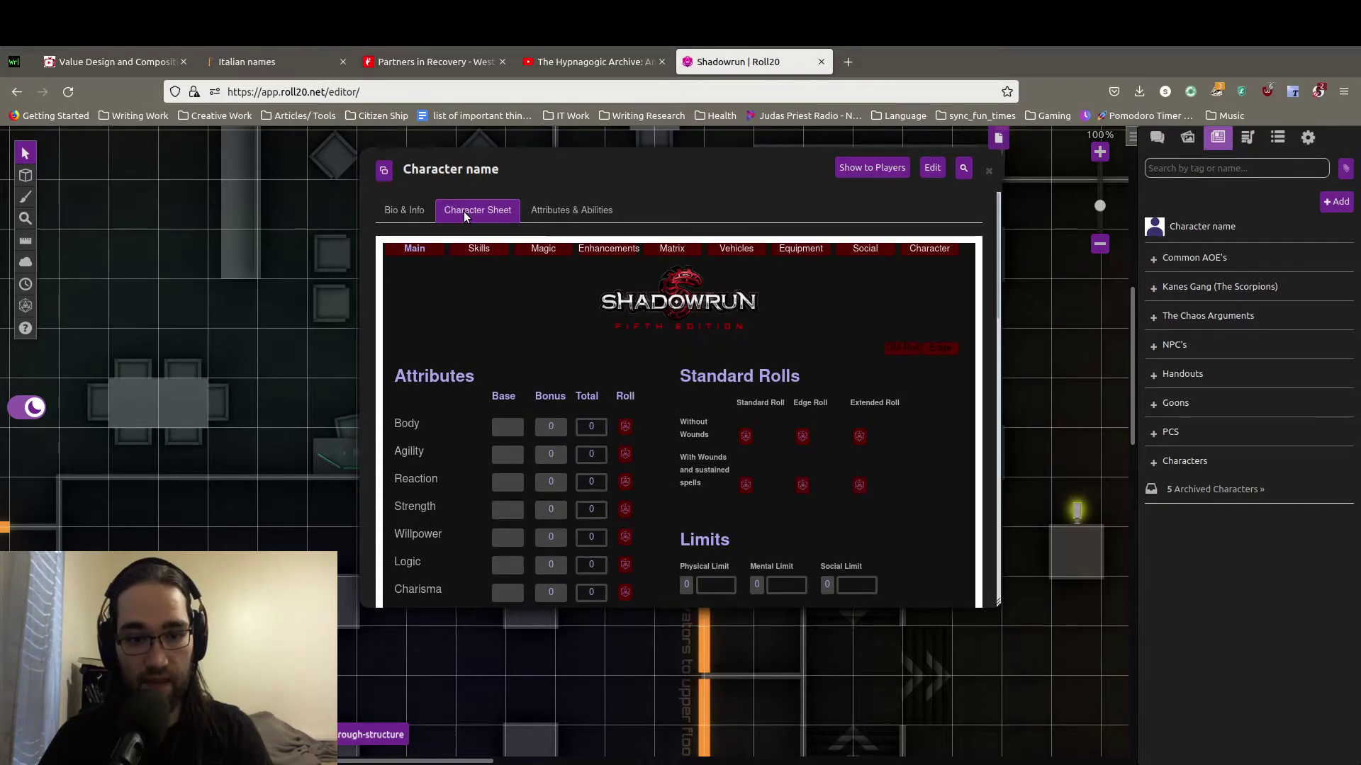
scroll(646, 310, down, 5)
scroll(654, 391, up, 5)
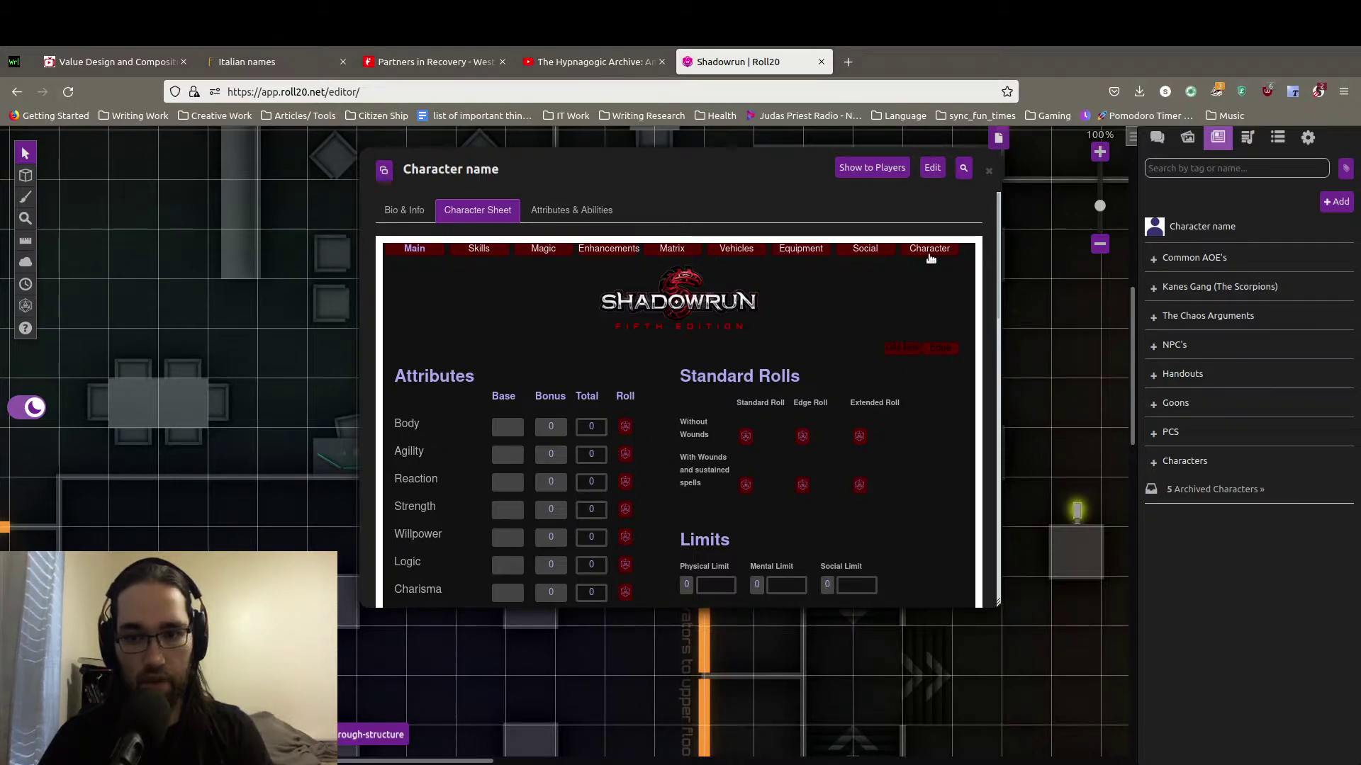
click(931, 257)
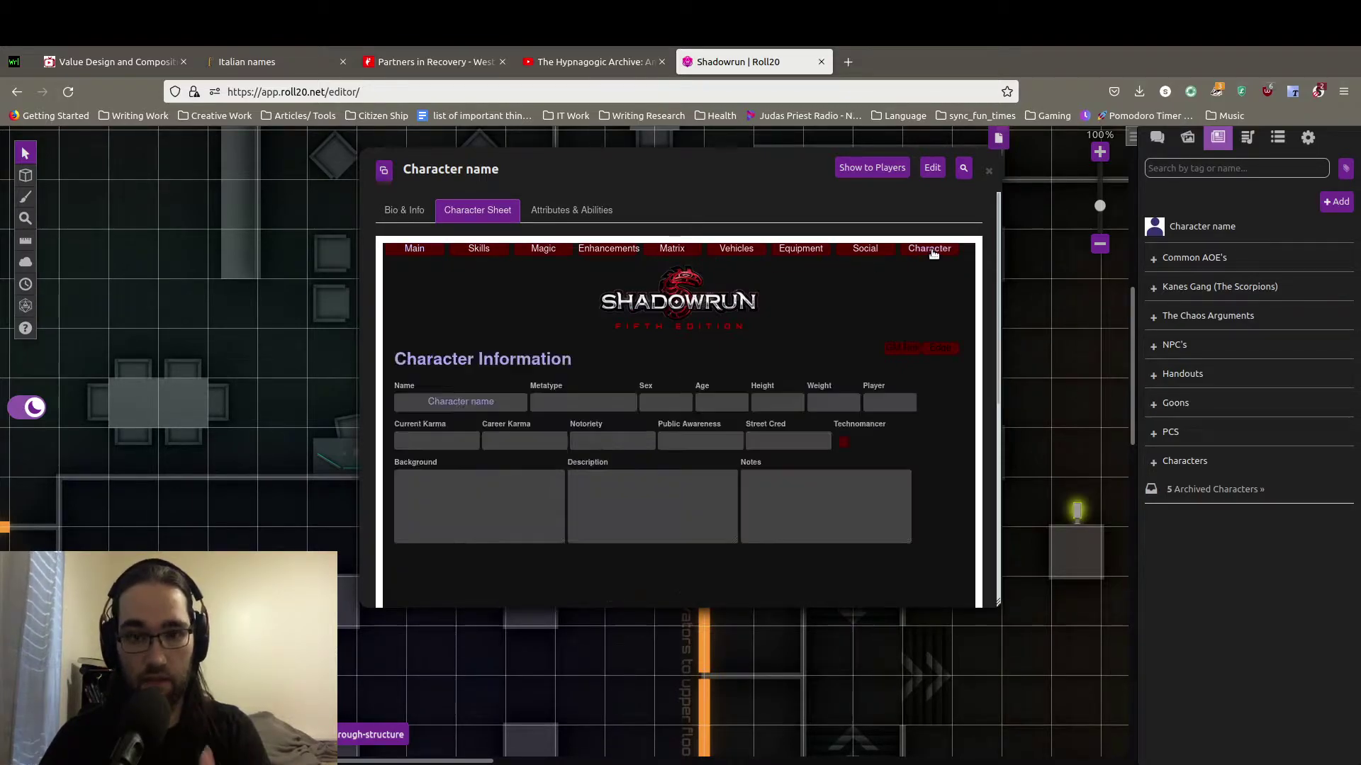
scroll(758, 311, down, 2)
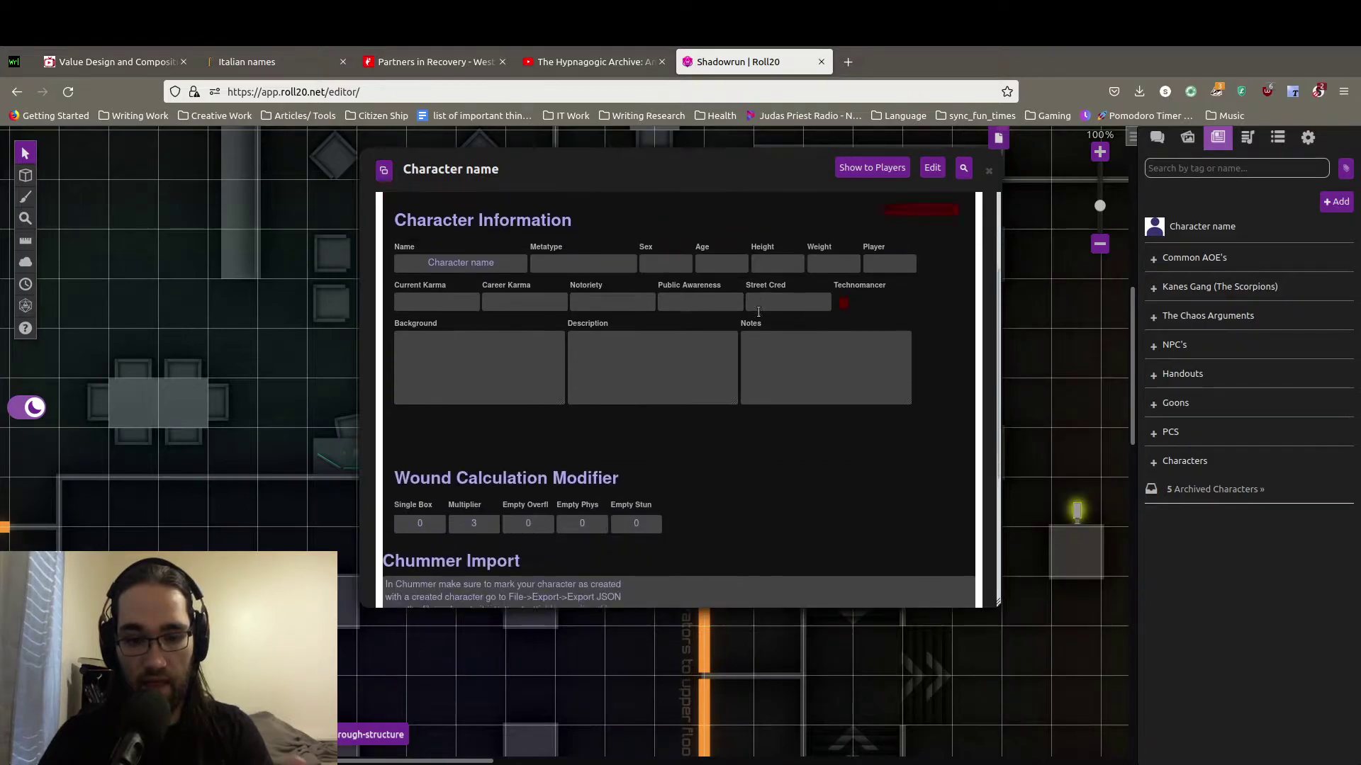
scroll(759, 312, down, 3)
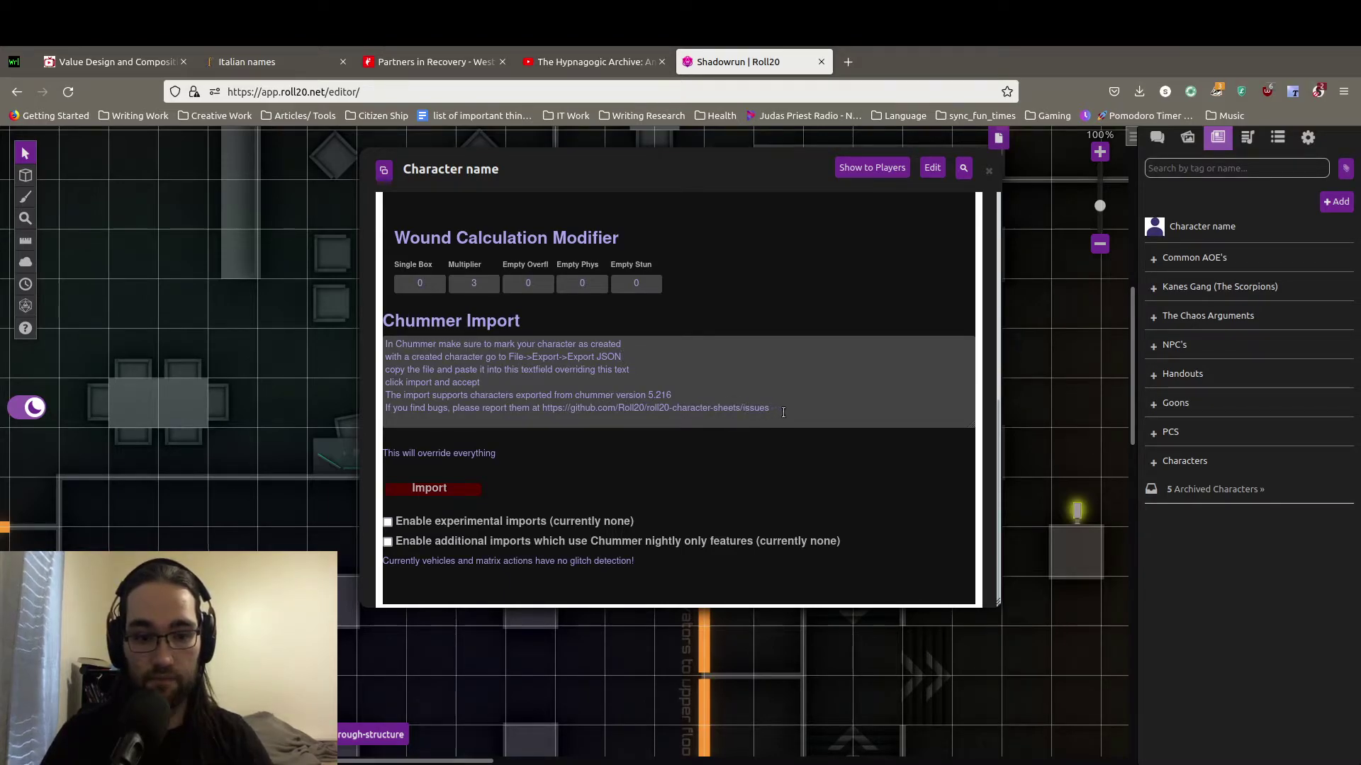
drag(783, 411, 378, 337)
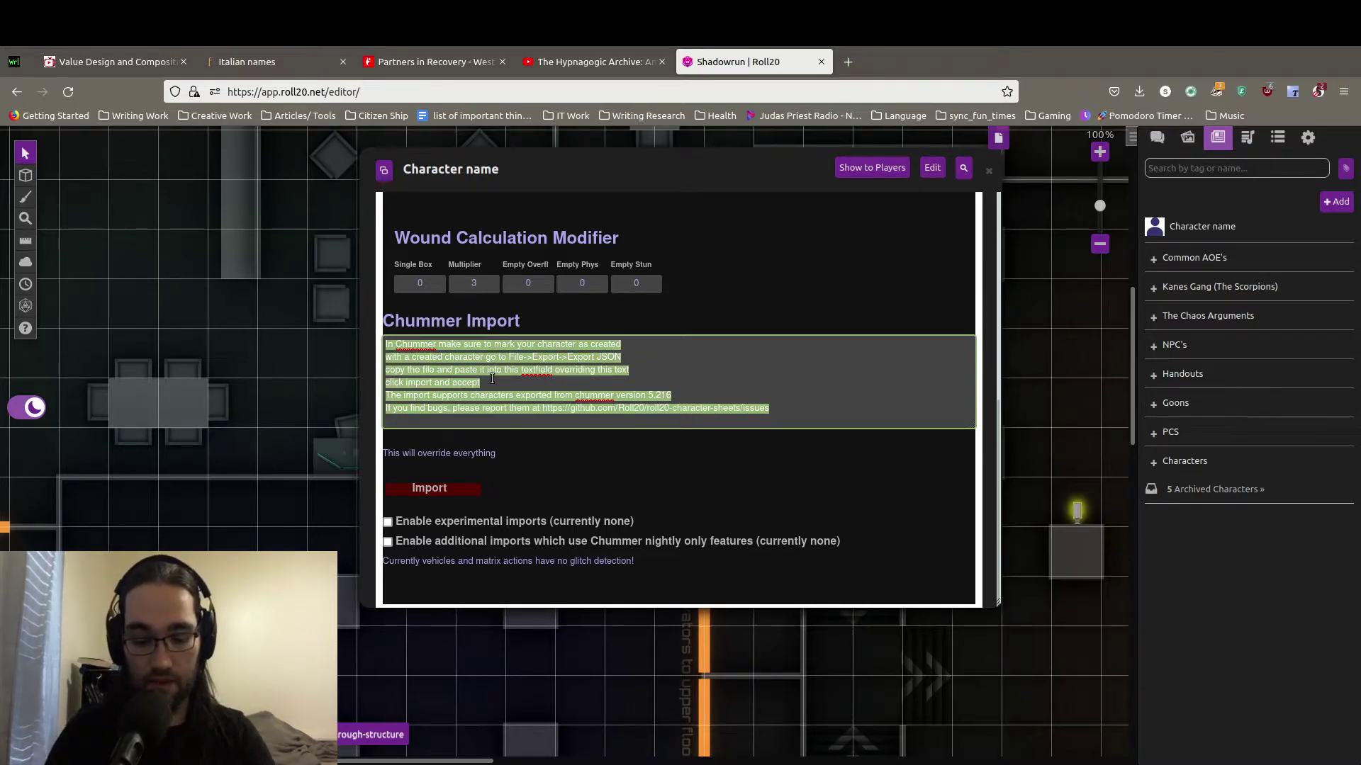
key(BackSpace)
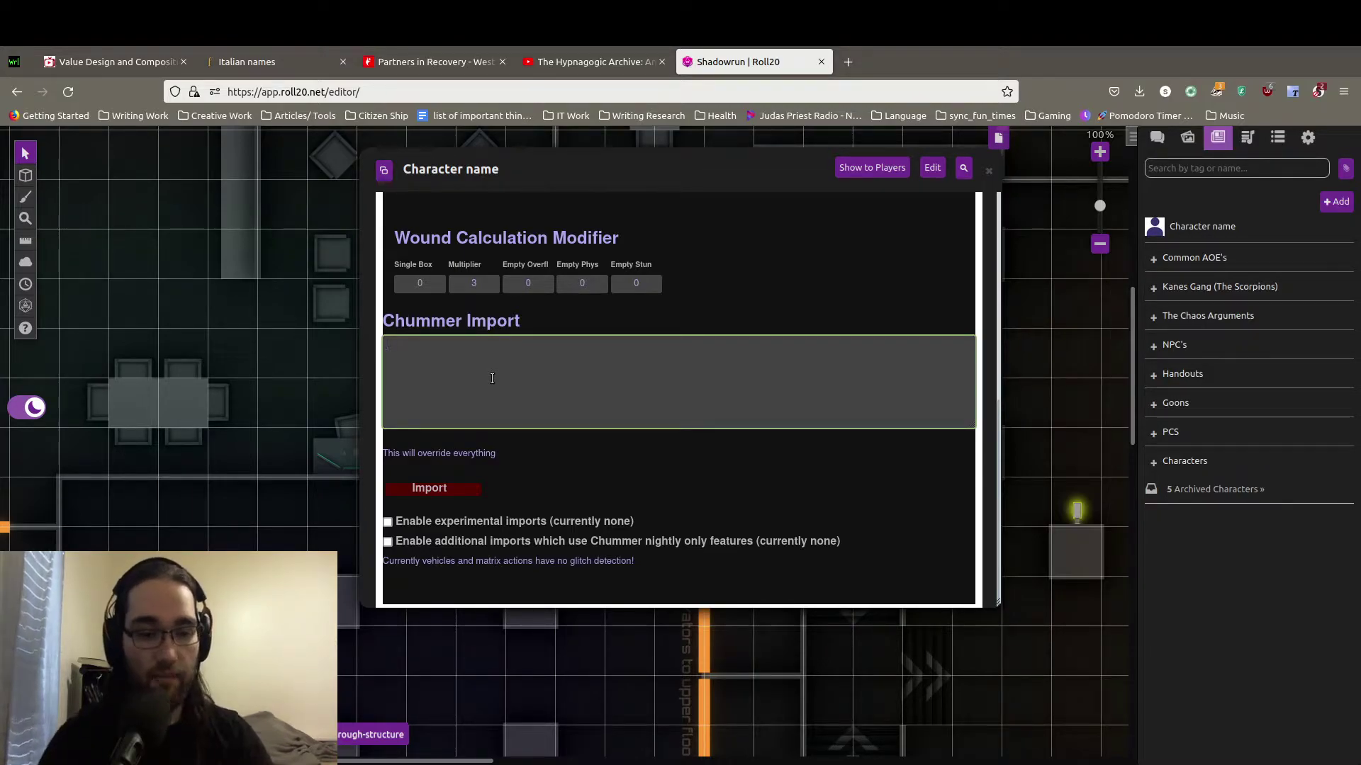
click(461, 493)
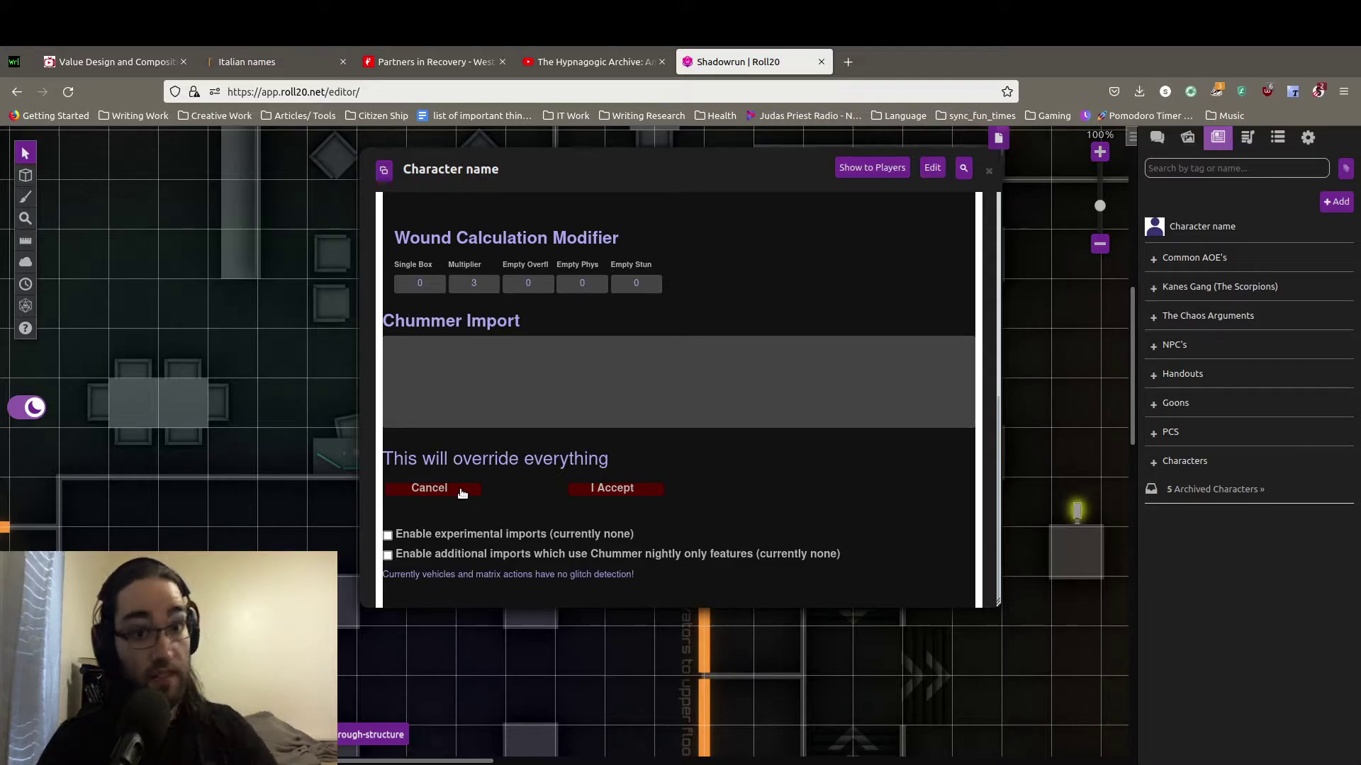
click(599, 491)
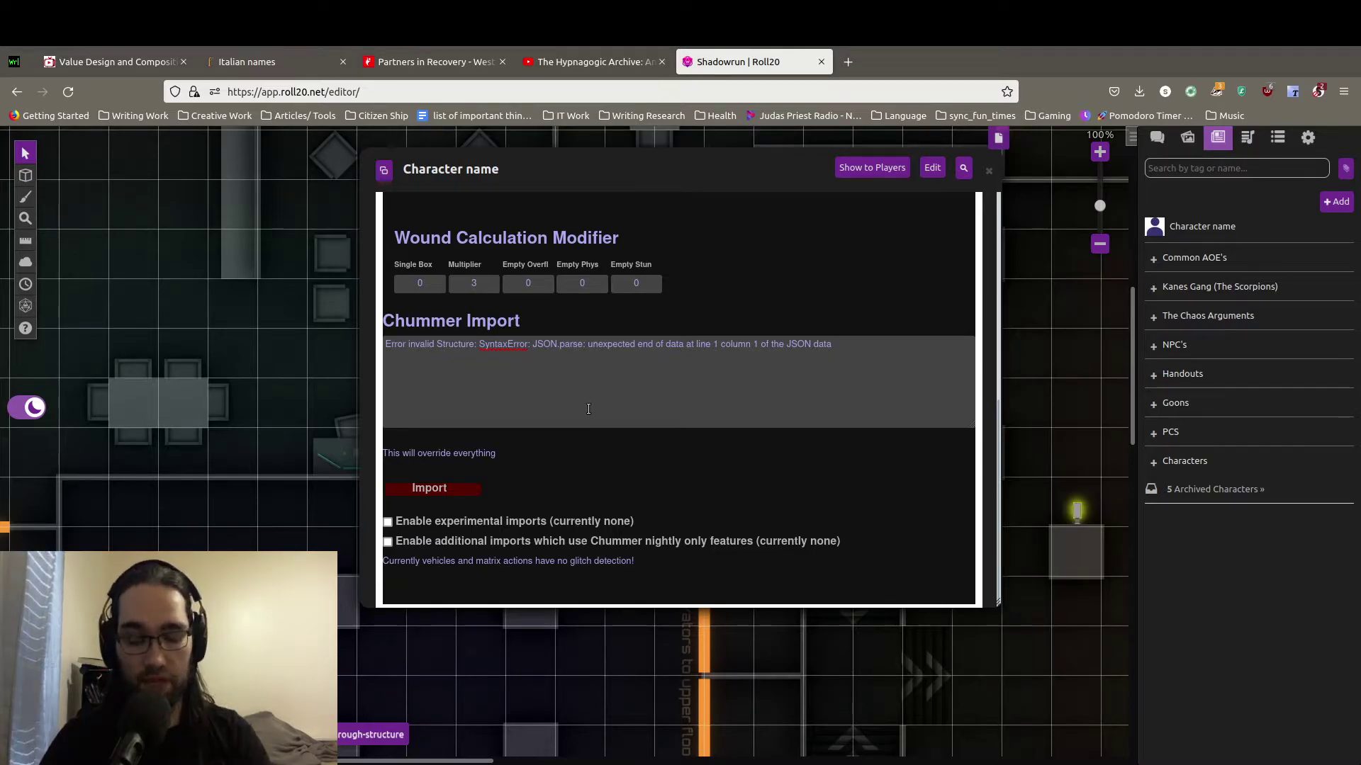
Examine the attributes, standard rolls, limits and damage tracks on the sheet's Main page.
scroll(686, 371, up, 10)
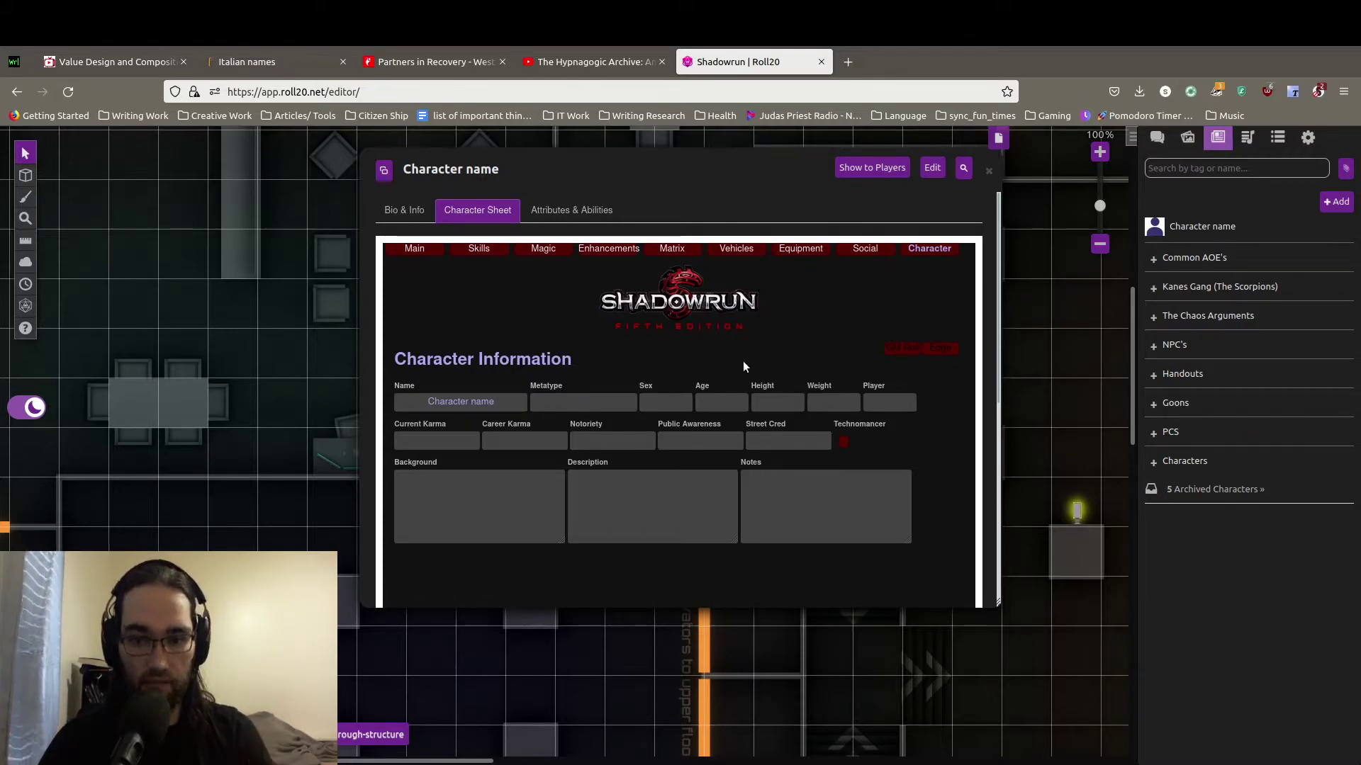
click(416, 249)
scroll(524, 293, down, 1)
scroll(529, 298, down, 2)
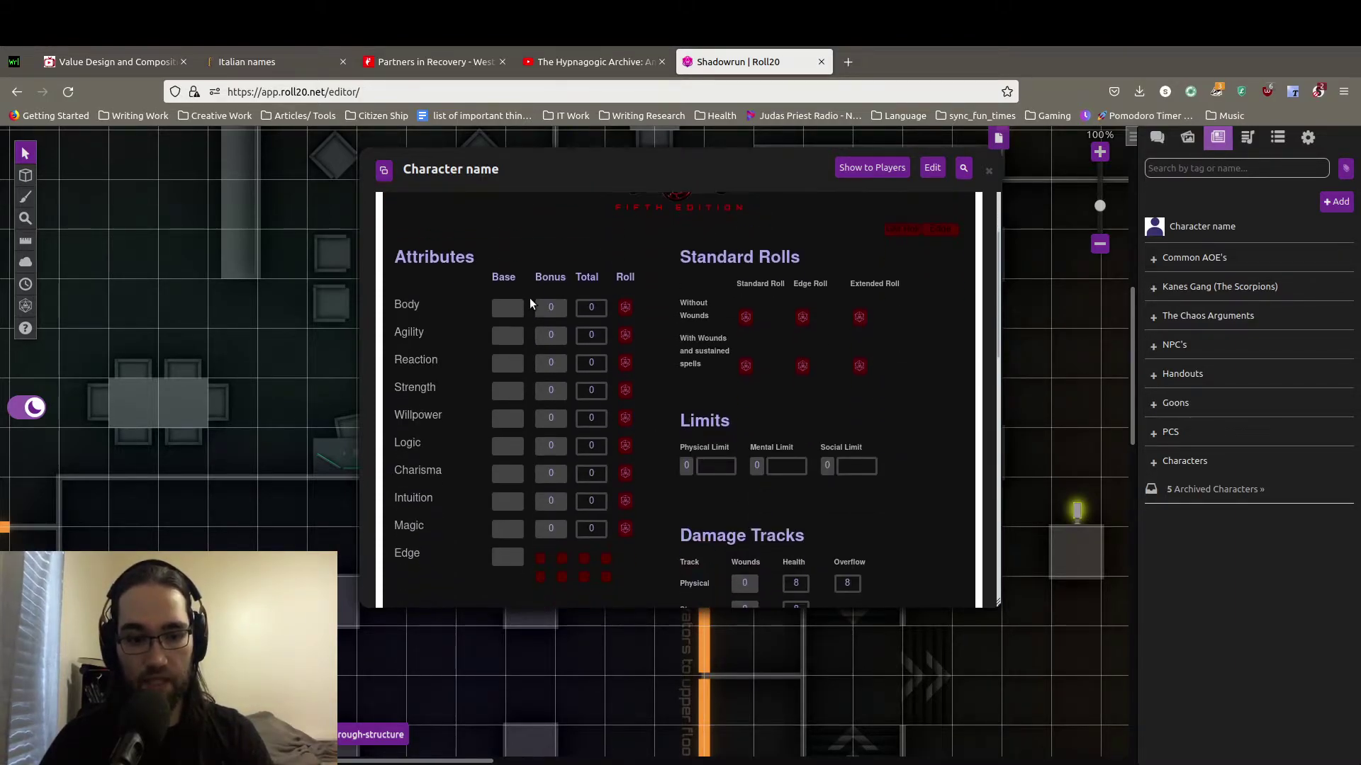
scroll(567, 312, down, 2)
scroll(652, 339, up, 1)
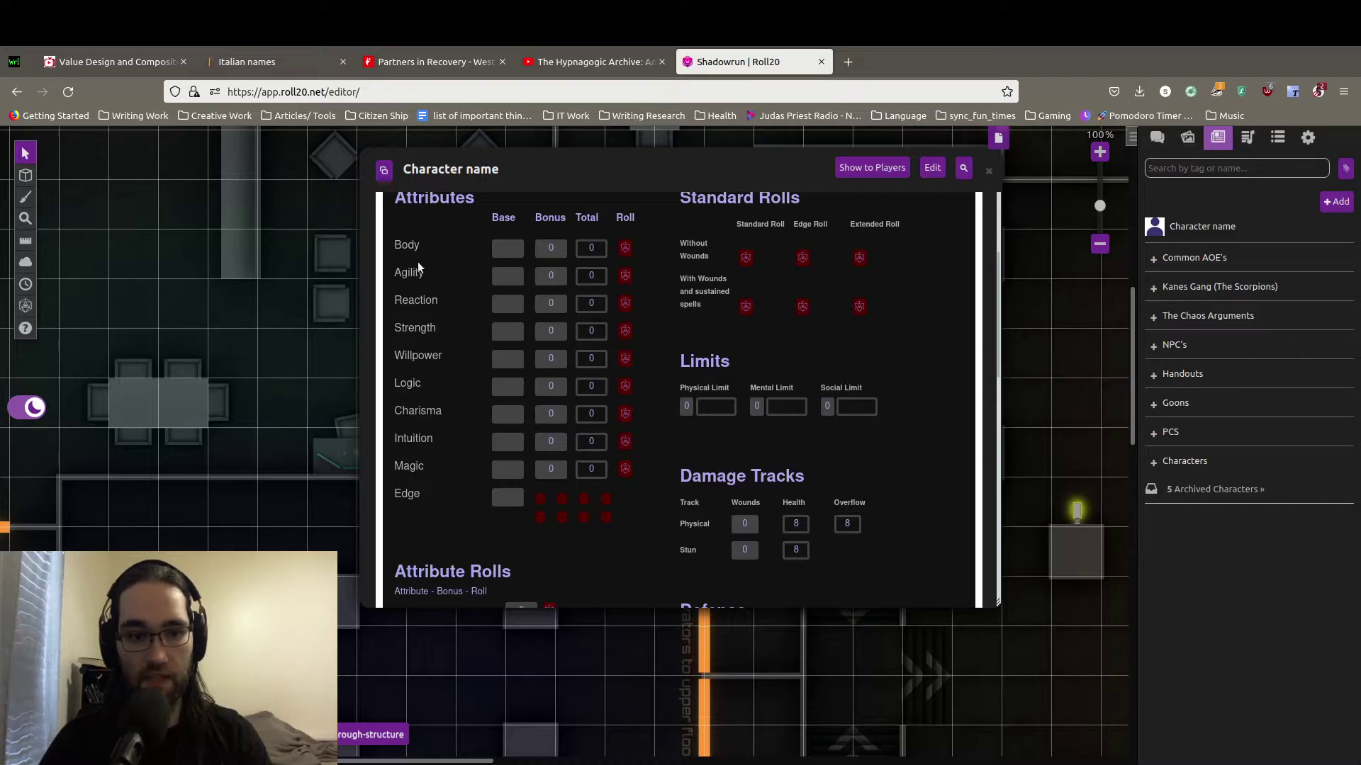
scroll(492, 272, up, 3)
Set the Animal Handling rating to 6 among the sheet's physical skills.
click(487, 261)
scroll(525, 319, down, 2)
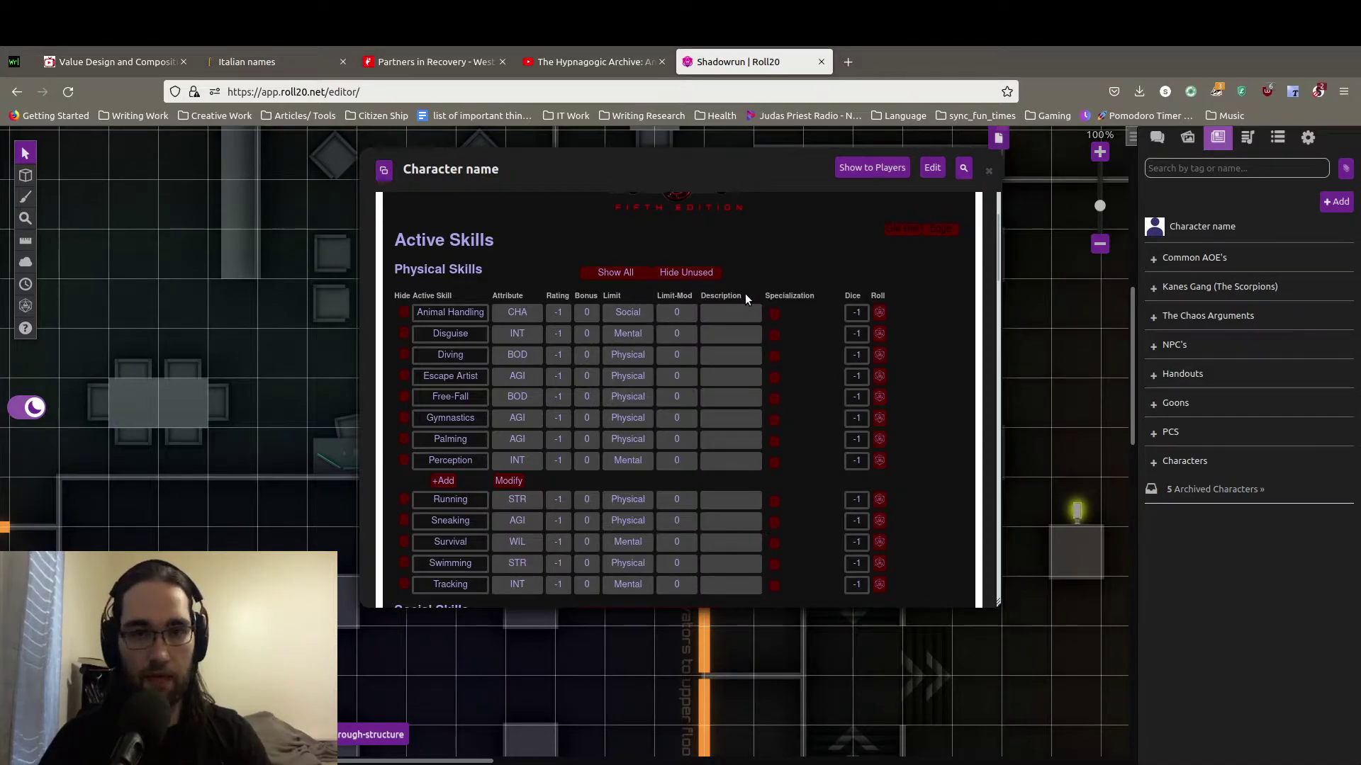
click(560, 313)
text(6)
Set the base Charisma attribute to 6 on the sheet's Main page.
scroll(508, 309, up, 1)
scroll(457, 317, up, 1)
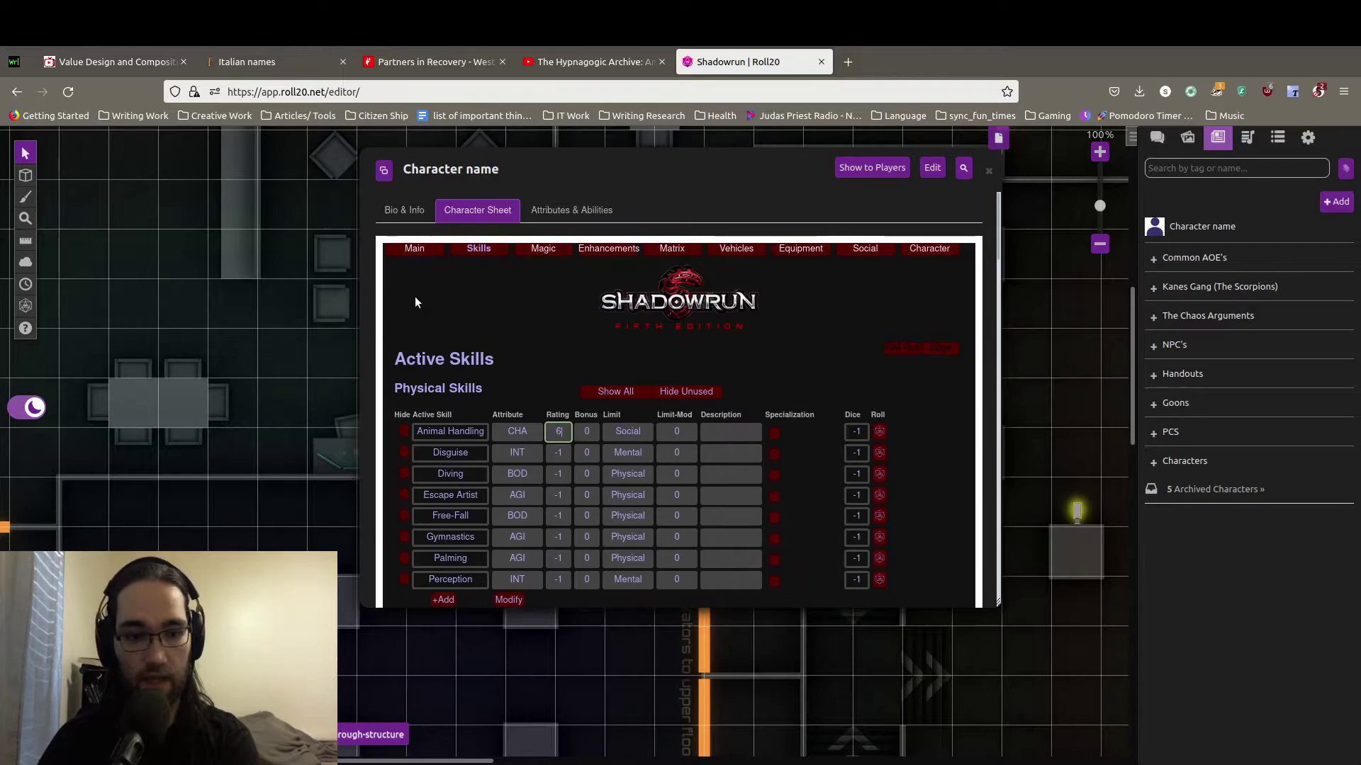
click(410, 243)
scroll(506, 467, down, 3)
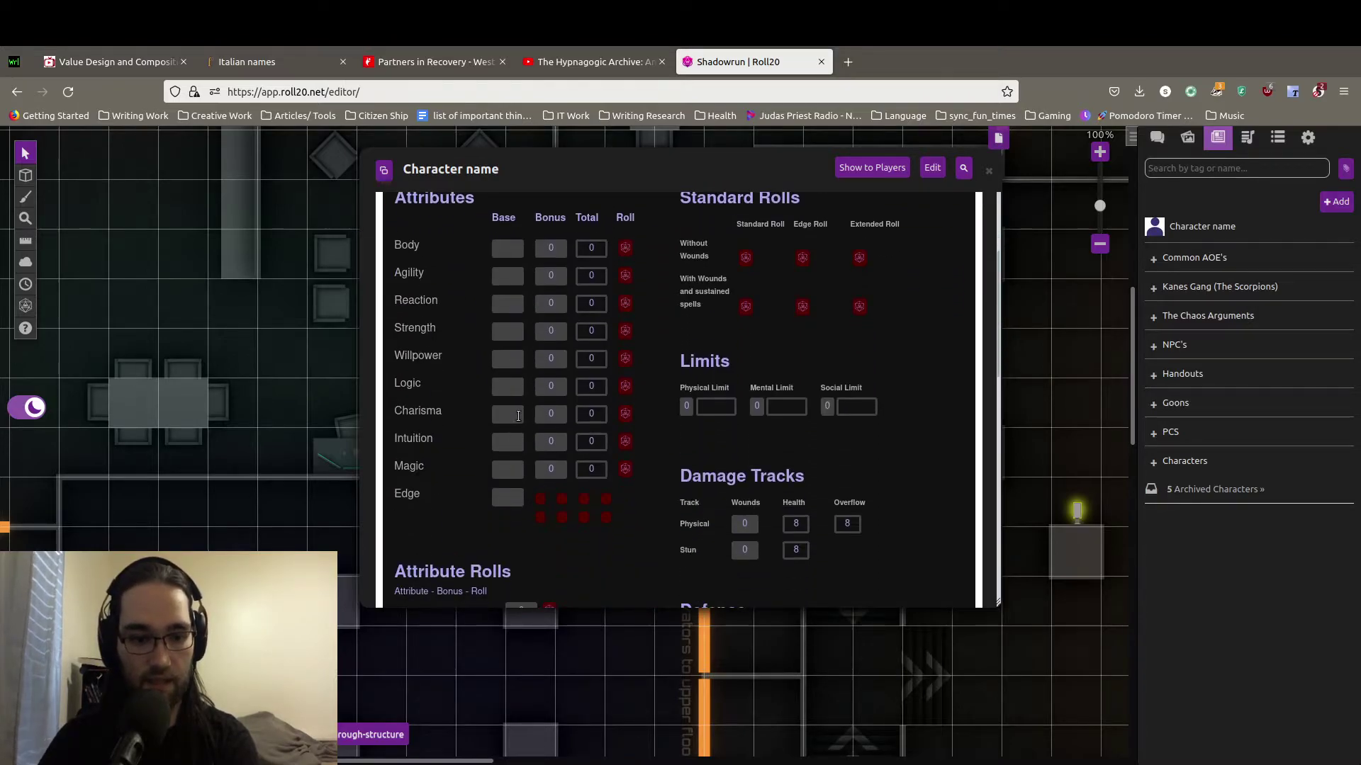
click(518, 416)
text(6)
Return to the sheet's skills and hide the unused physical skills.
scroll(541, 376, up, 3)
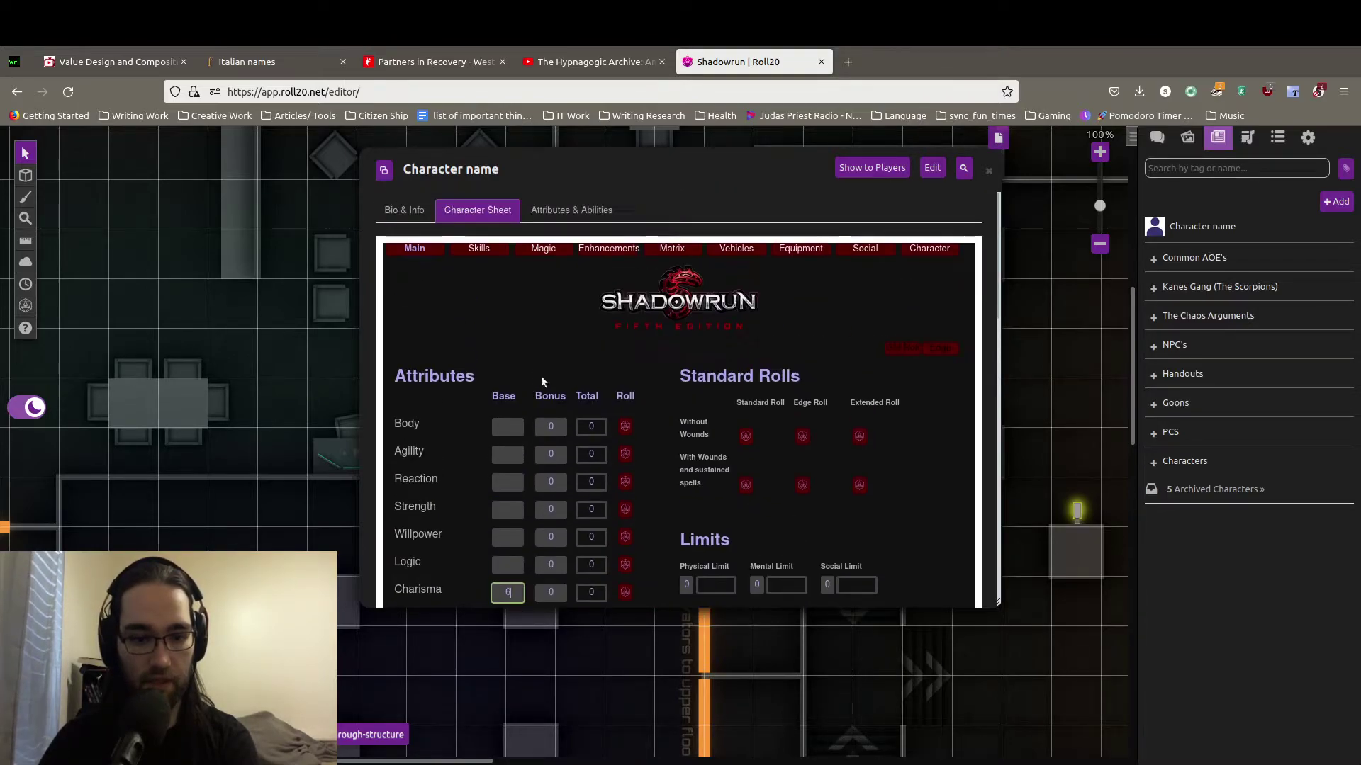
click(479, 249)
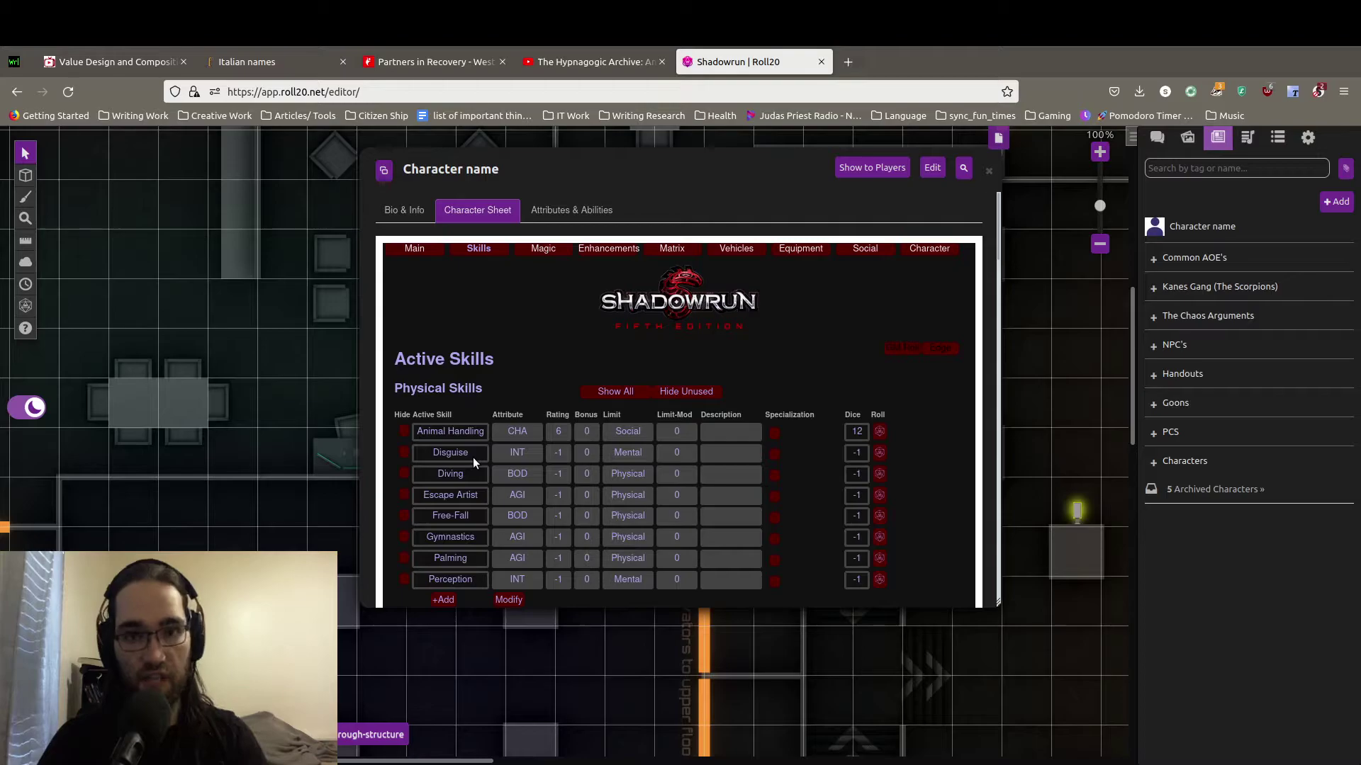
click(707, 394)
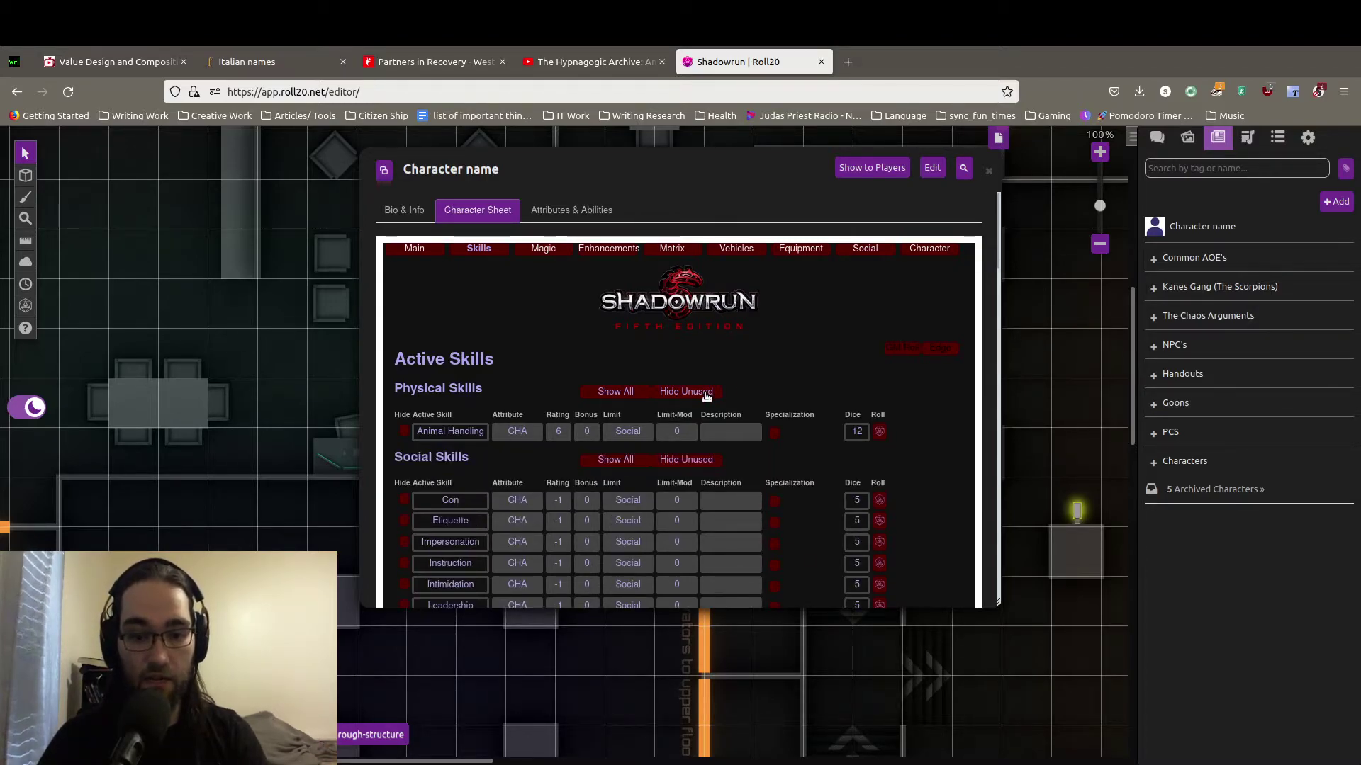
Look through the remaining skill categories, from social and engineering skills down to magical and resonance skills.
scroll(709, 411, down, 1)
scroll(714, 434, down, 2)
scroll(714, 434, down, 2)
scroll(716, 433, up, 4)
scroll(719, 434, down, 1)
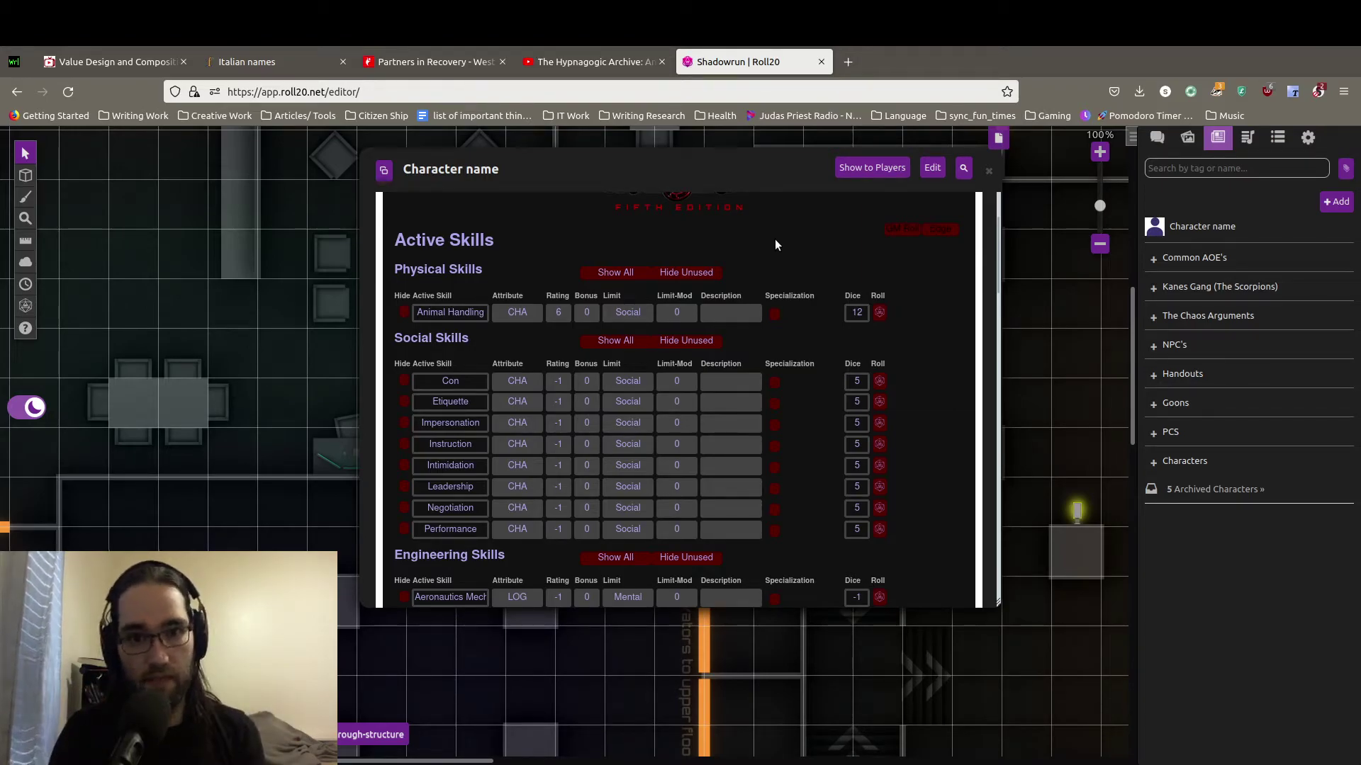
scroll(757, 258, down, 12)
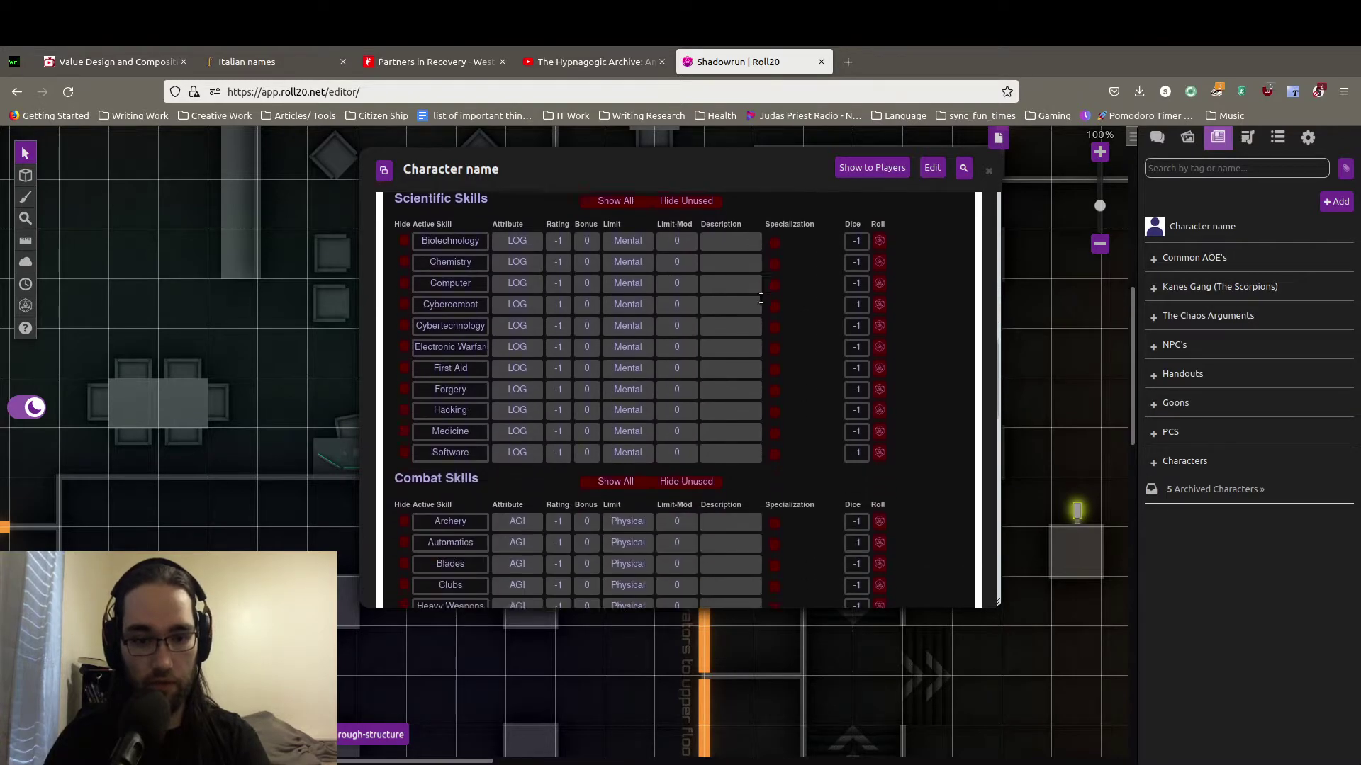
scroll(760, 298, down, 9)
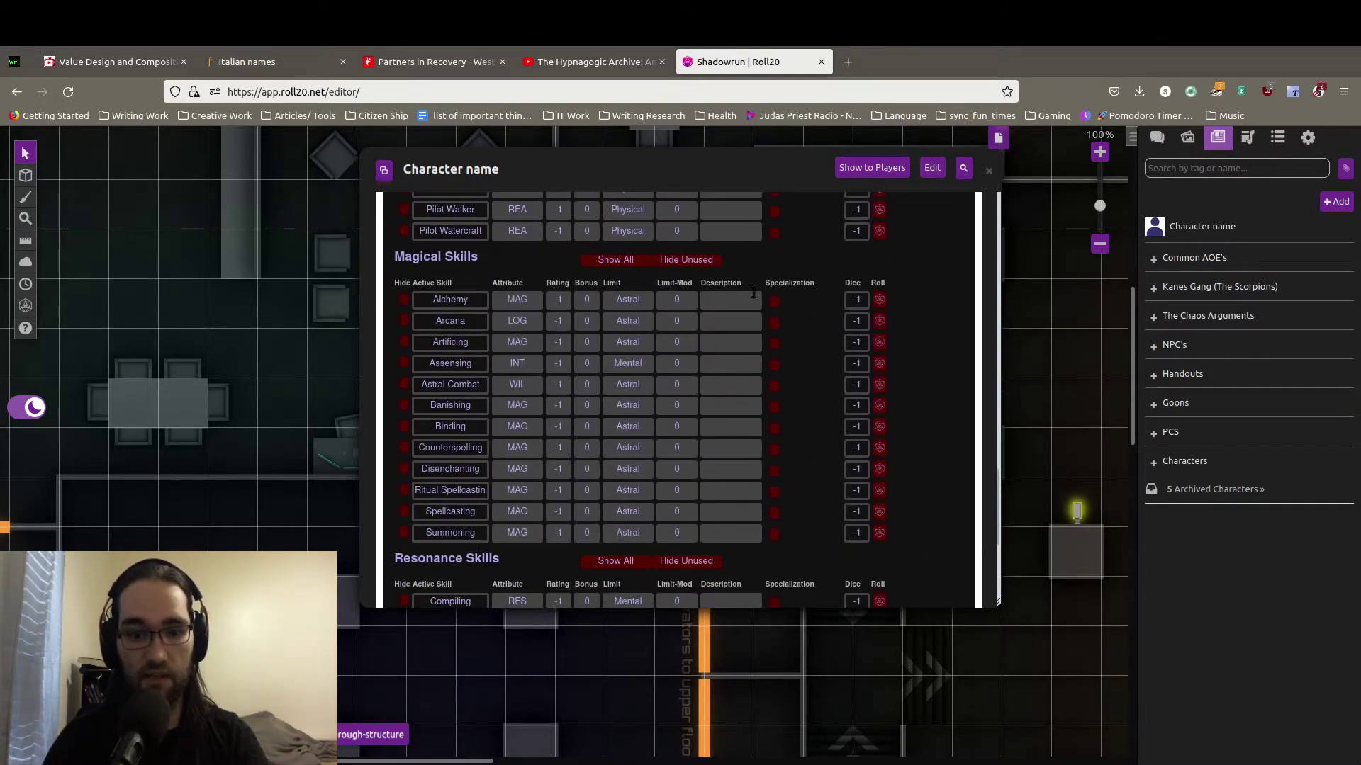
scroll(753, 293, up, 20)
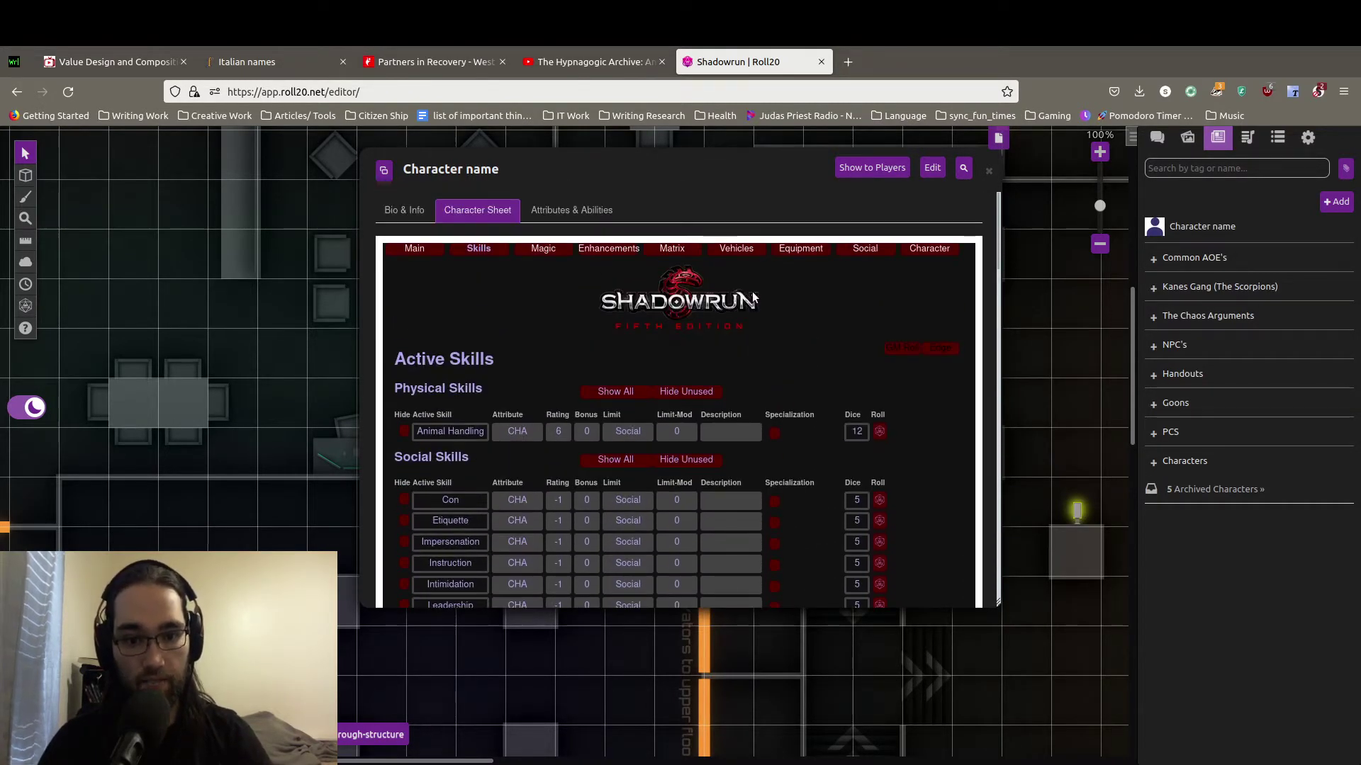
Add a spell named "spell" to the Spells list on the sheet's Magic page.
click(544, 252)
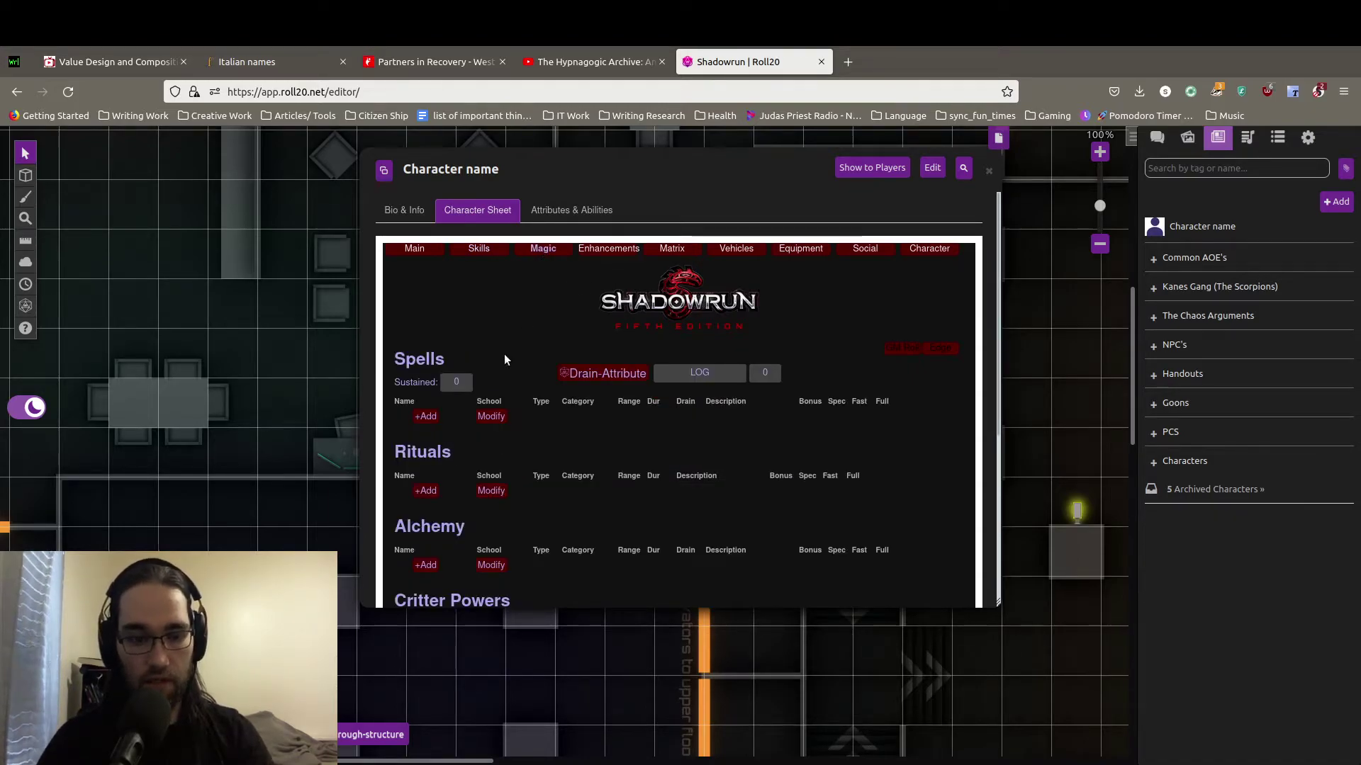
scroll(504, 359, down, 2)
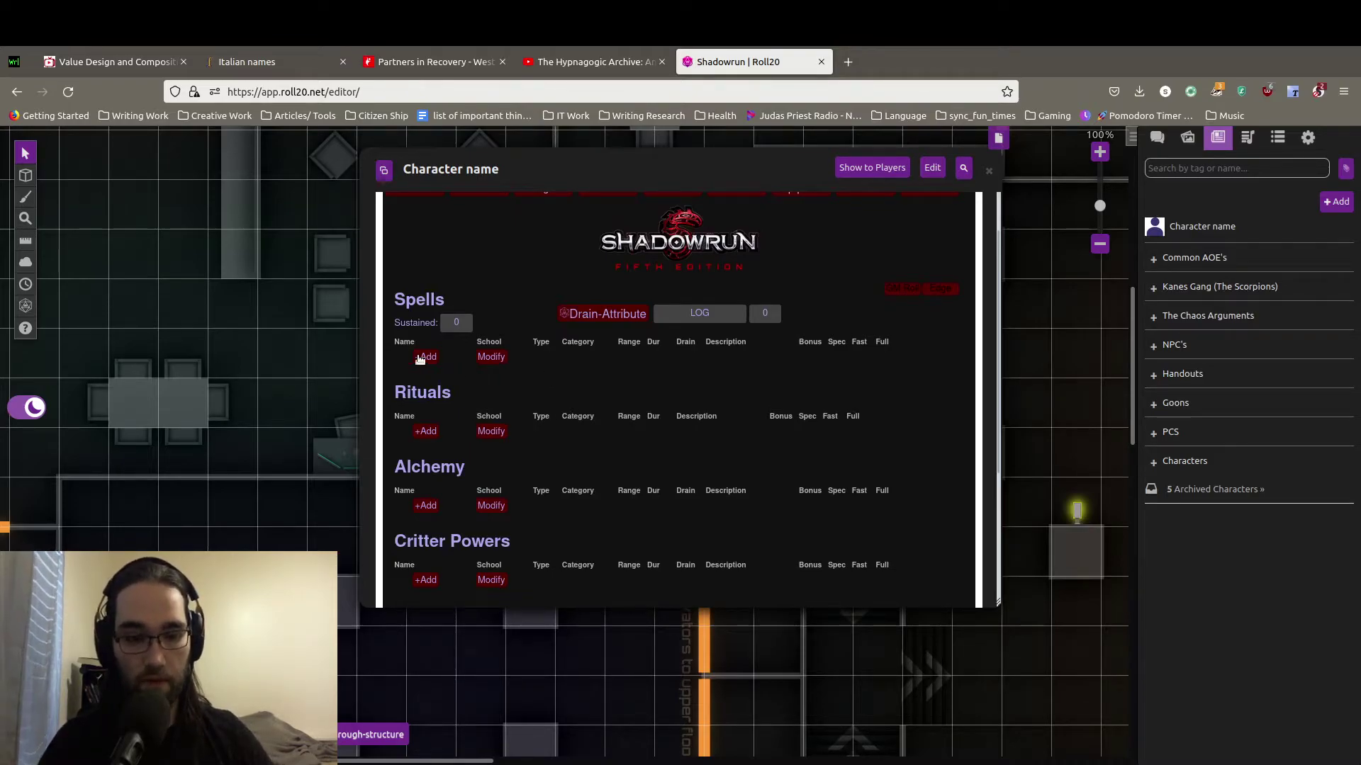
click(425, 356)
click(440, 356)
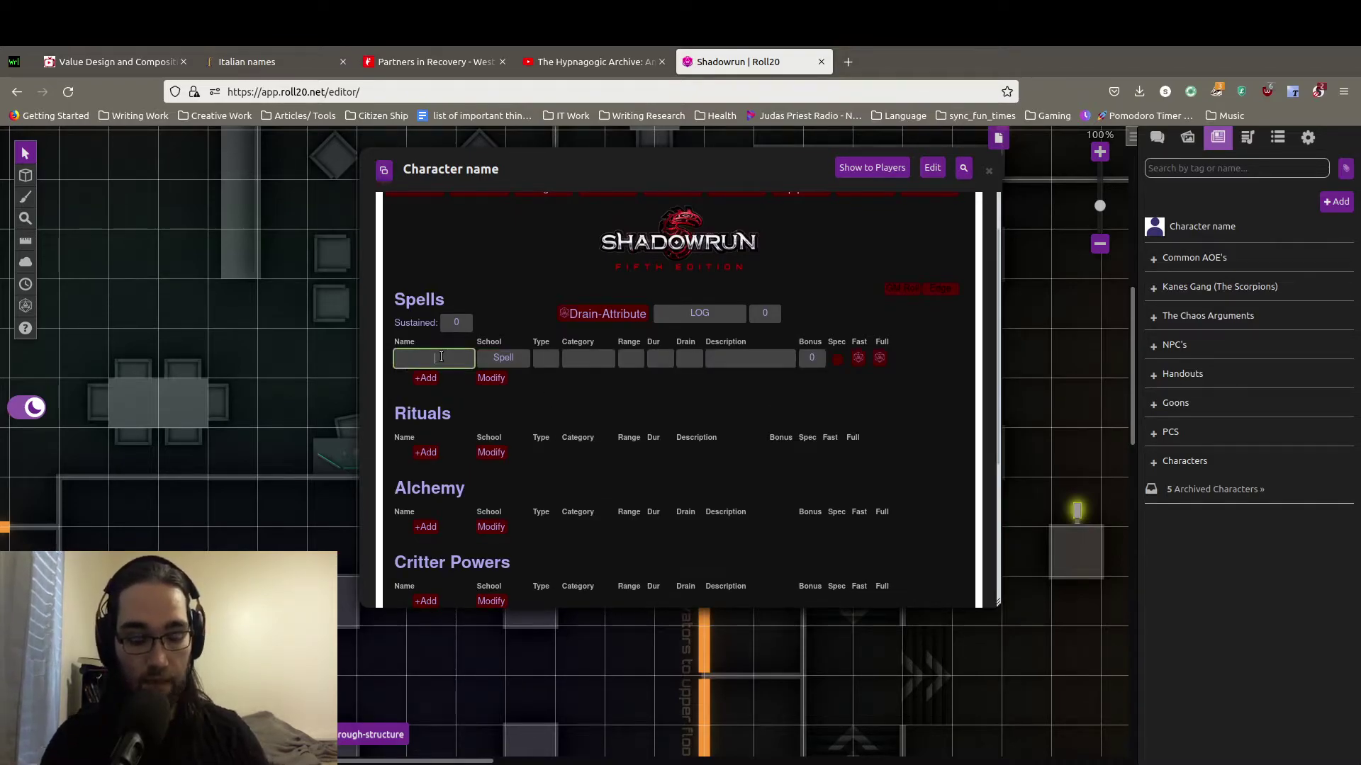
text(spe)
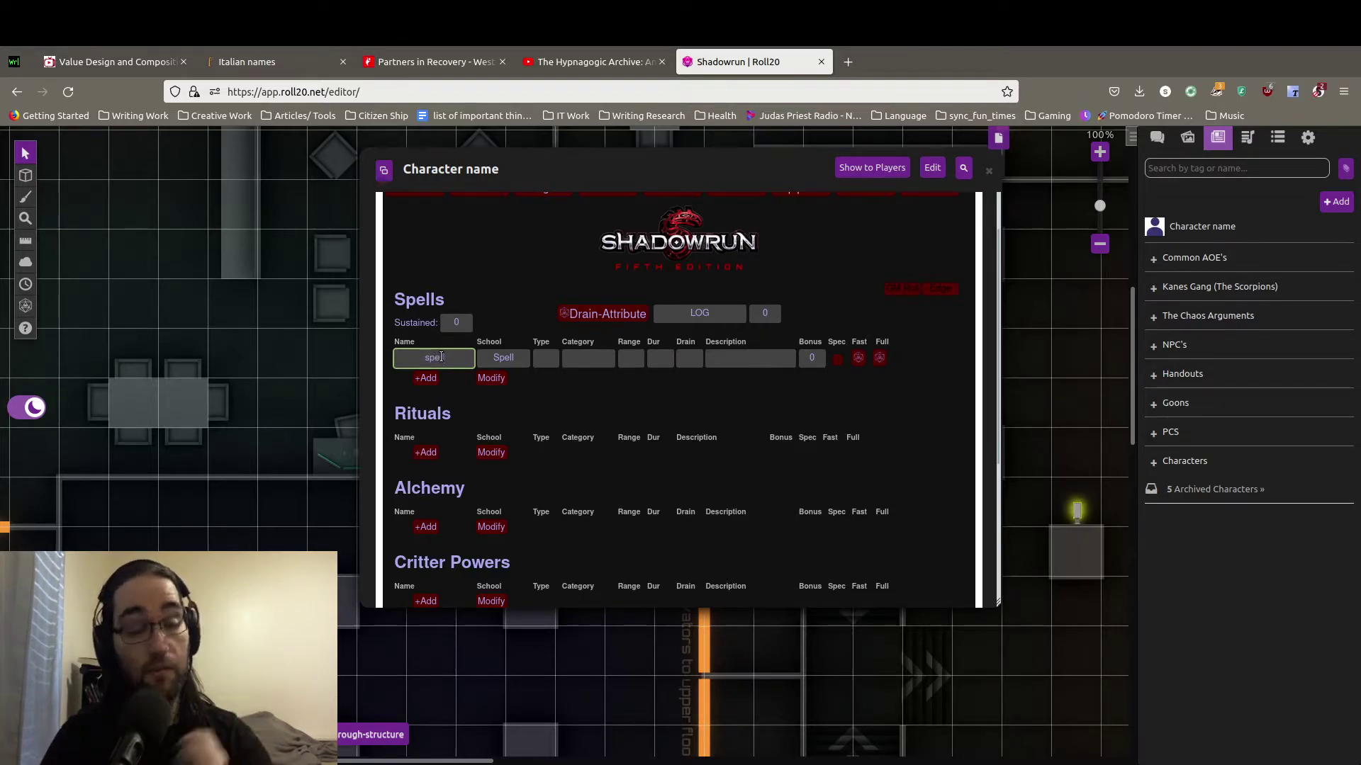
text(ll)
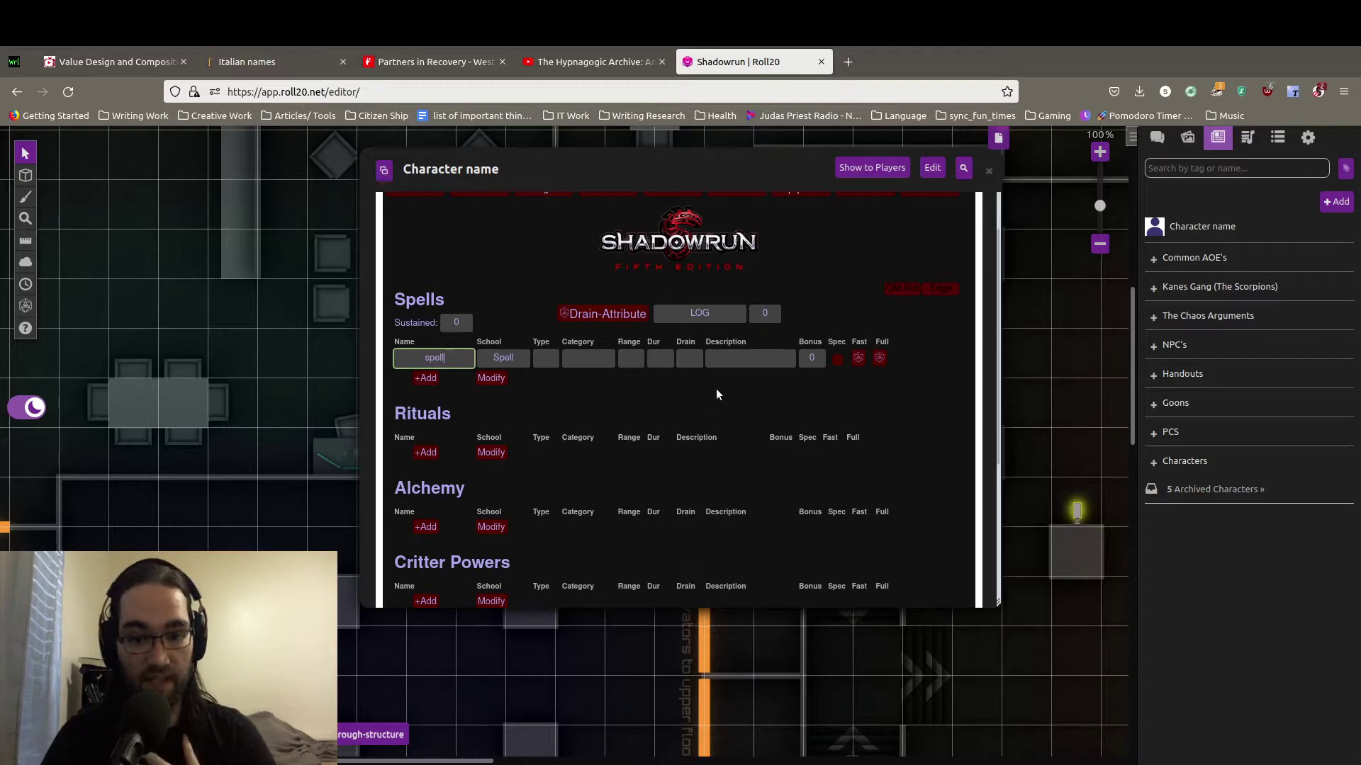
click(741, 360)
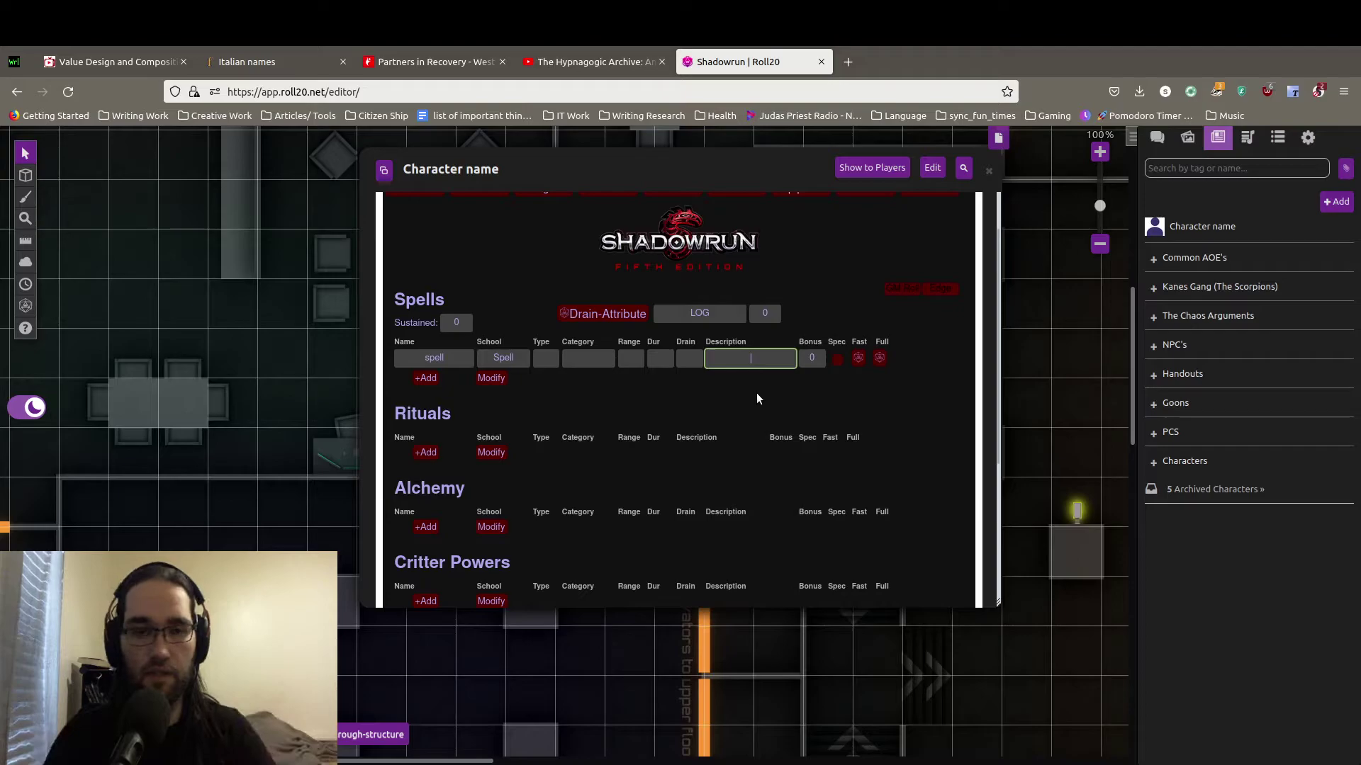
click(755, 393)
Add a positive quality named "qualities" with rating 5 on the sheet's Enhancements page.
scroll(702, 362, up, 2)
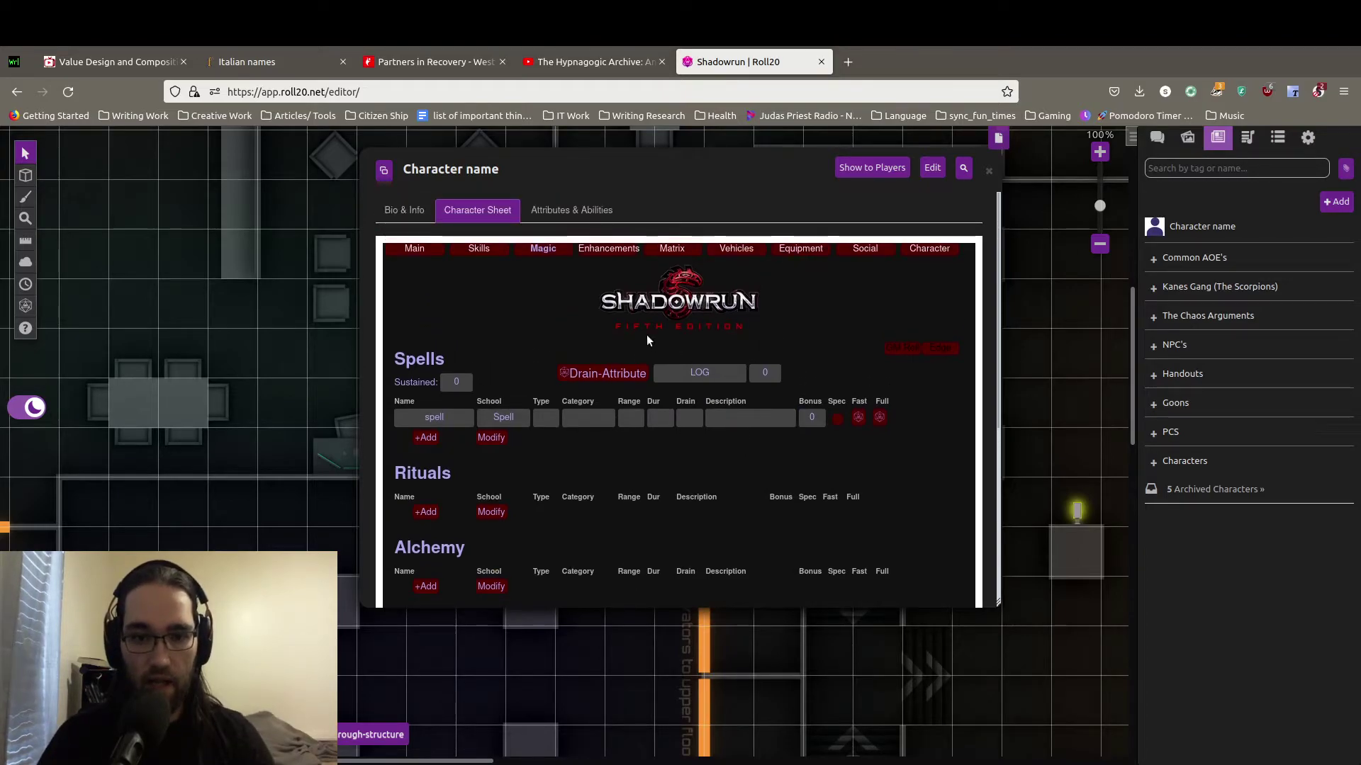
click(603, 250)
scroll(602, 326, down, 2)
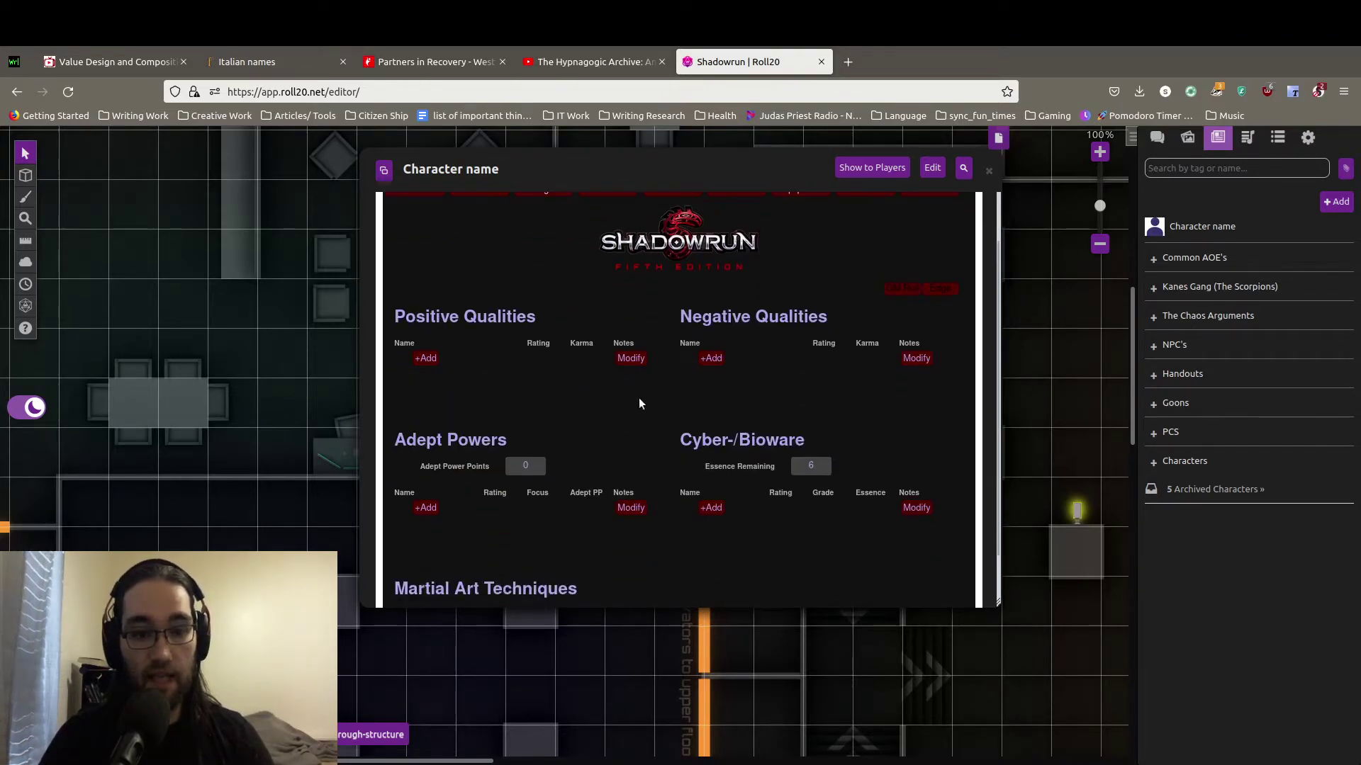
click(432, 360)
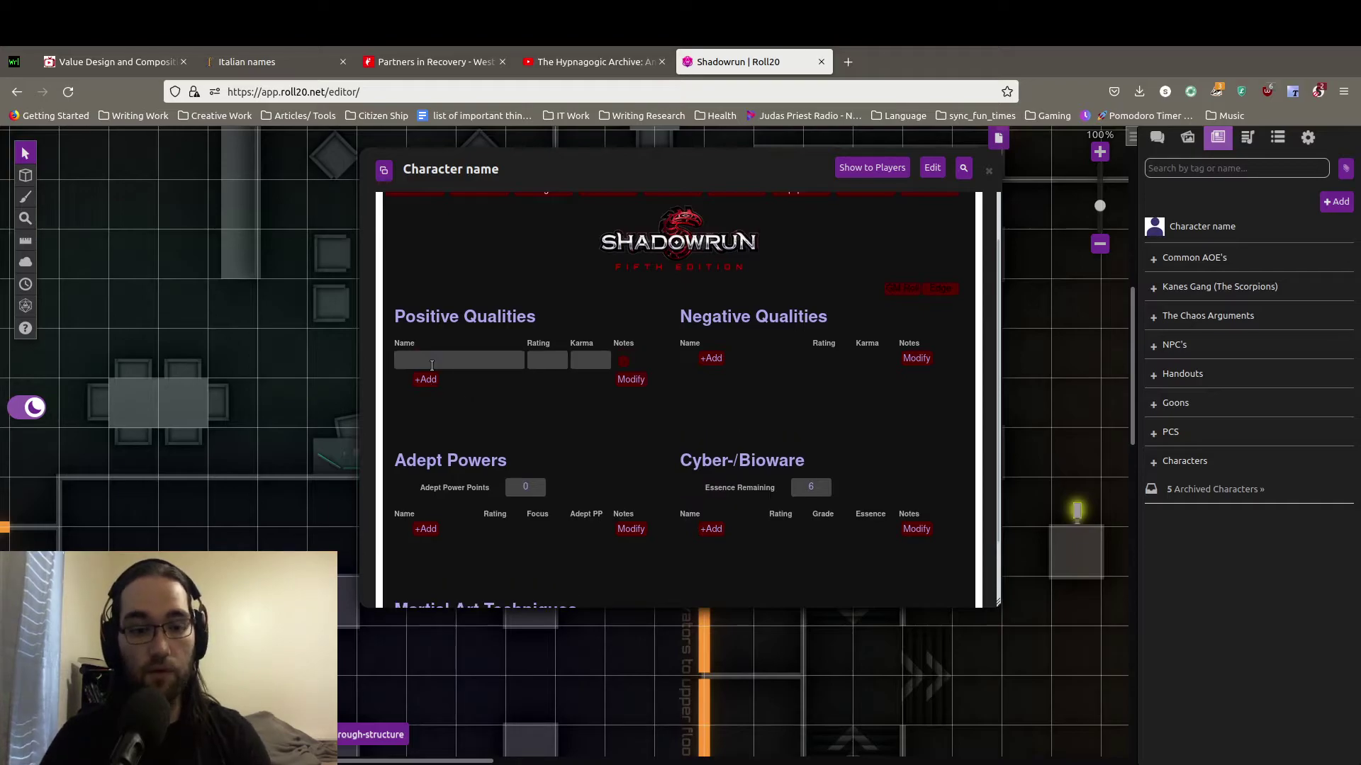
click(435, 361)
text(qualities)
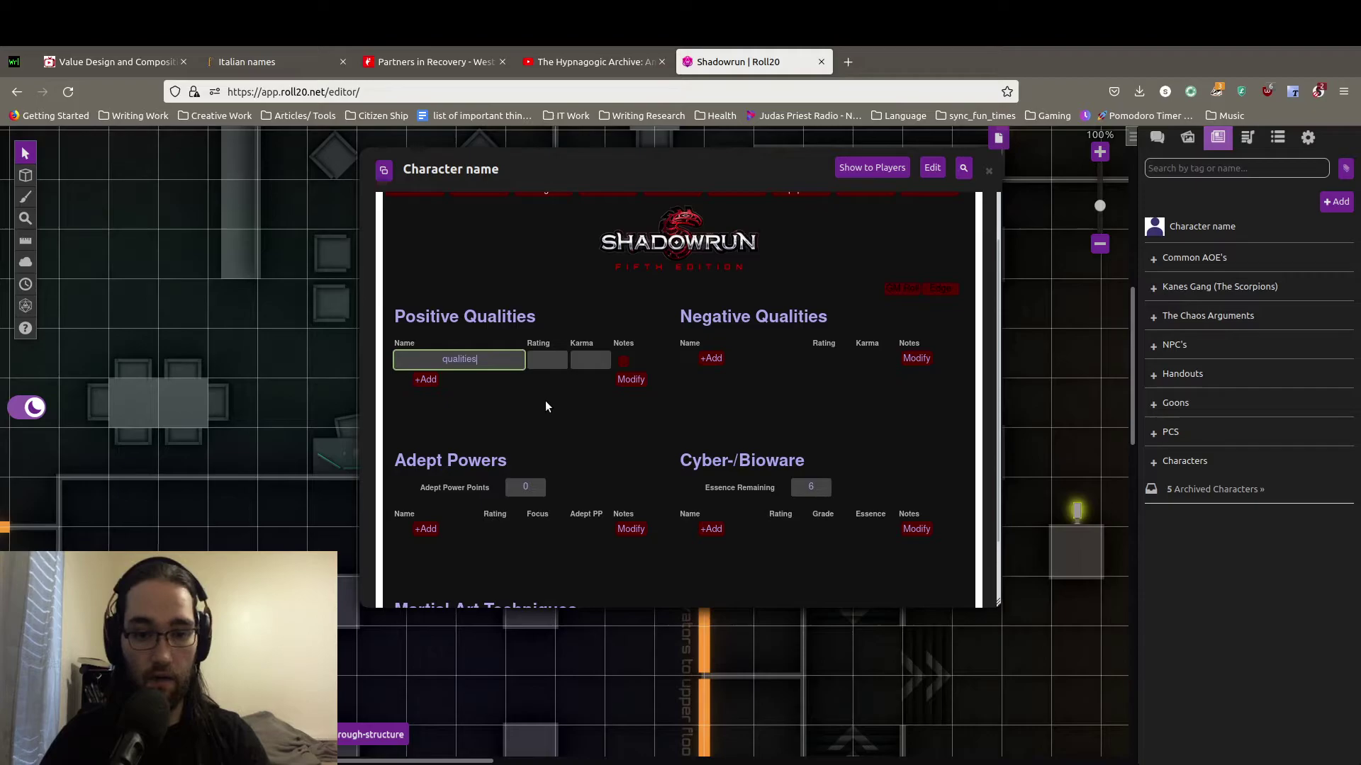
click(563, 365)
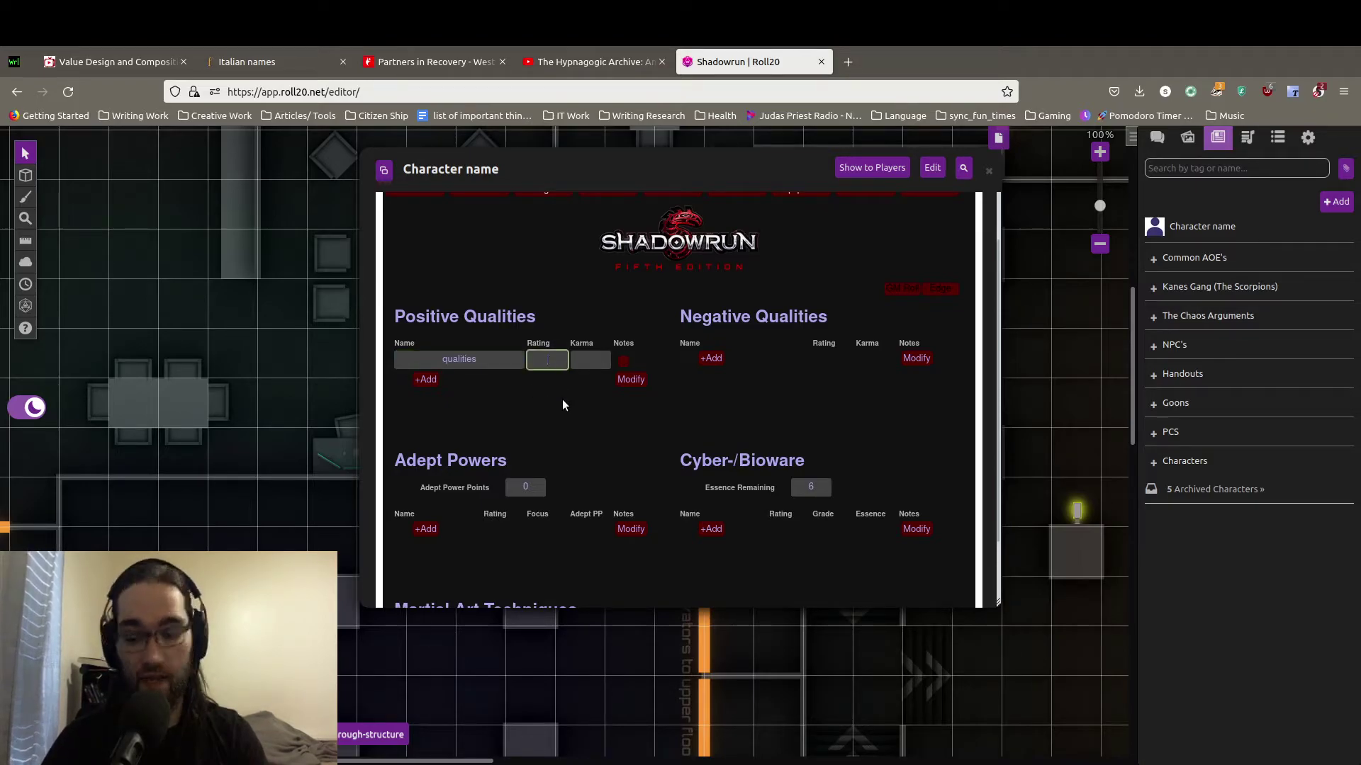
click(562, 400)
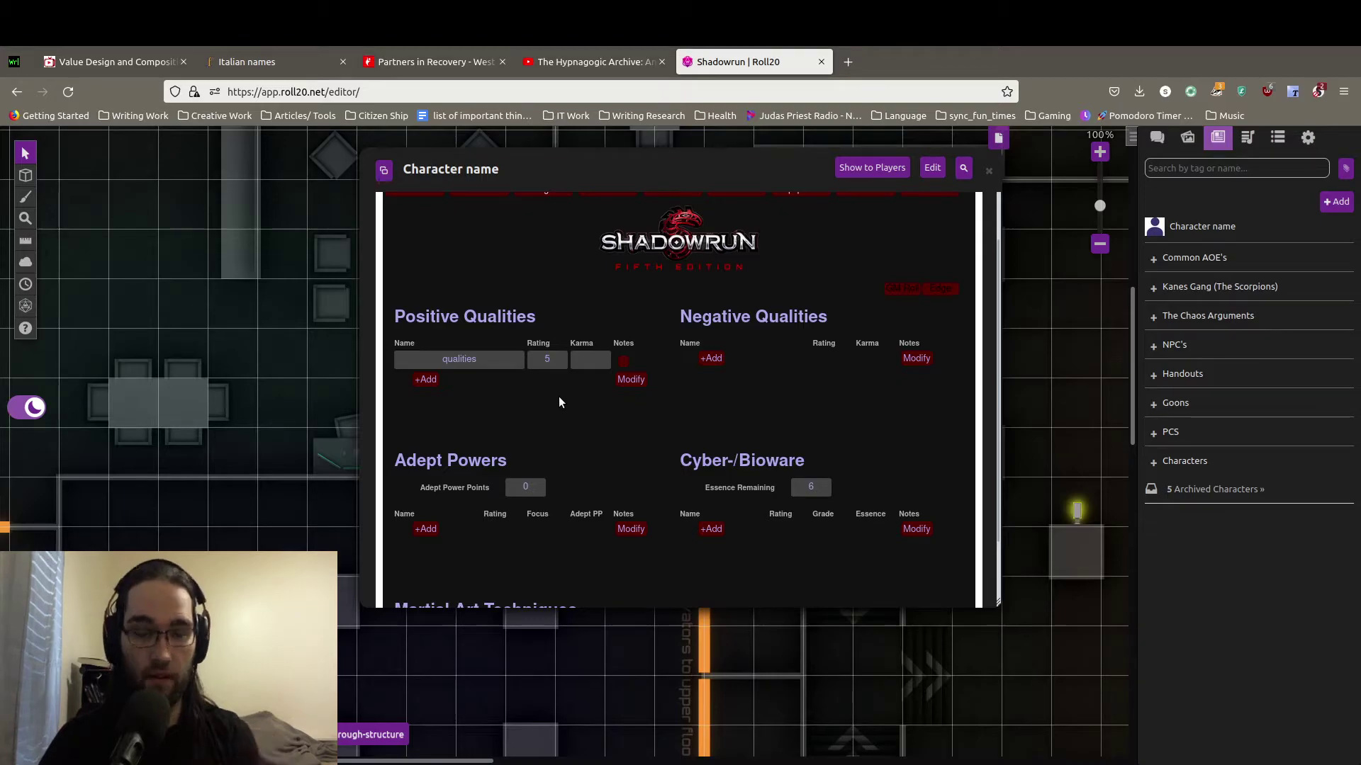
Add an entry named "Cyberarm" to the Cyber-/Bioware list.
scroll(558, 402, down, 1)
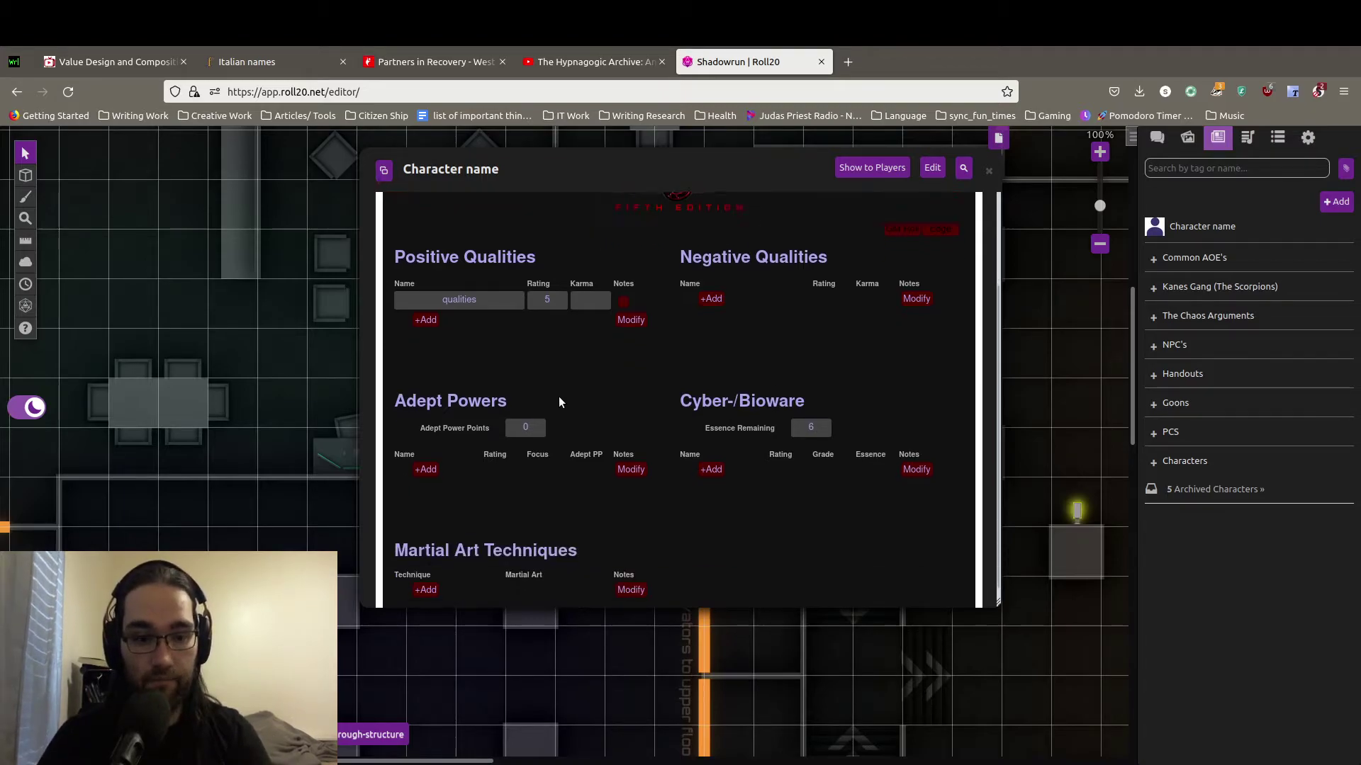
scroll(582, 383, down, 1)
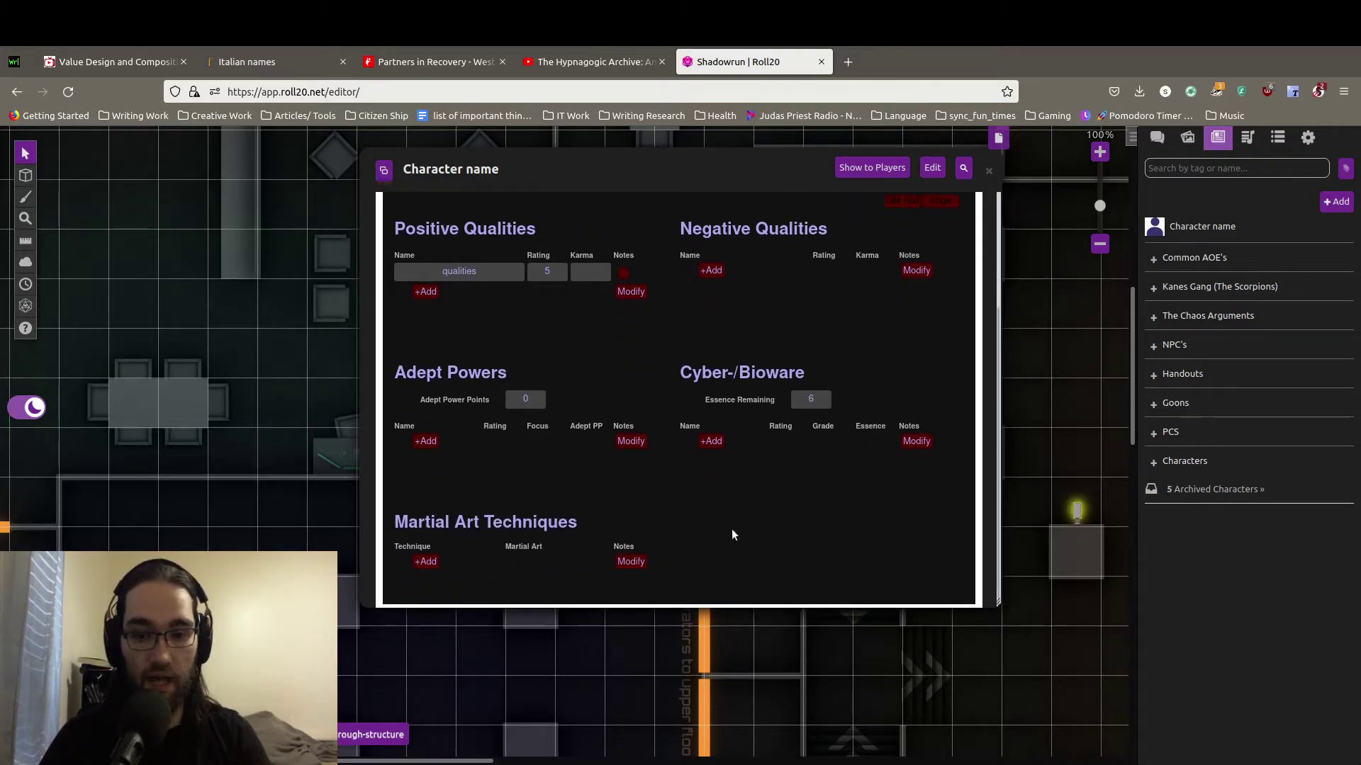
click(722, 450)
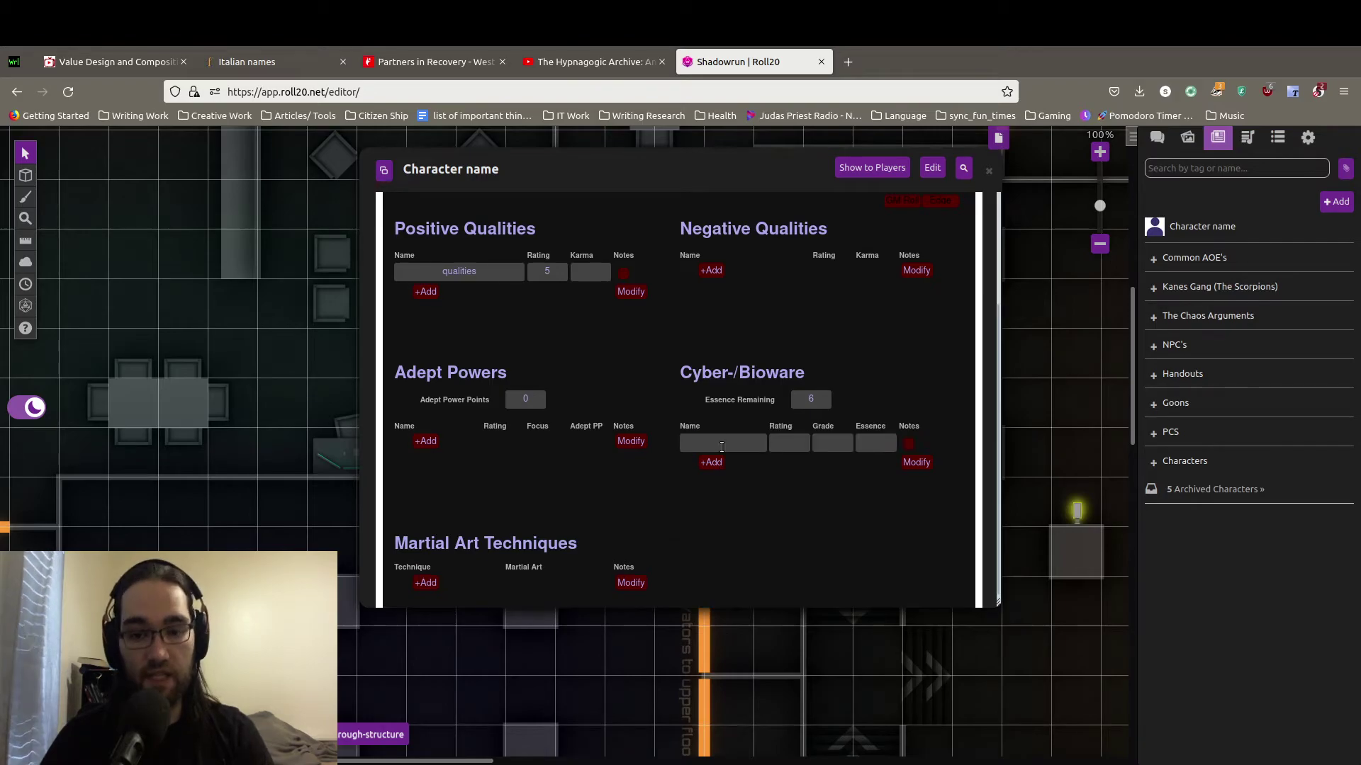
click(741, 450)
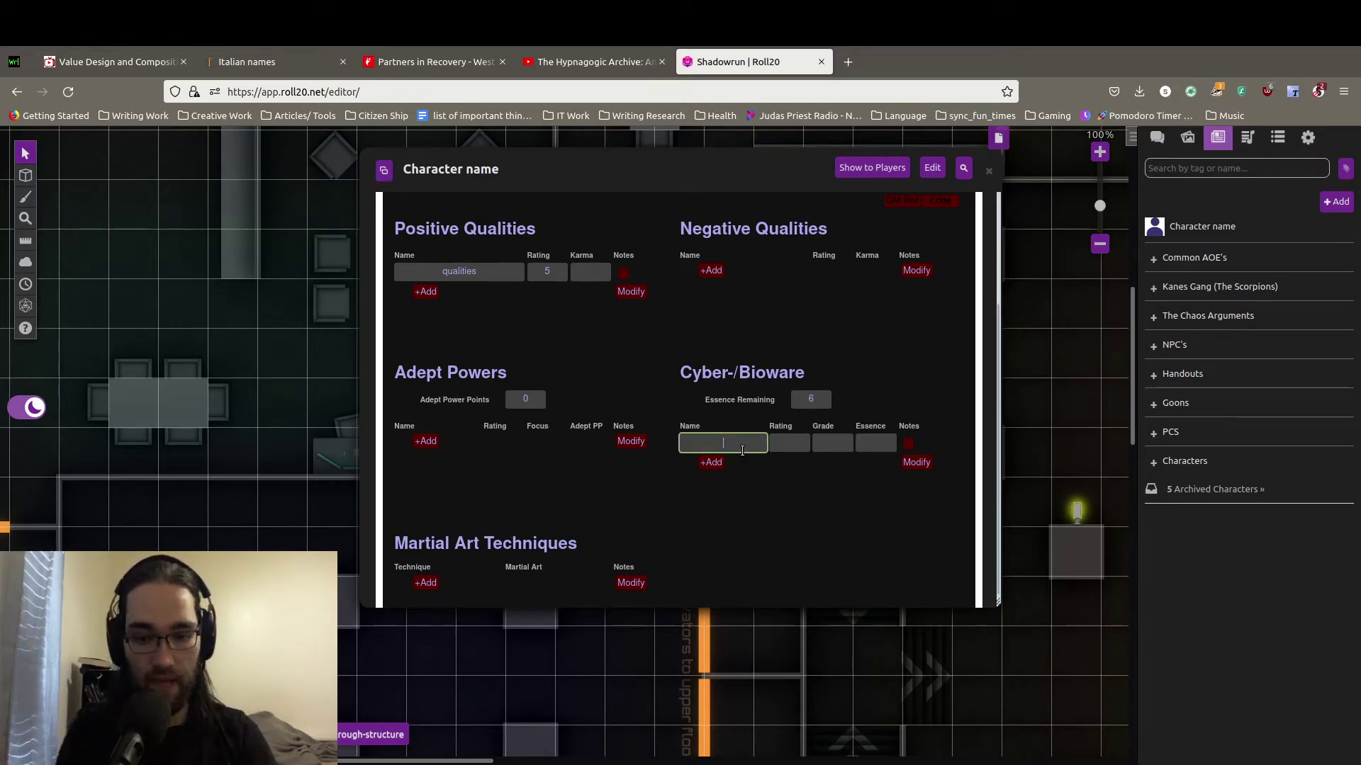
text(Cyberarm)
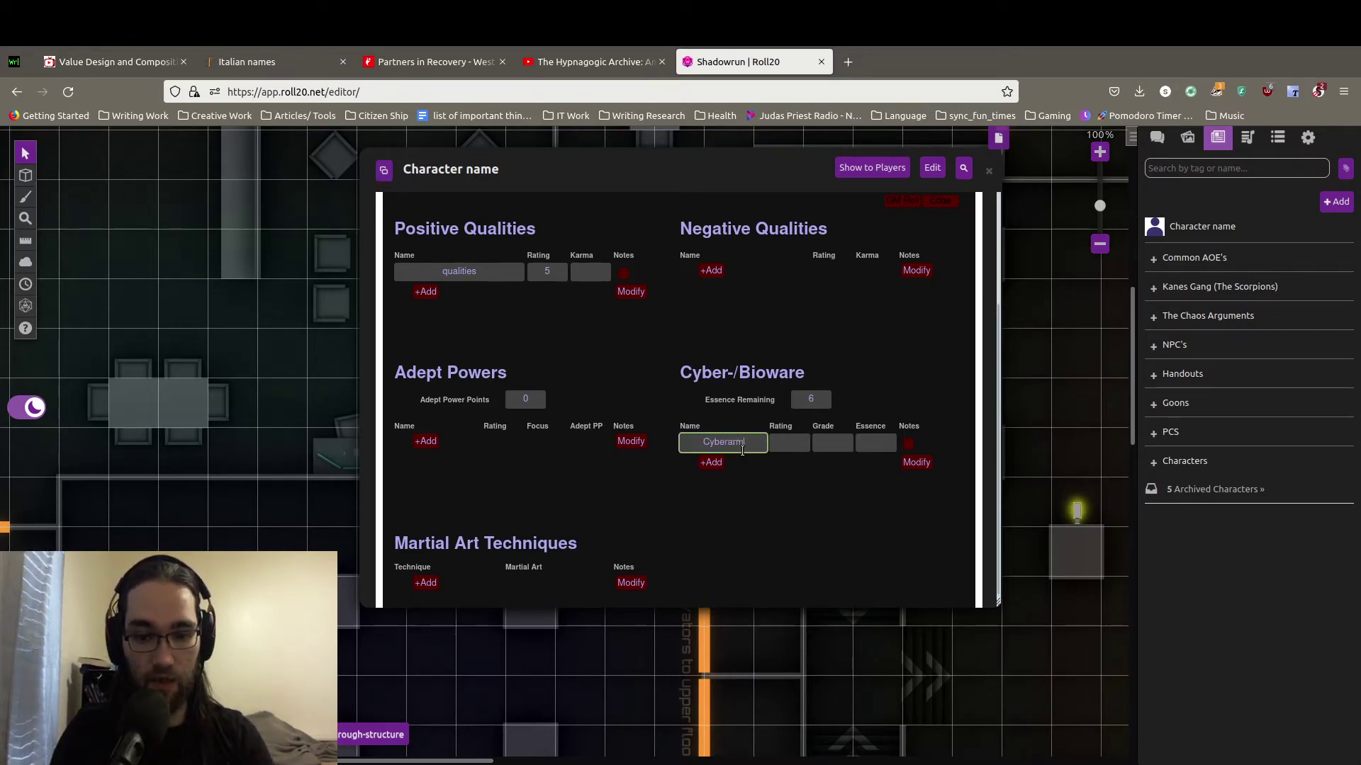
click(776, 455)
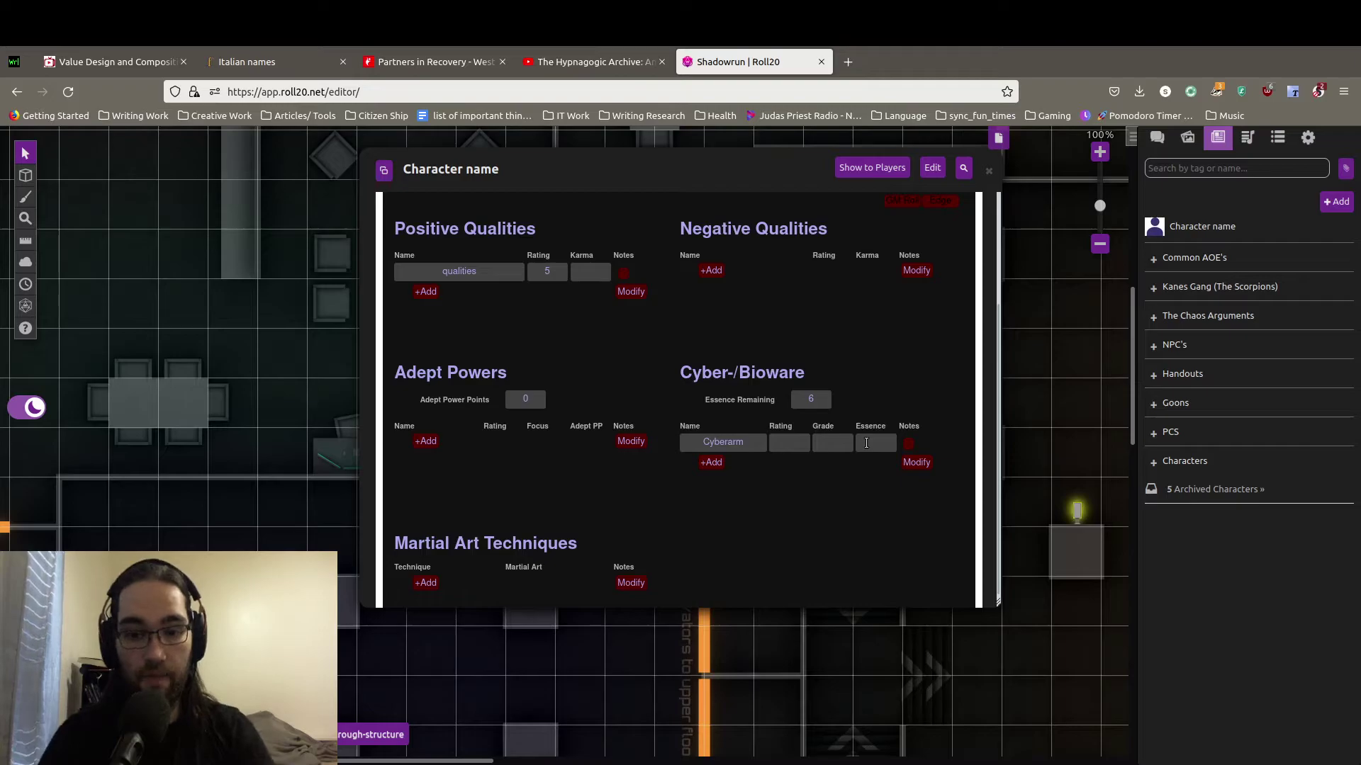
Enter "Grenade launcher" in the Cyberarm entry's notes and collapse the notes again.
click(909, 443)
click(859, 472)
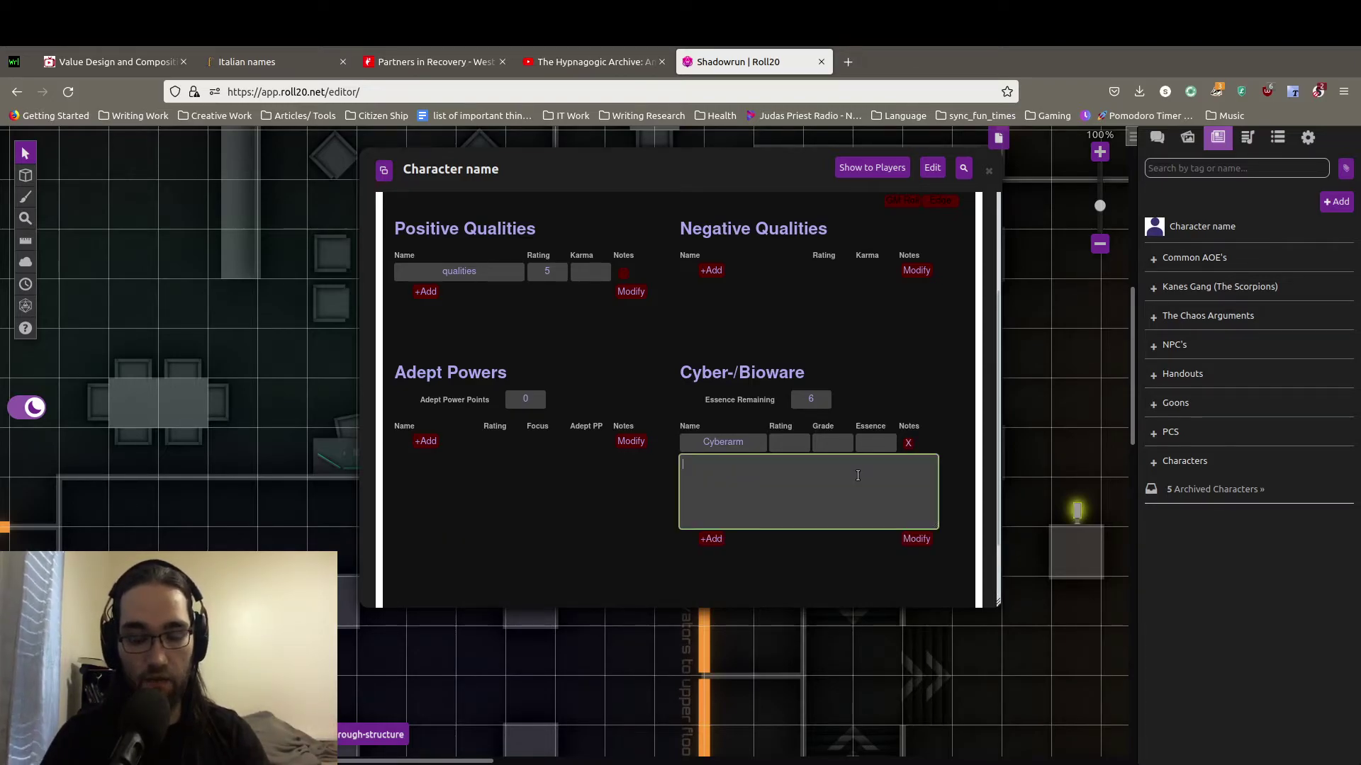
text(Grean)
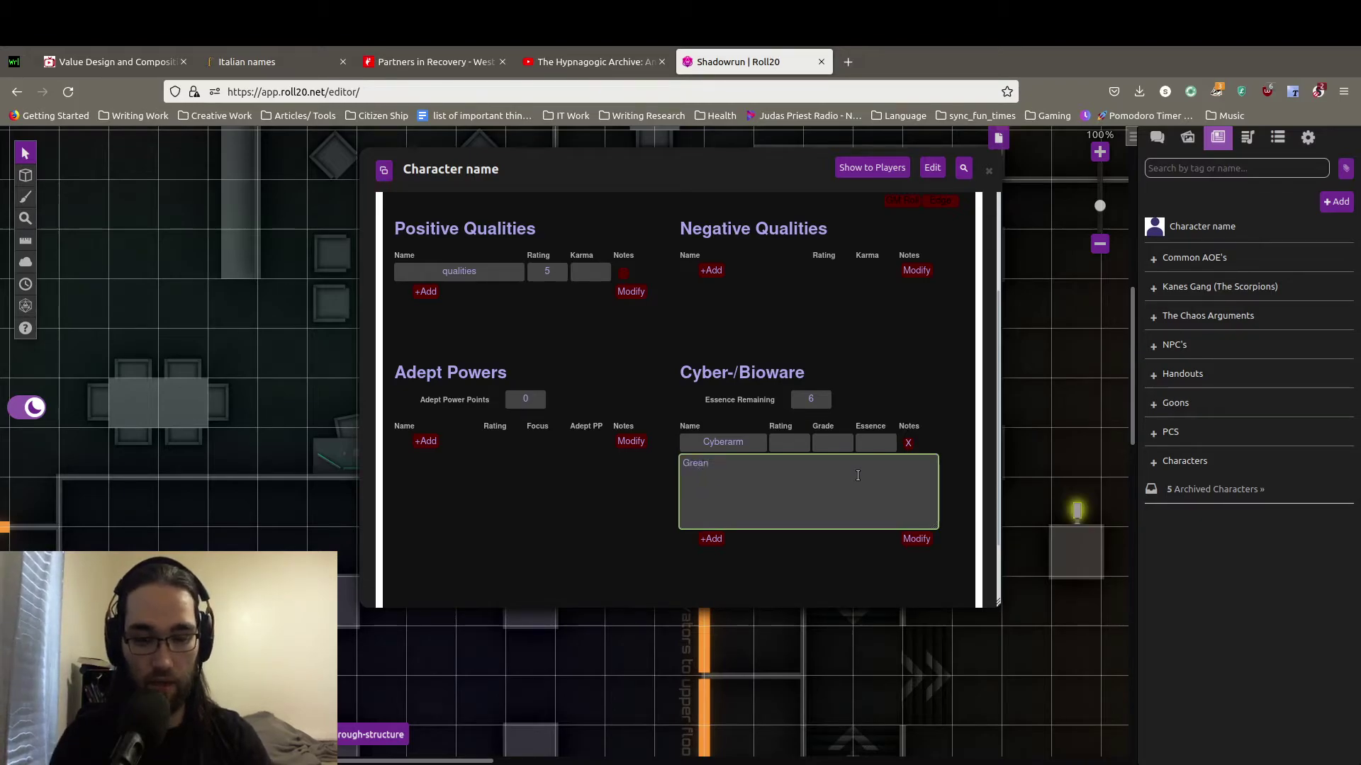
text(ade launcher)
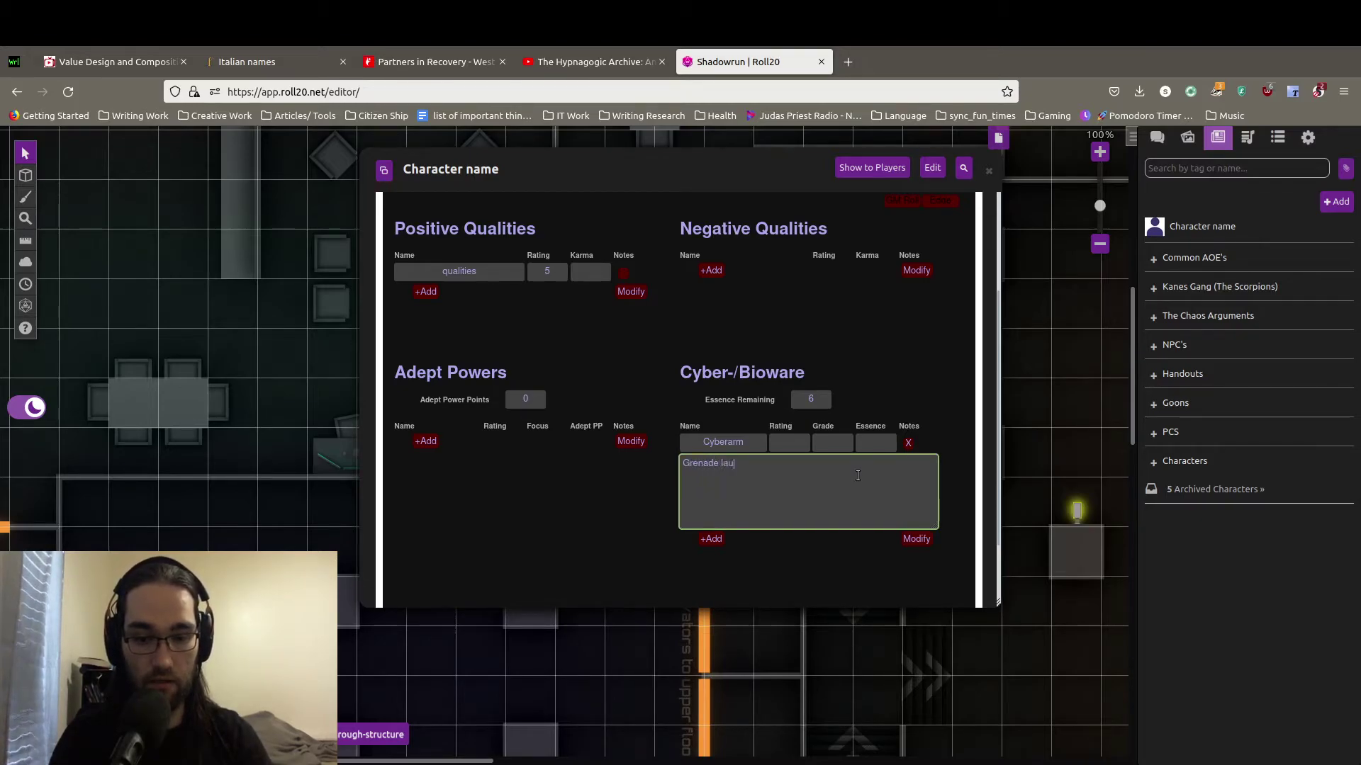
click(864, 377)
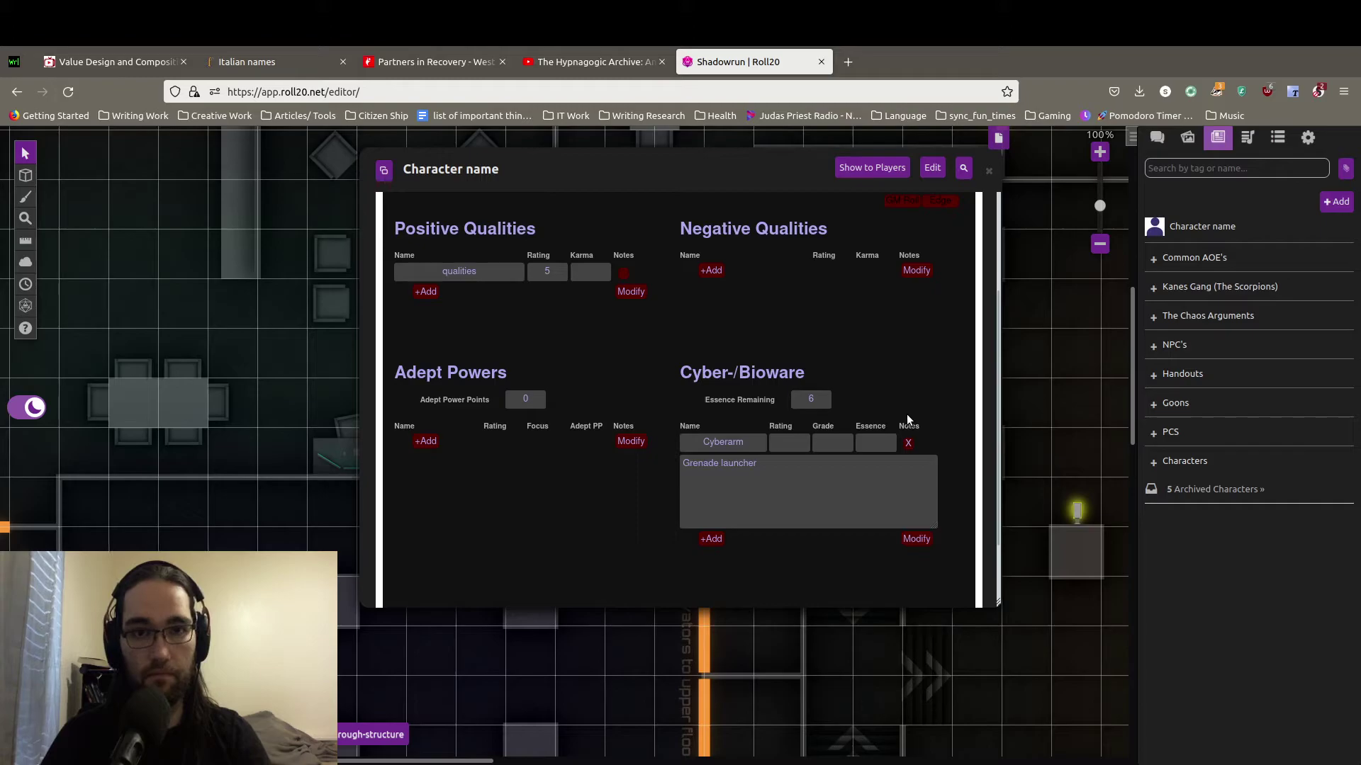
click(908, 443)
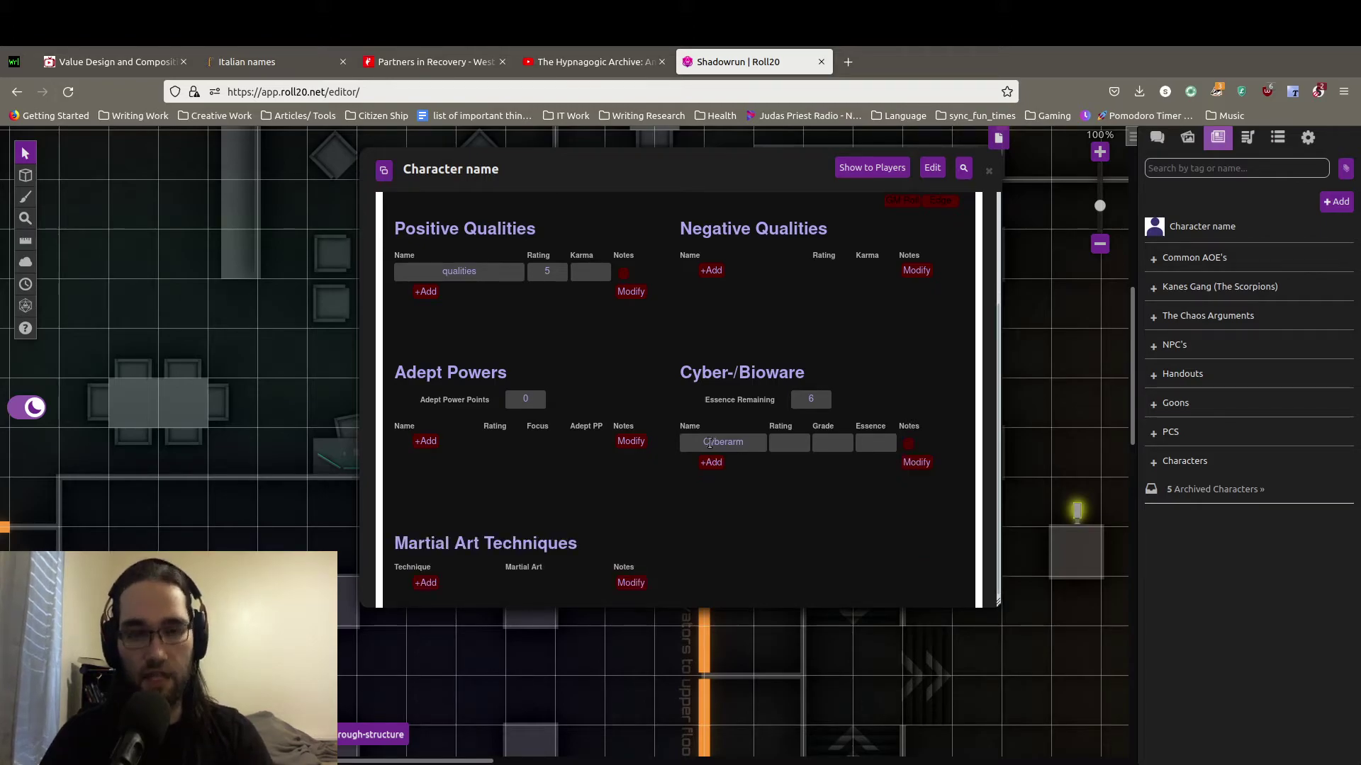
Look over the cyberdeck, cyberprograms and matrix actions on the sheet's Matrix page.
scroll(728, 499, down, 1)
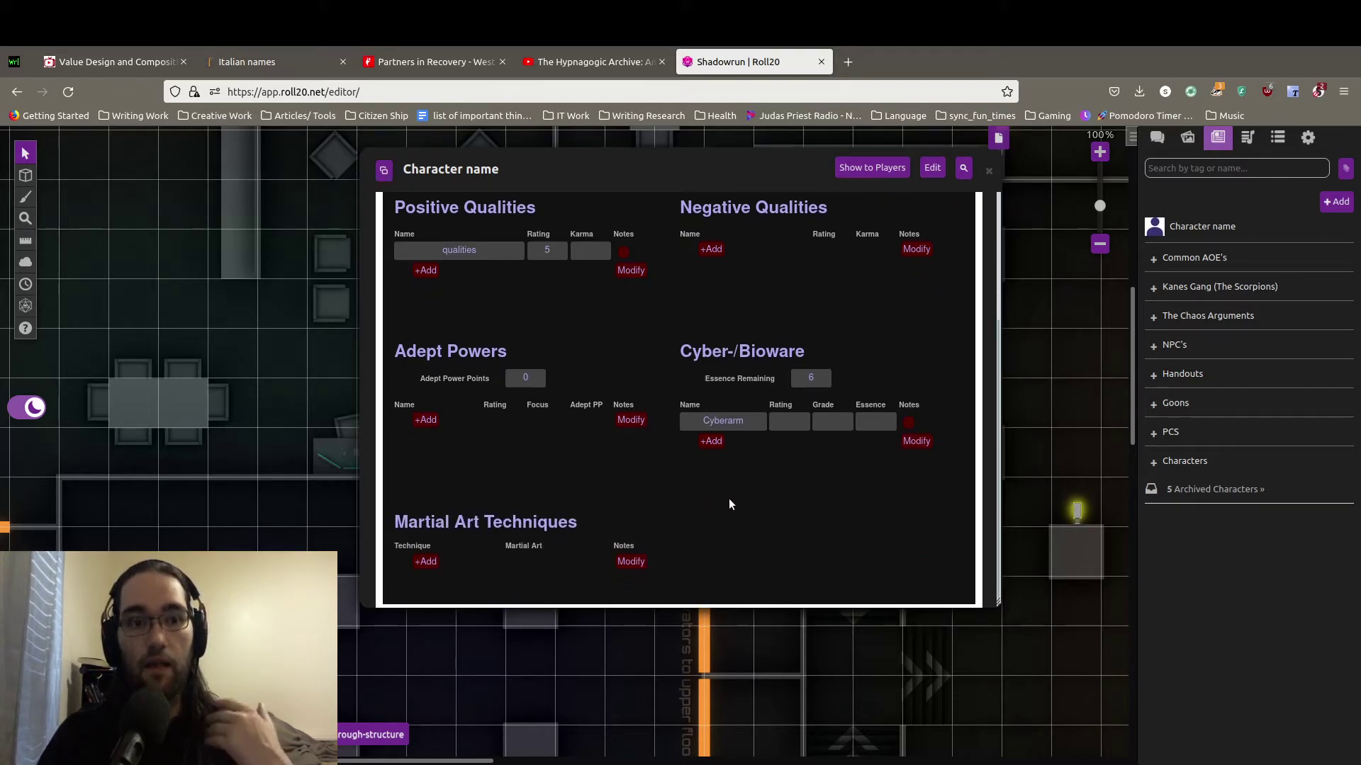
scroll(702, 457, up, 5)
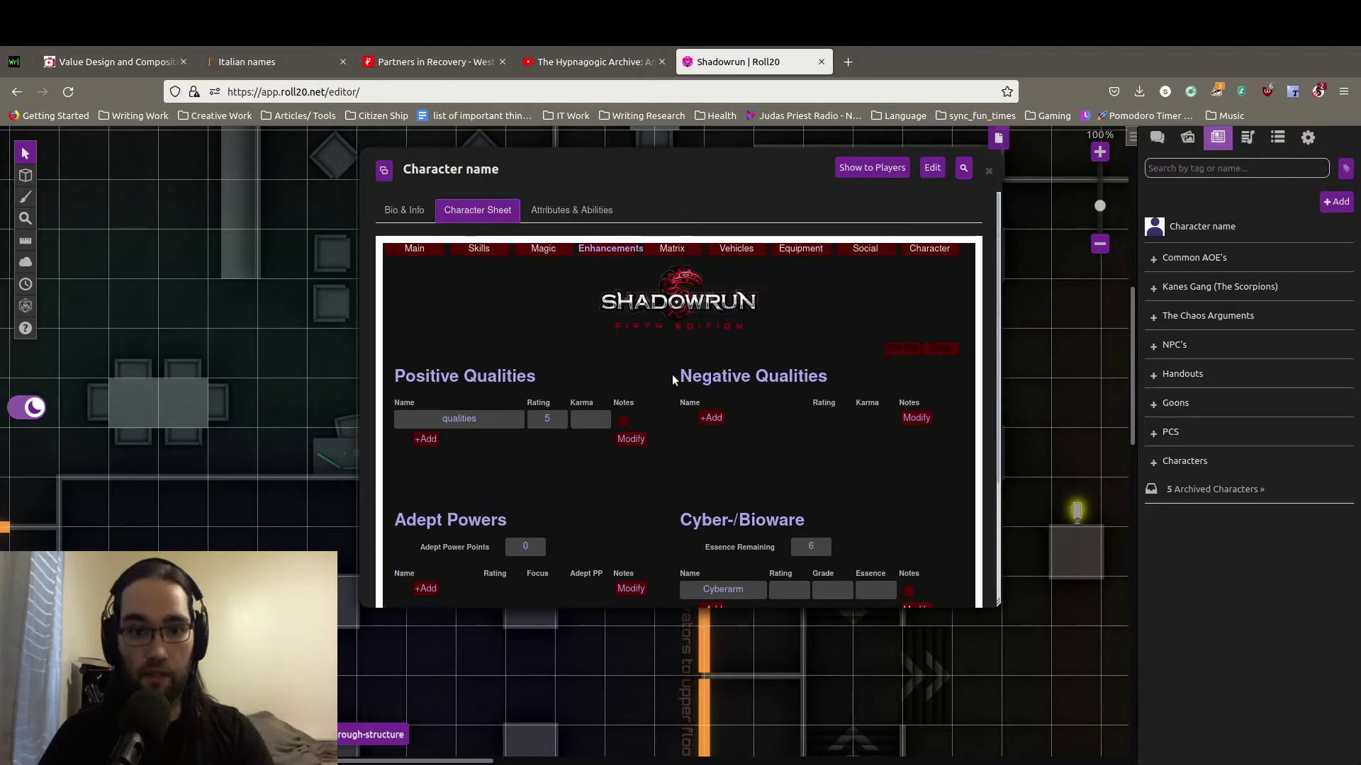
click(684, 253)
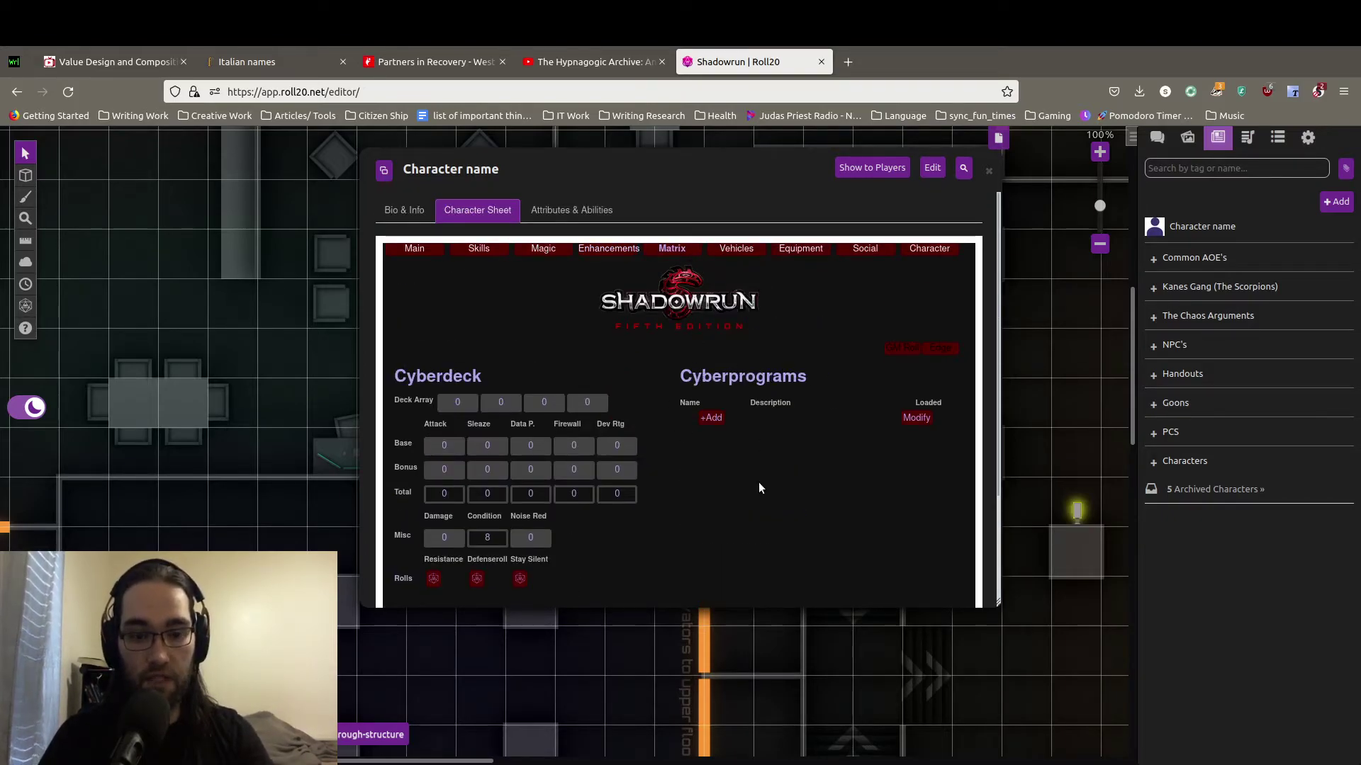
scroll(758, 480, down, 1)
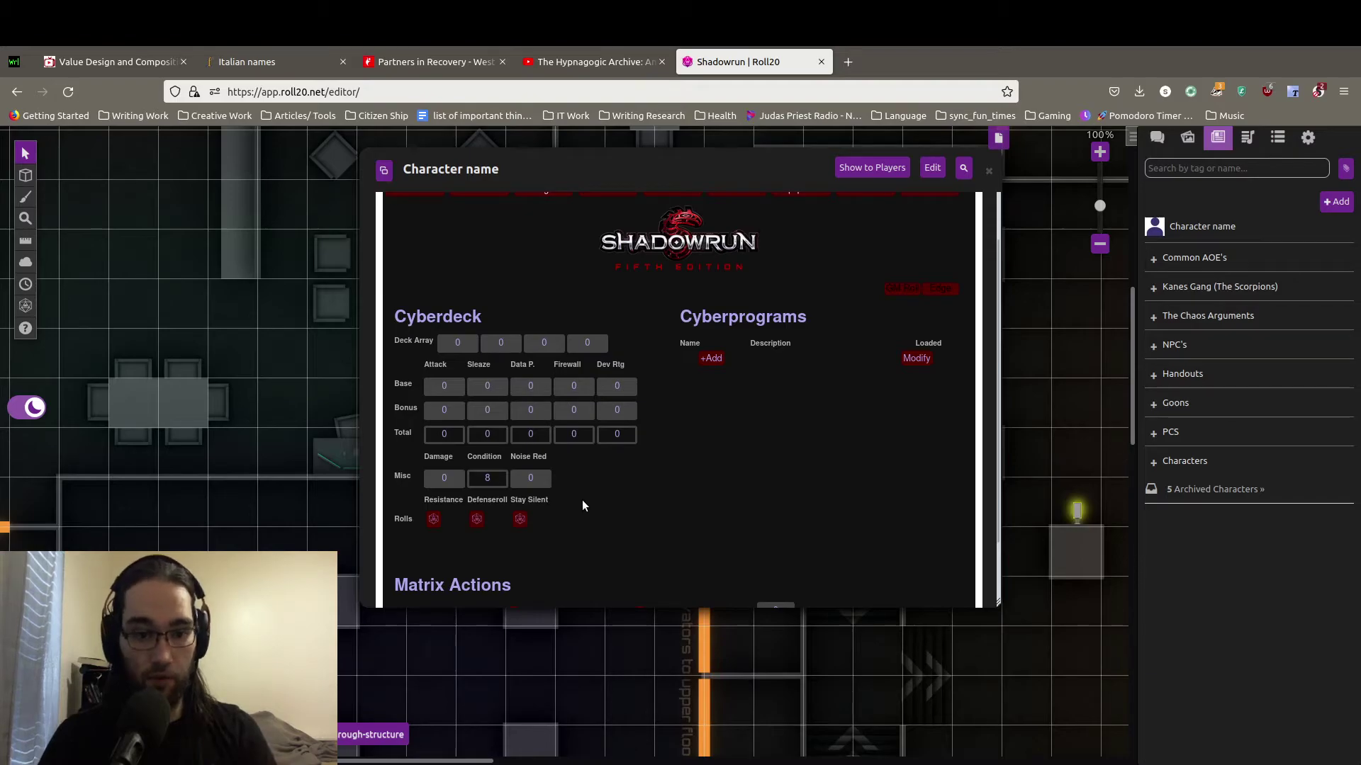
scroll(702, 380, down, 2)
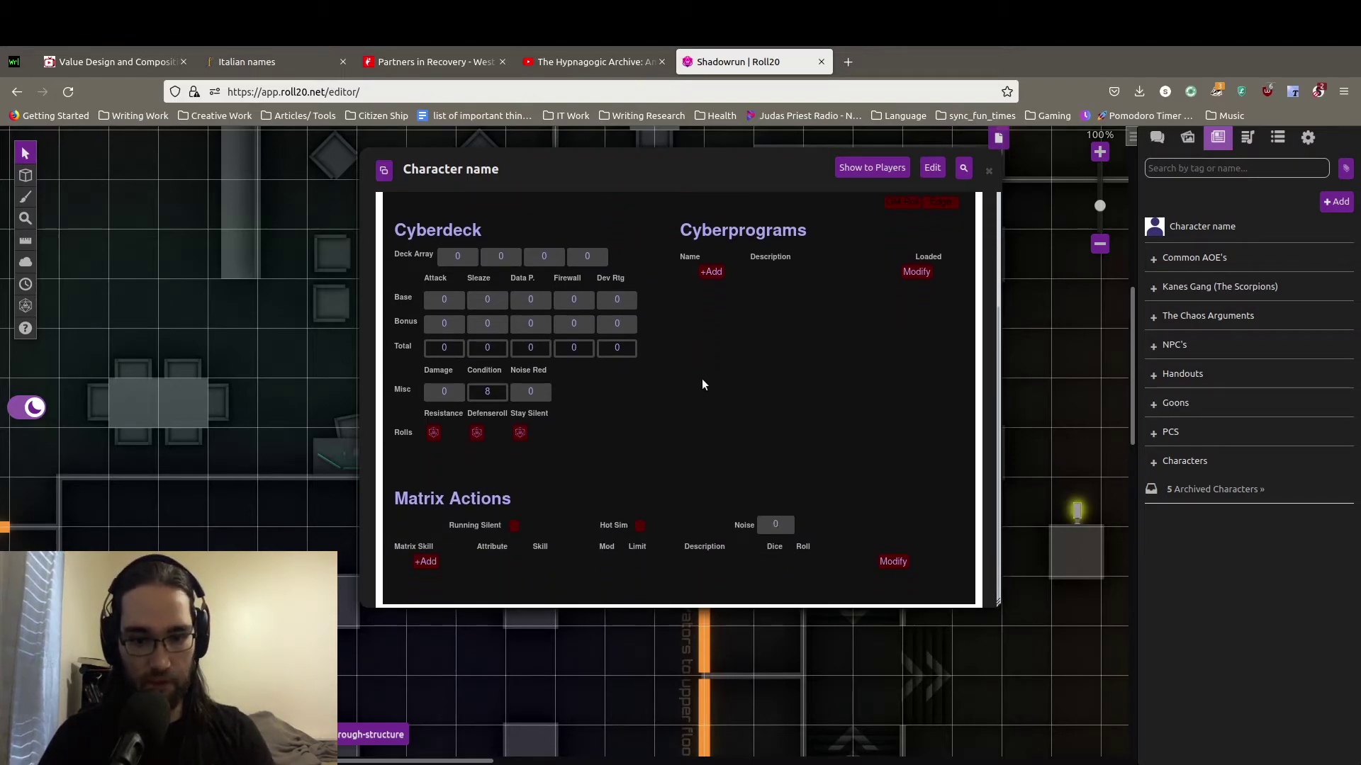
scroll(701, 384, up, 3)
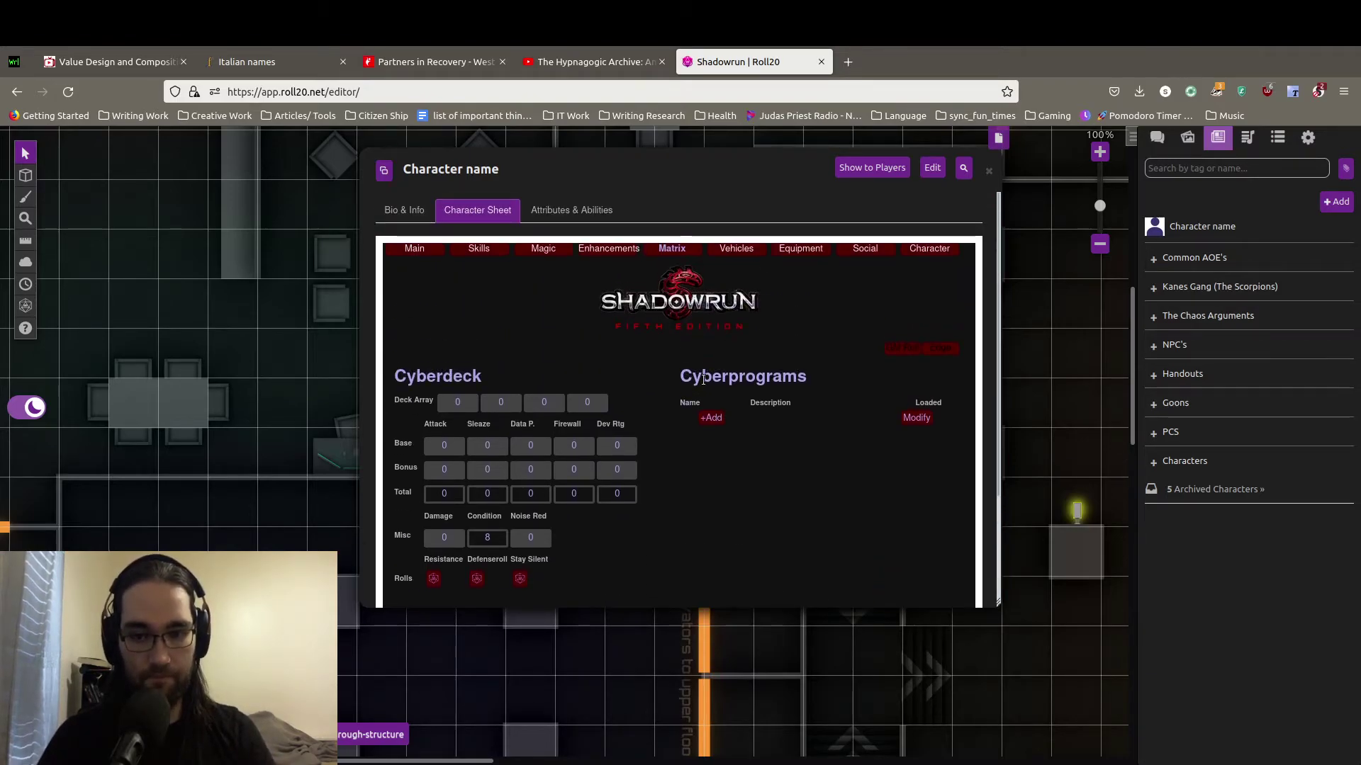
Add a vehicle named "Car" to the Vehicles list on the sheet's Vehicles page.
click(739, 248)
scroll(673, 334, down, 1)
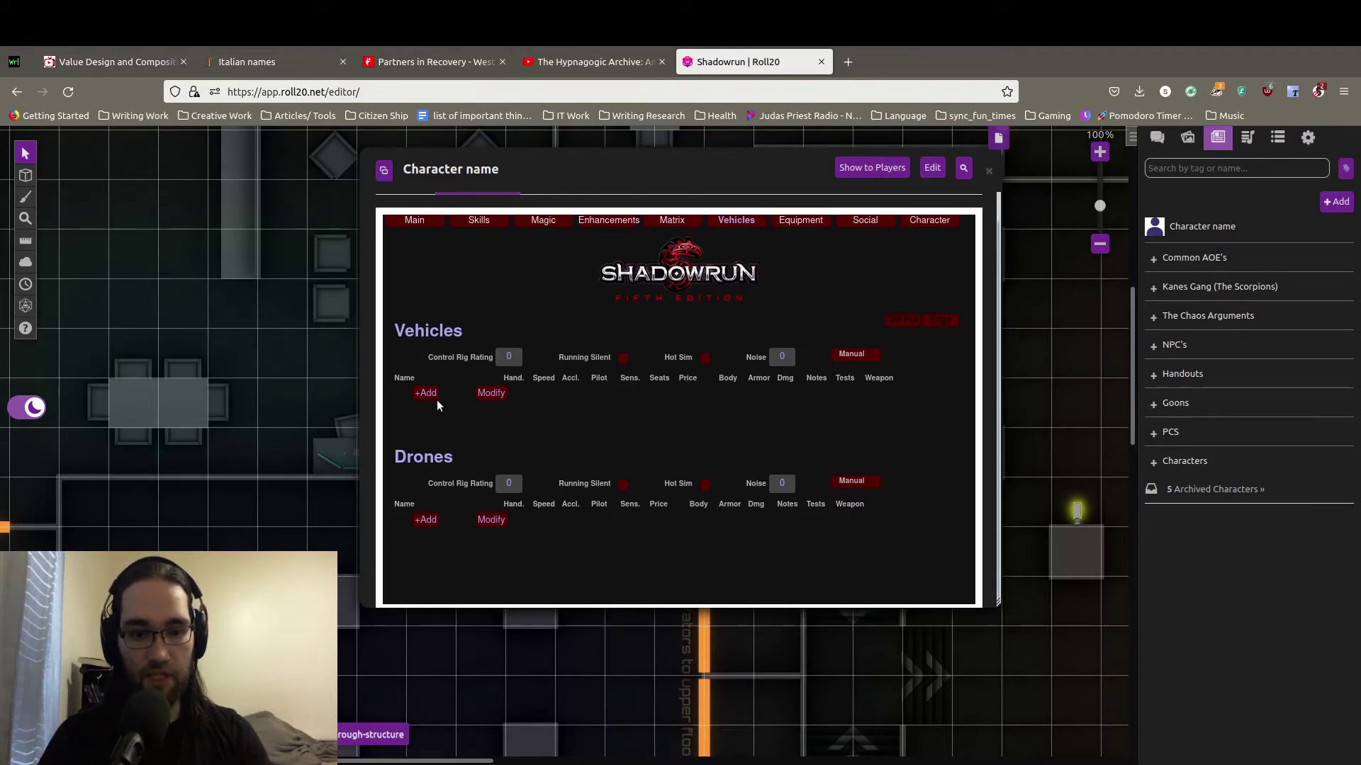
click(422, 394)
click(423, 395)
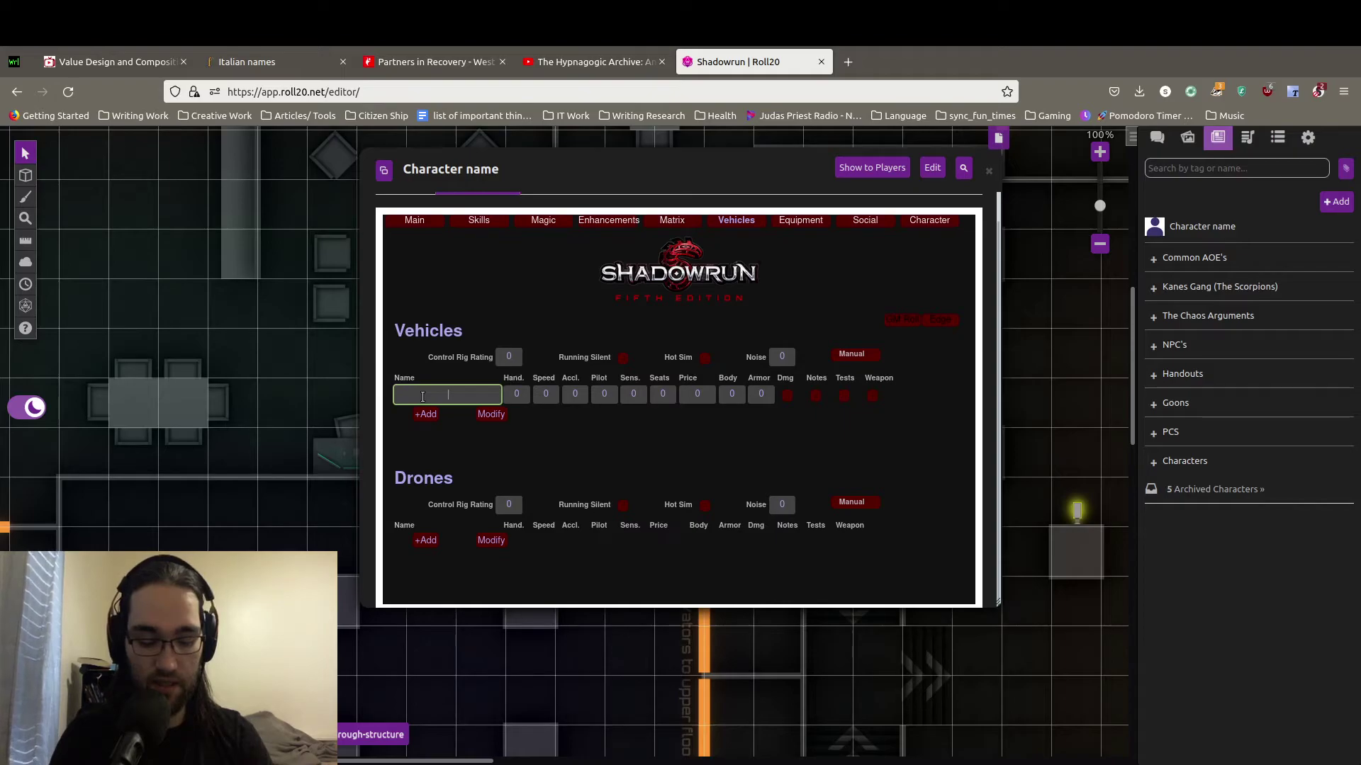
text(Car)
click(633, 427)
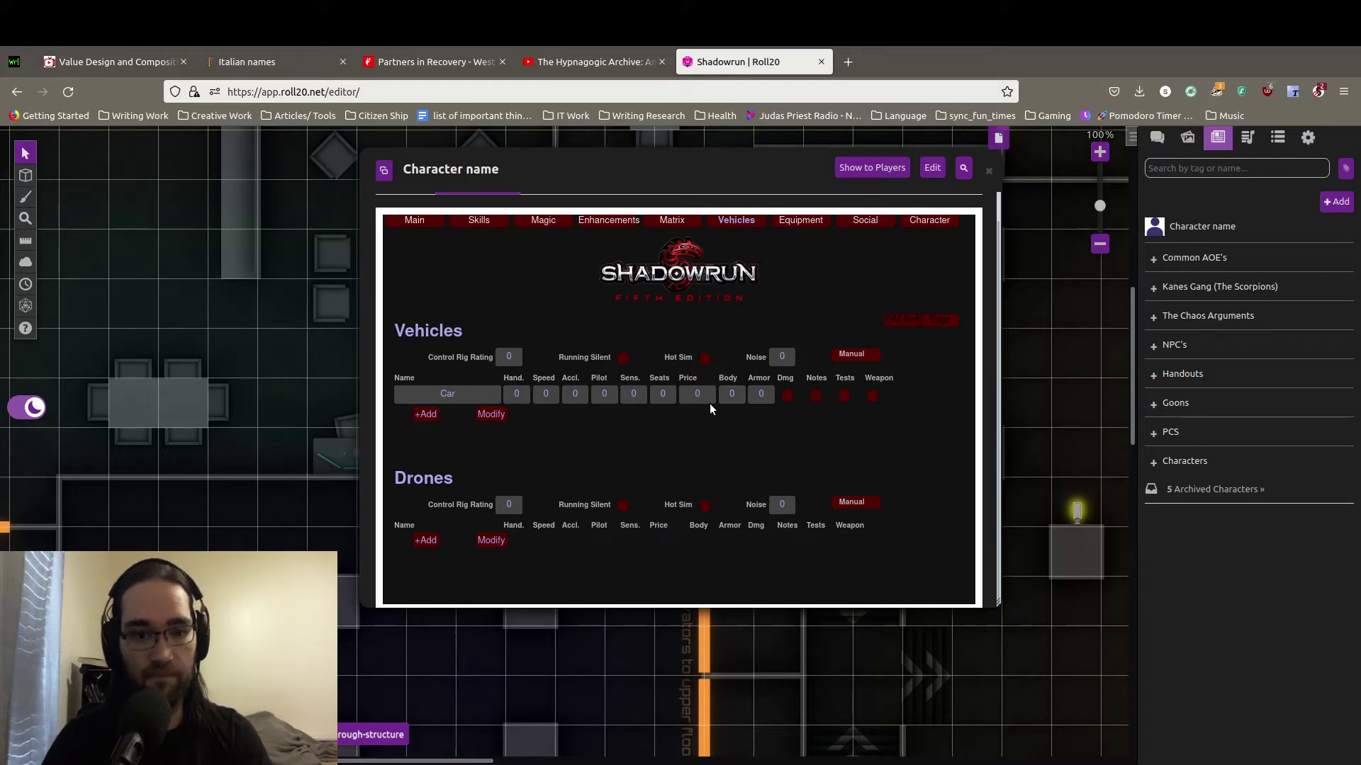
Add an entry named "Armor" to the Armor list on the sheet's Equipment page.
scroll(710, 408, up, 1)
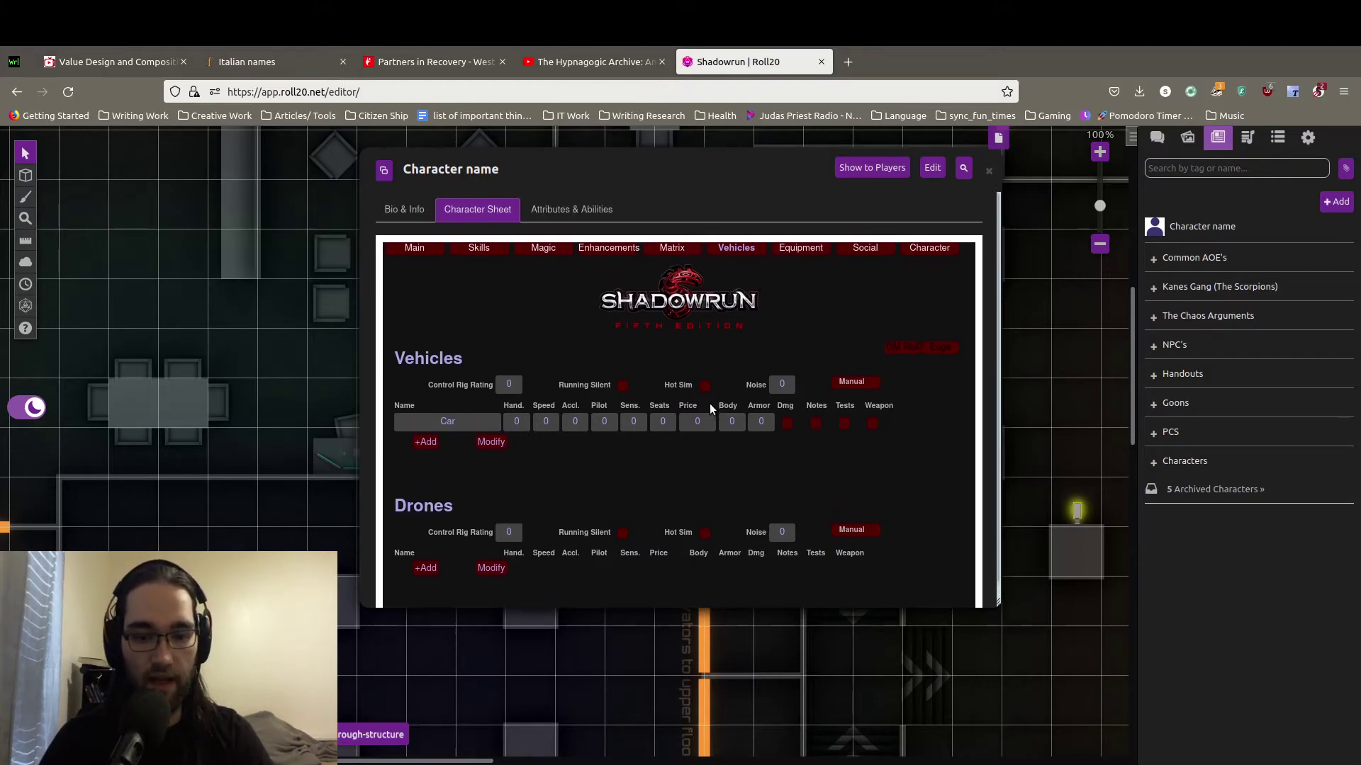
click(815, 247)
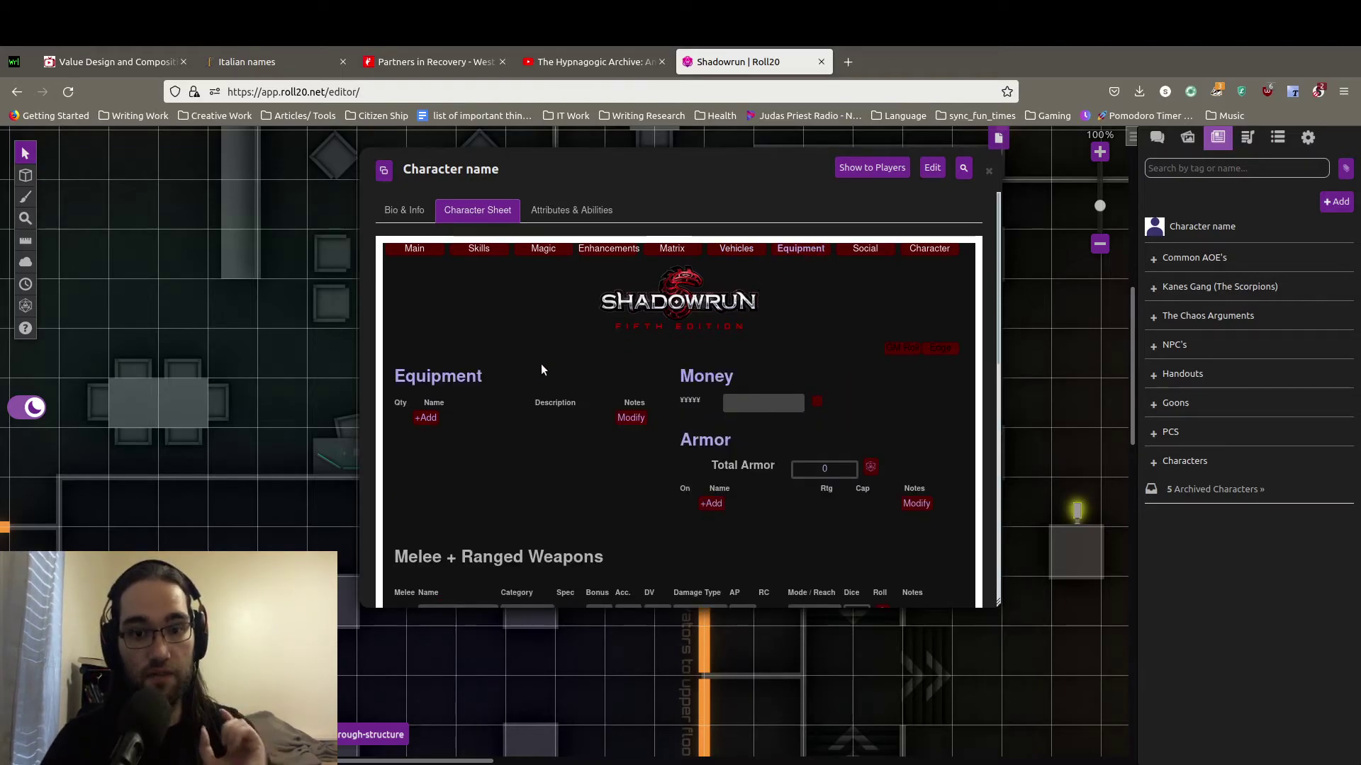
scroll(540, 369, down, 2)
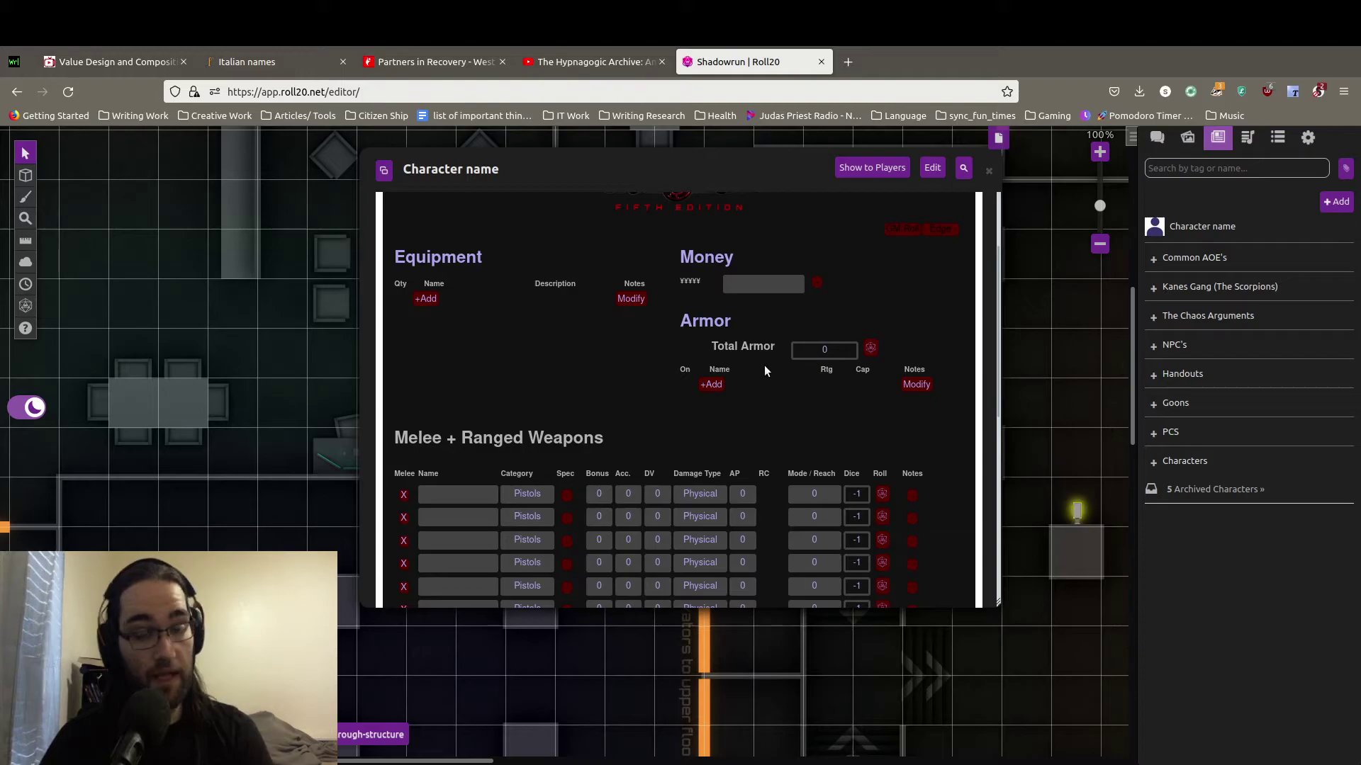
click(711, 384)
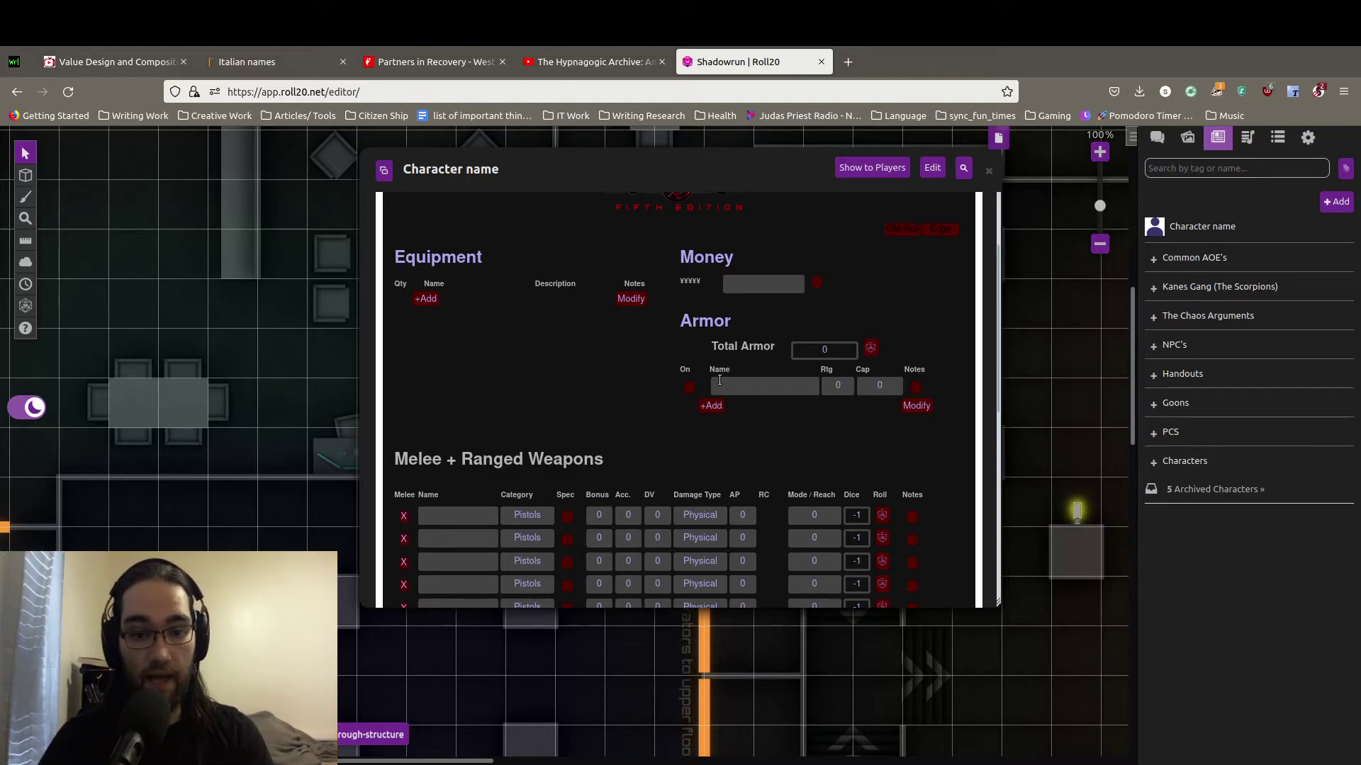
click(725, 385)
text(Armor)
click(636, 360)
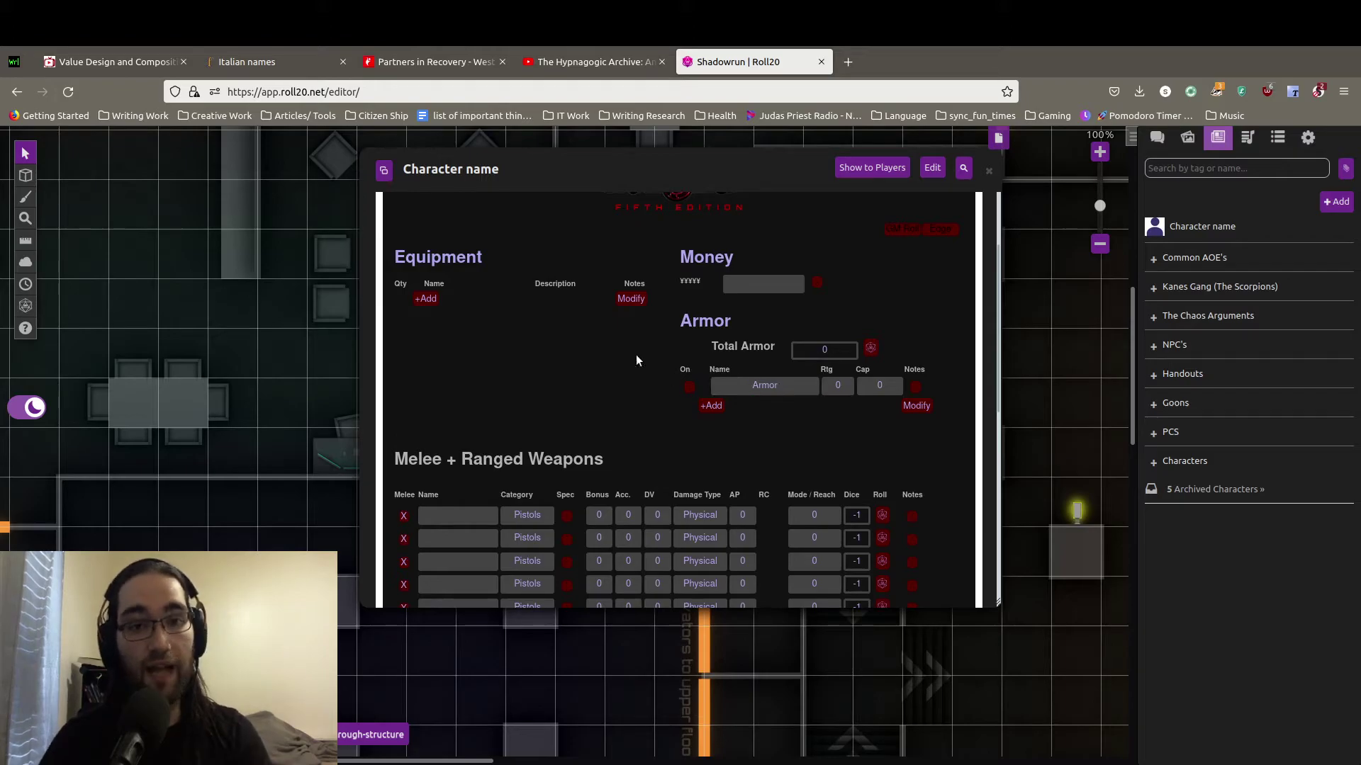
Set the Armor entry's rating to 12 and switch the armor on.
click(836, 385)
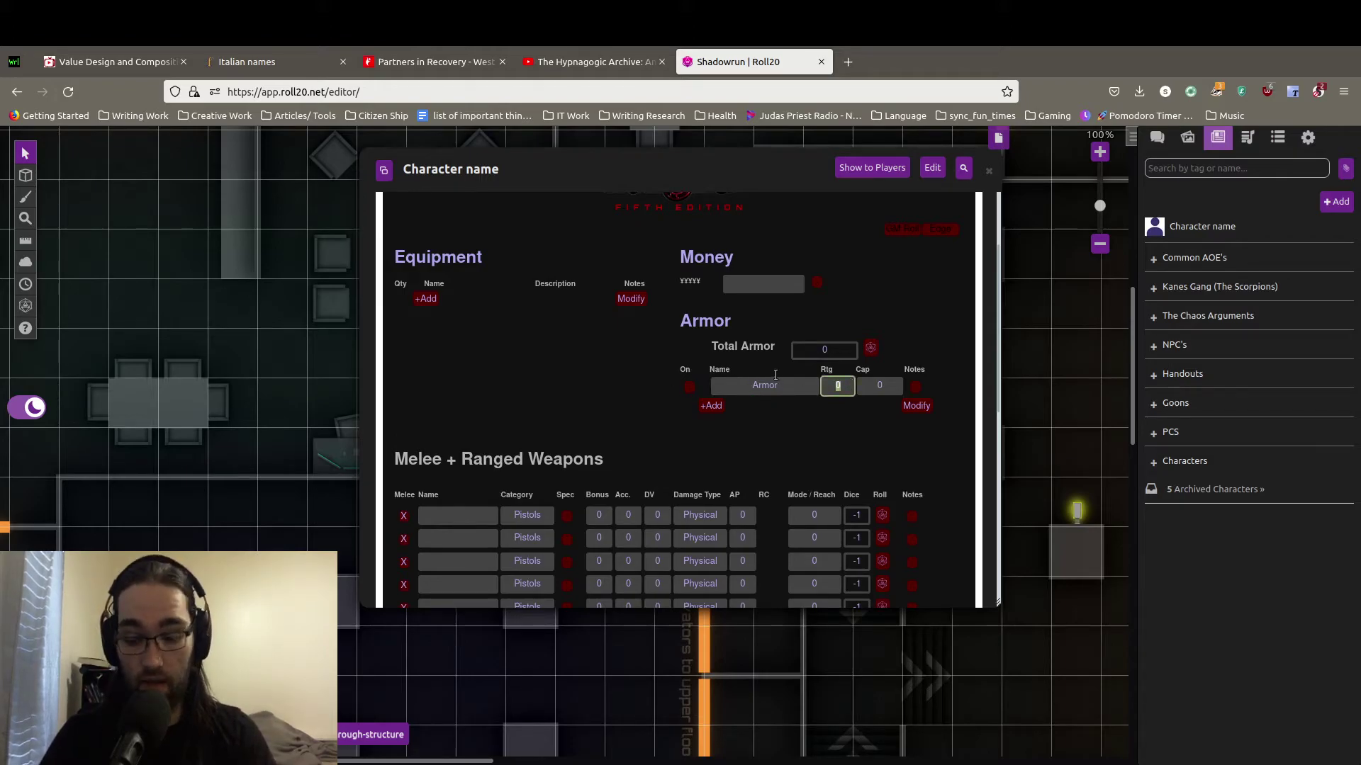
text(12)
click(644, 386)
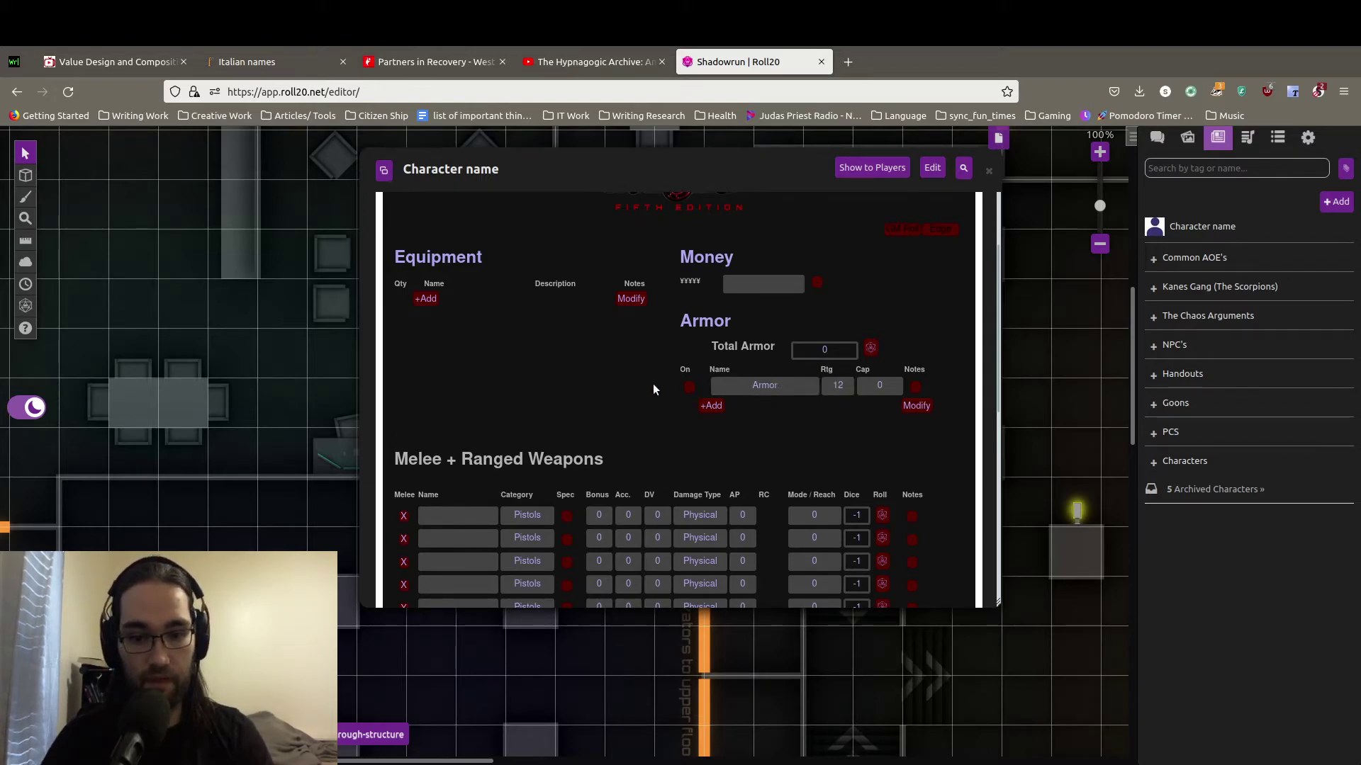
click(689, 387)
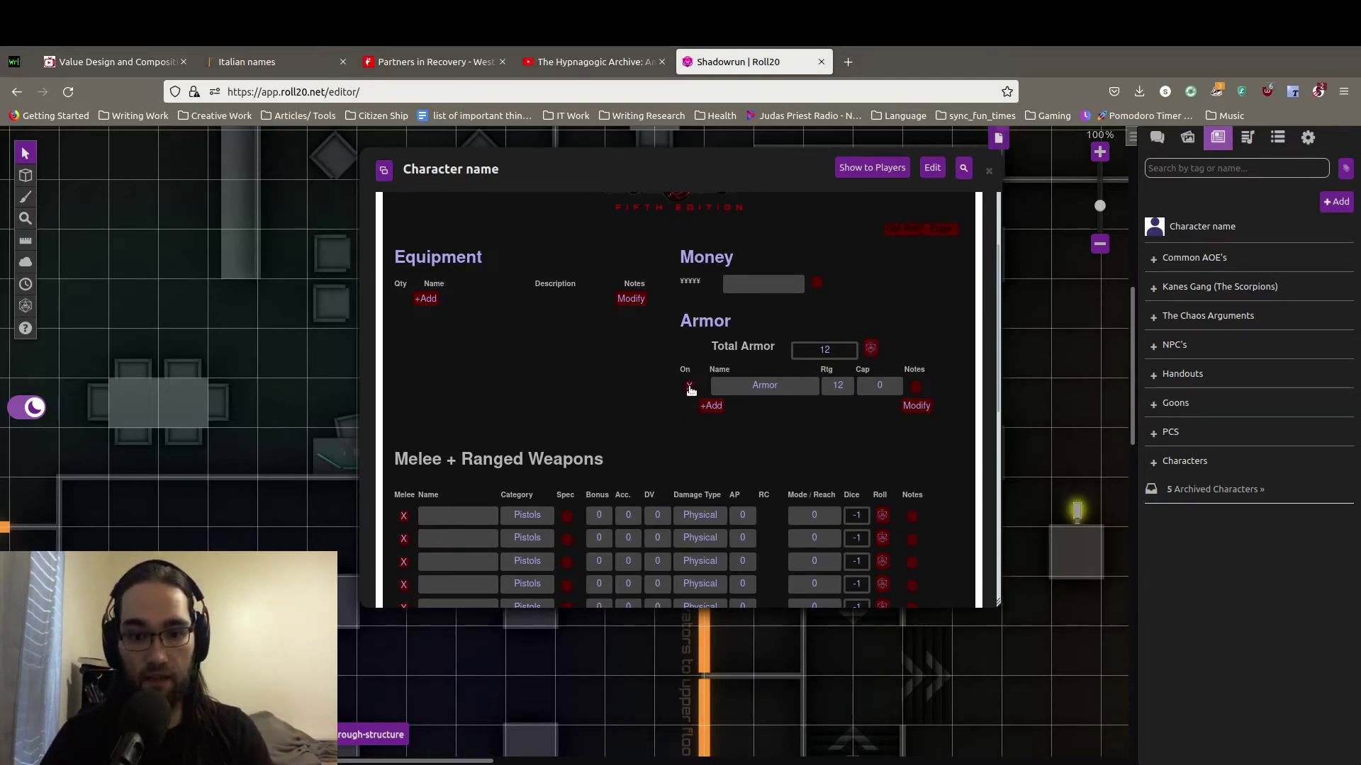
Fill the first Melee + Ranged Weapons row as a non-melee weapon named "Pistol" with accuracy 1 and DV 5.
scroll(511, 397, down, 3)
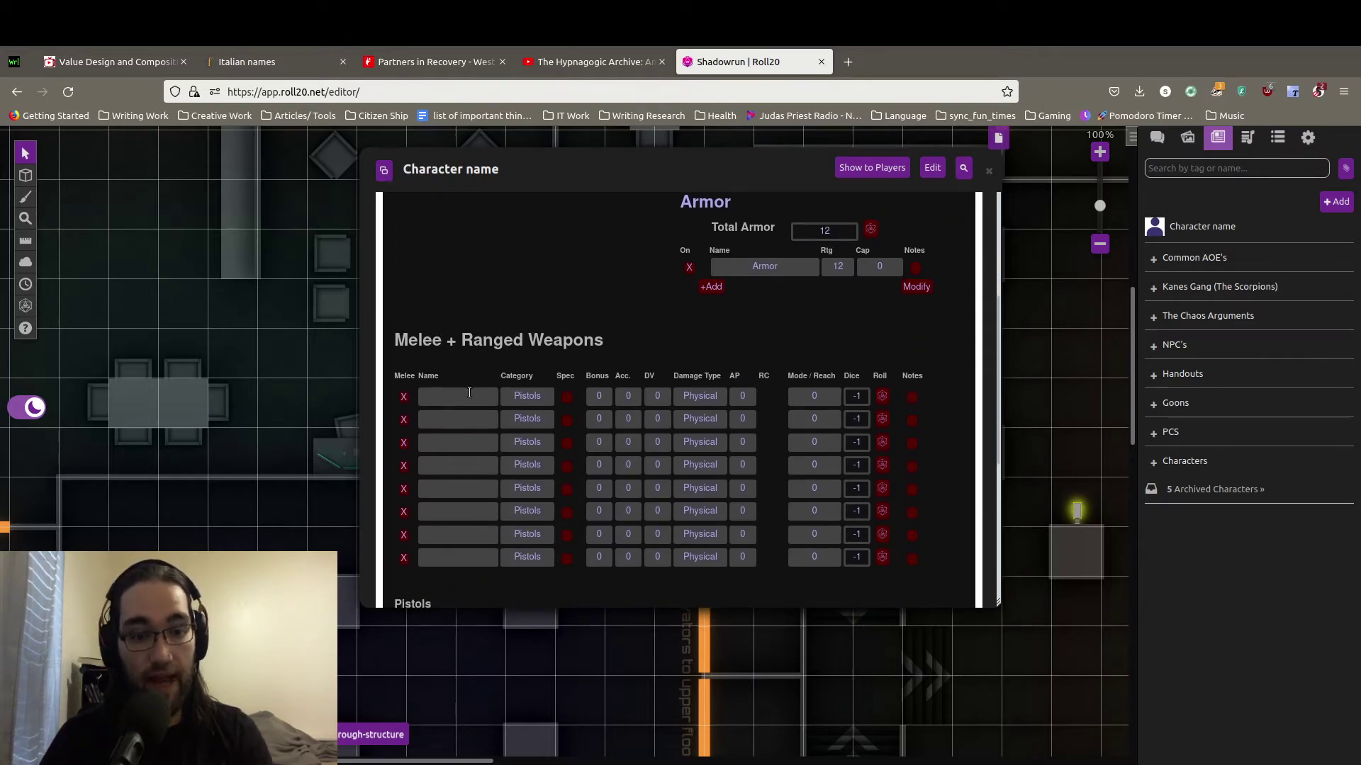
click(469, 394)
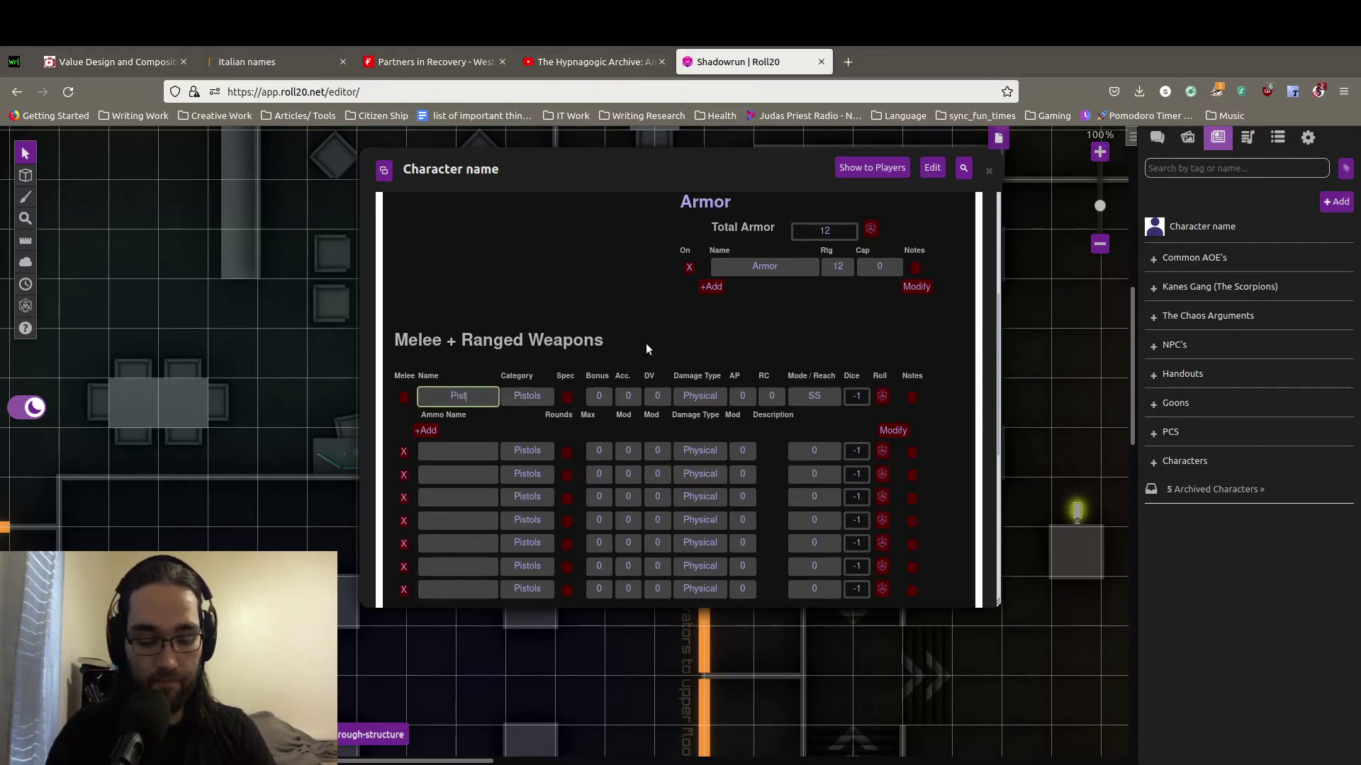
key(Return)
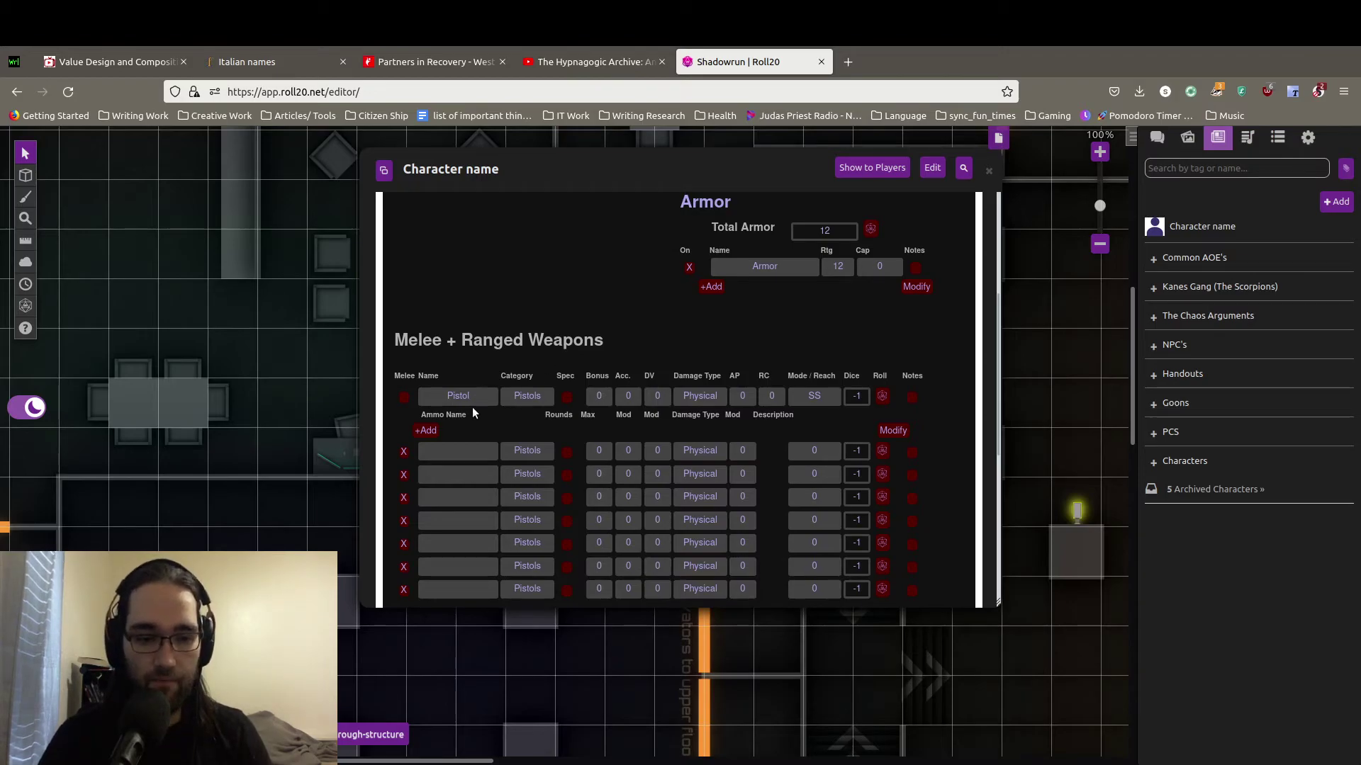
double_click(630, 395)
text(1)
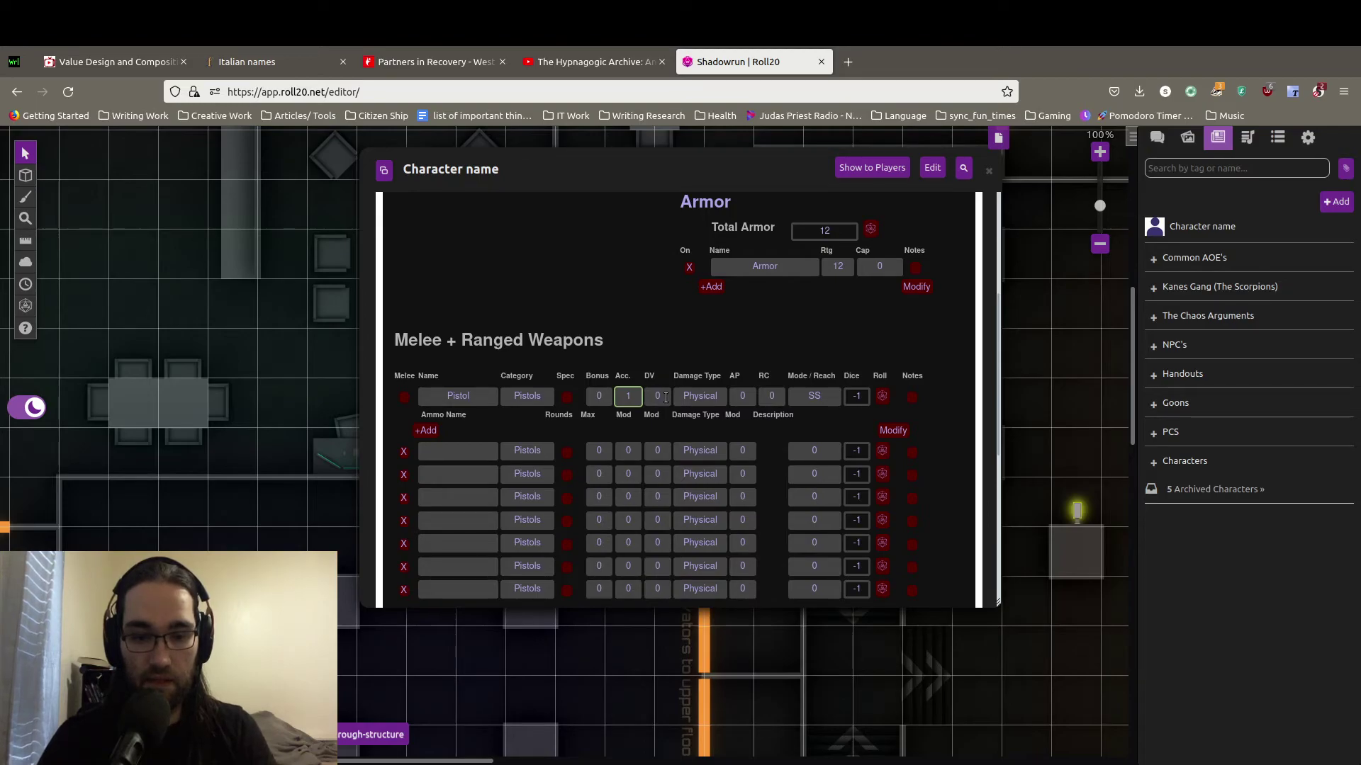
key(Tab)
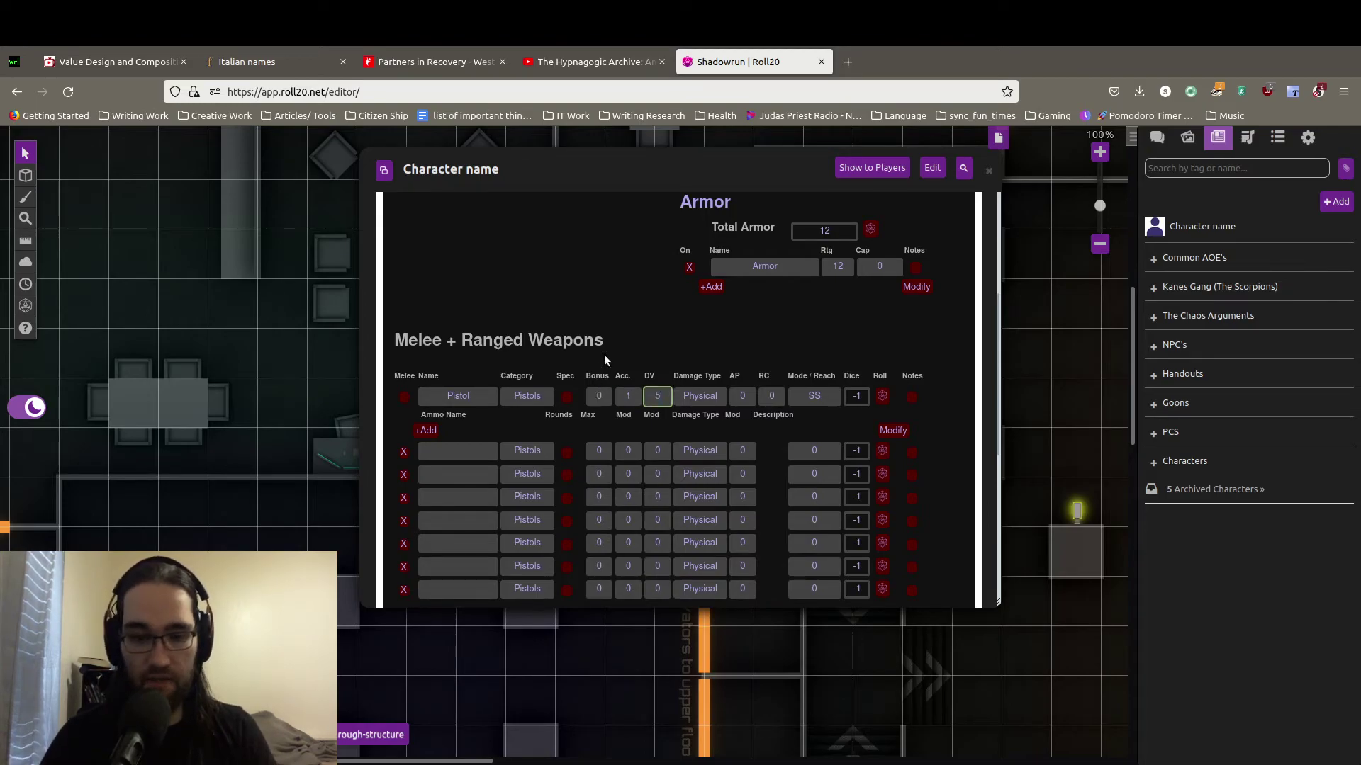
click(623, 339)
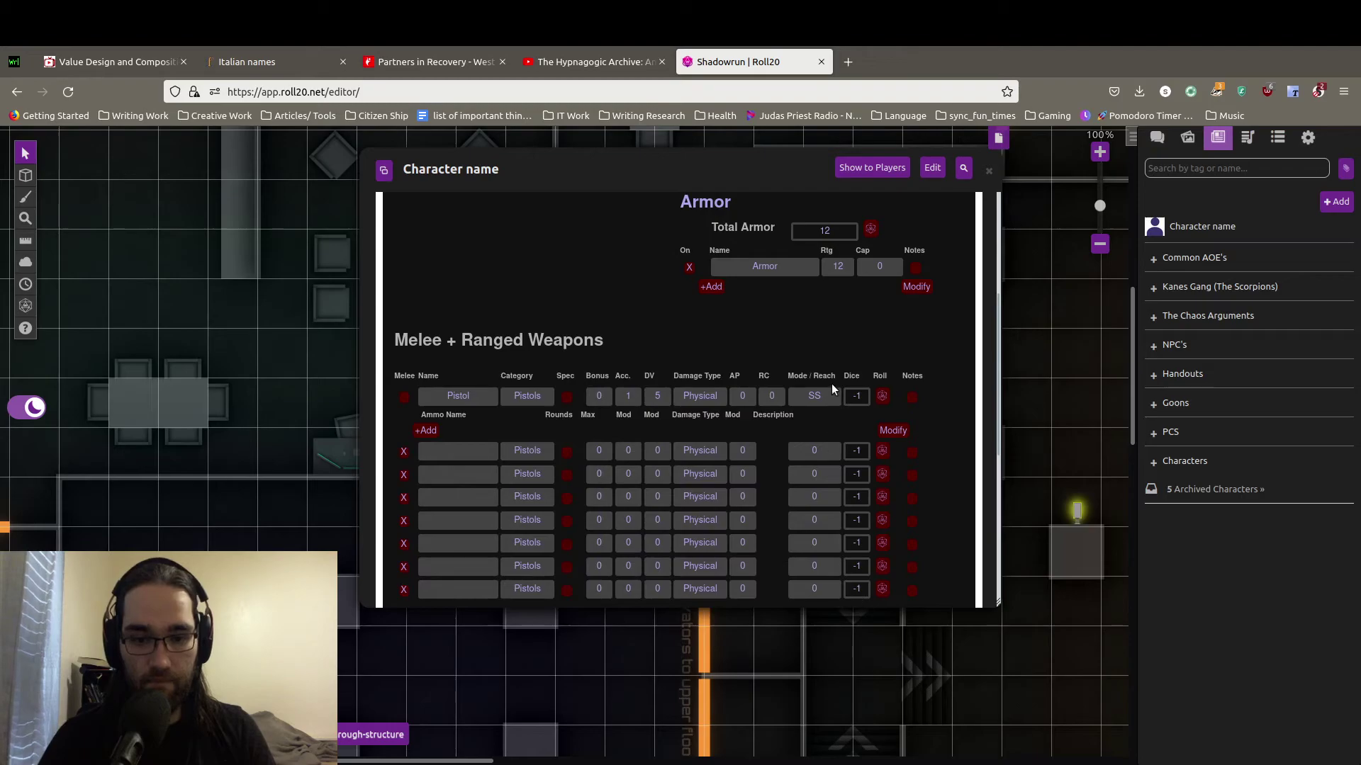
Add an ammo type named "Regular" under the Pistol with 15 rounds and a maximum of 15.
click(427, 433)
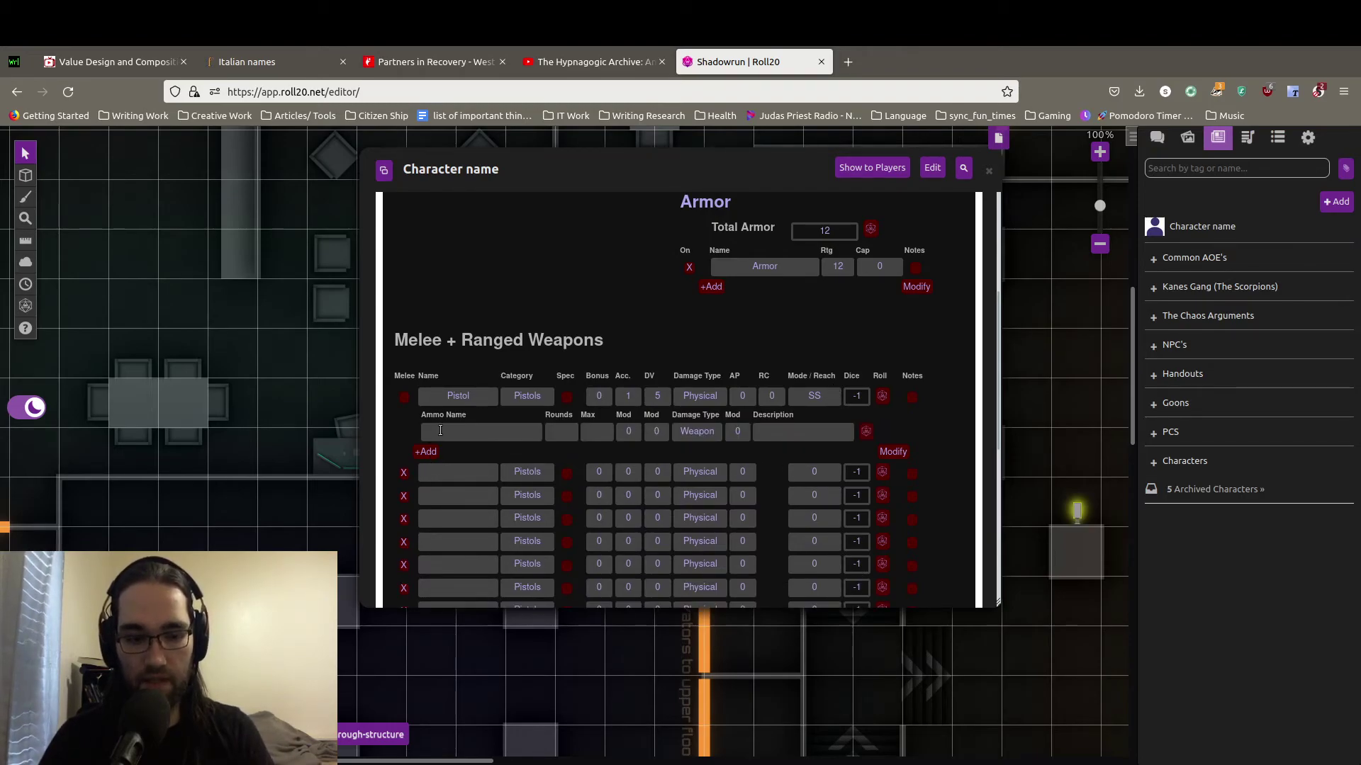
click(440, 430)
text(Regular)
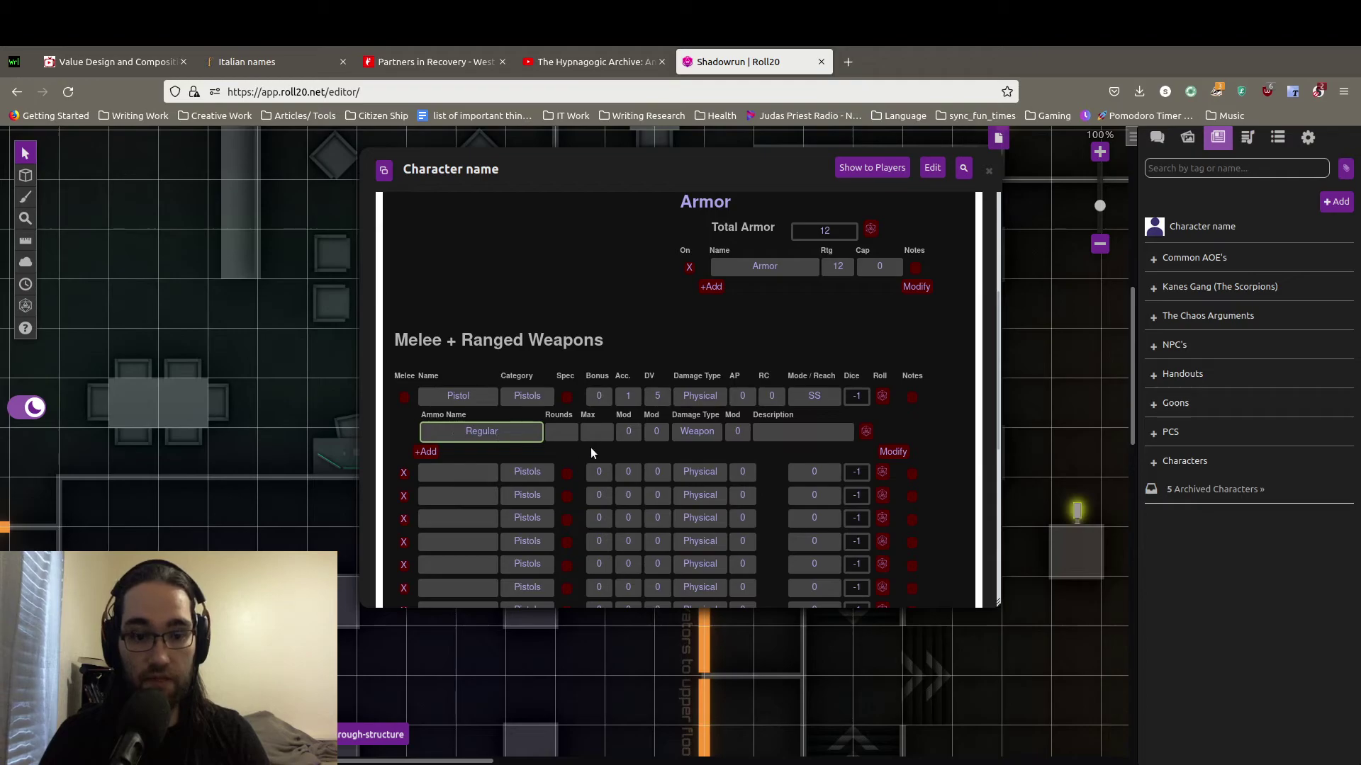
click(564, 433)
text(15)
click(610, 434)
text(15)
click(633, 347)
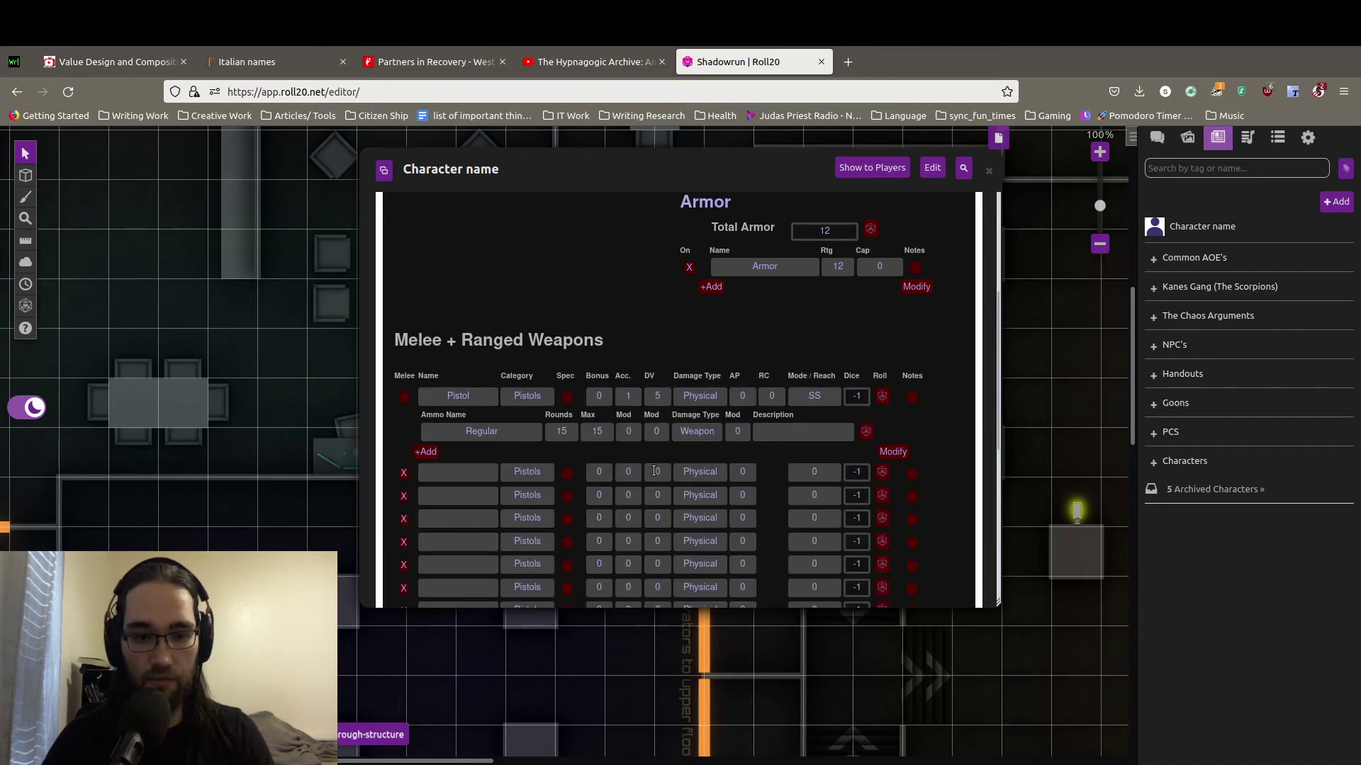
Add a second Pistol ammo type named "APDS" with 15 rounds and a maximum of 15.
click(412, 454)
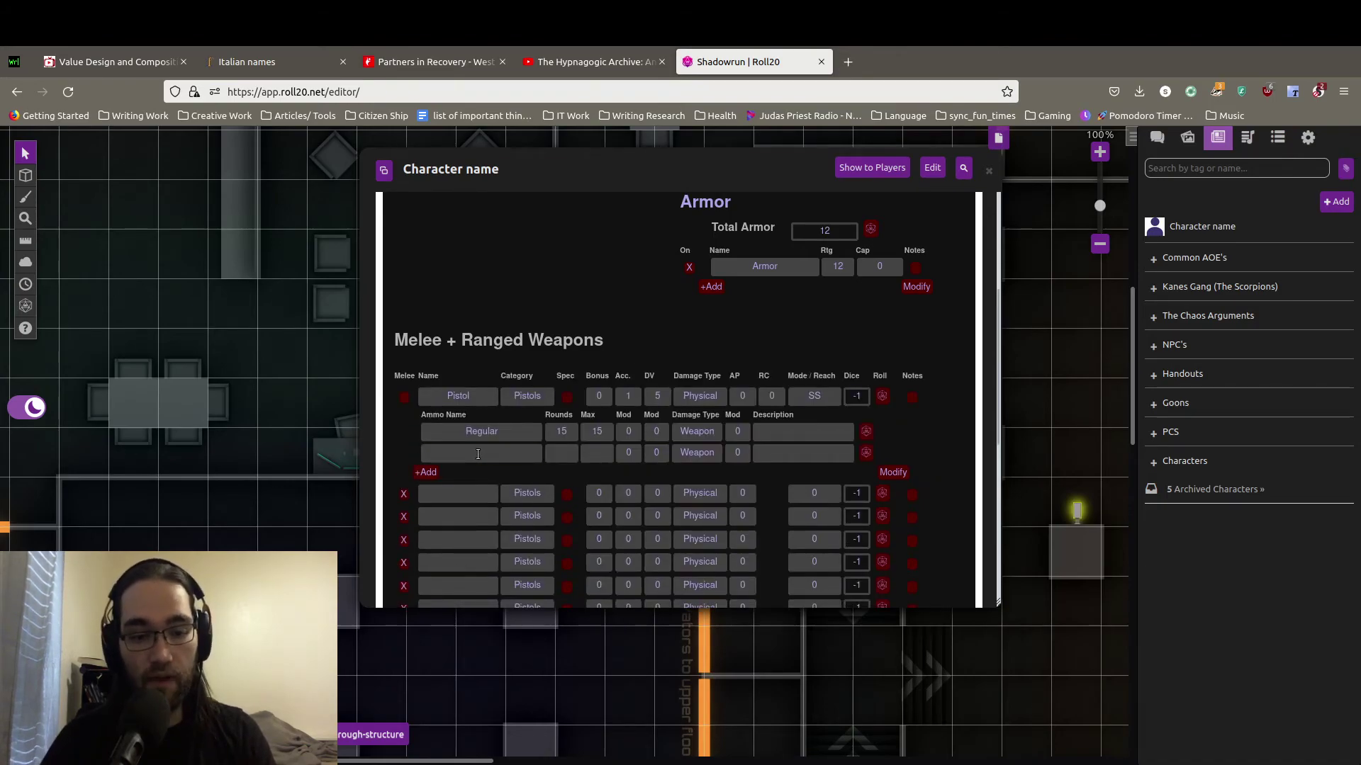
click(479, 455)
text(APDS)
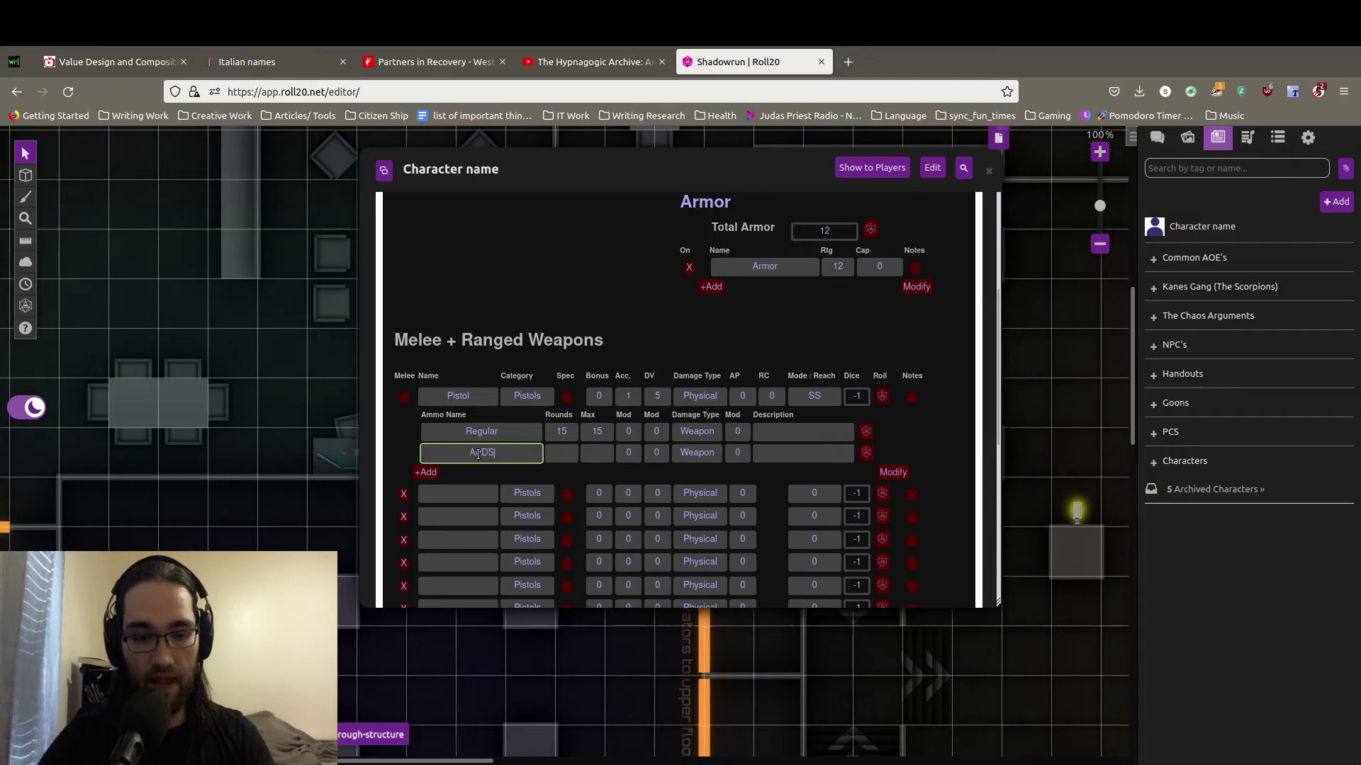
click(558, 451)
text(15)
click(591, 453)
text(15)
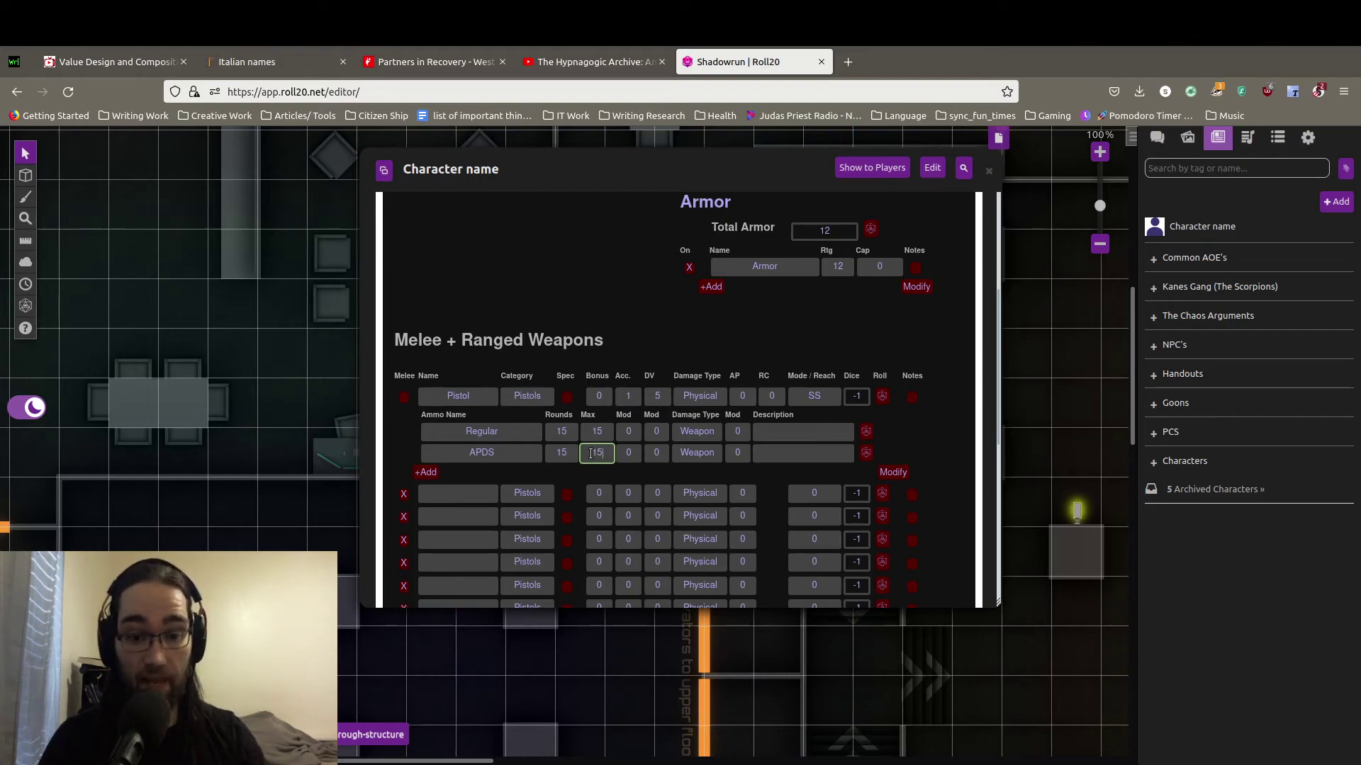
click(660, 451)
text(-5)
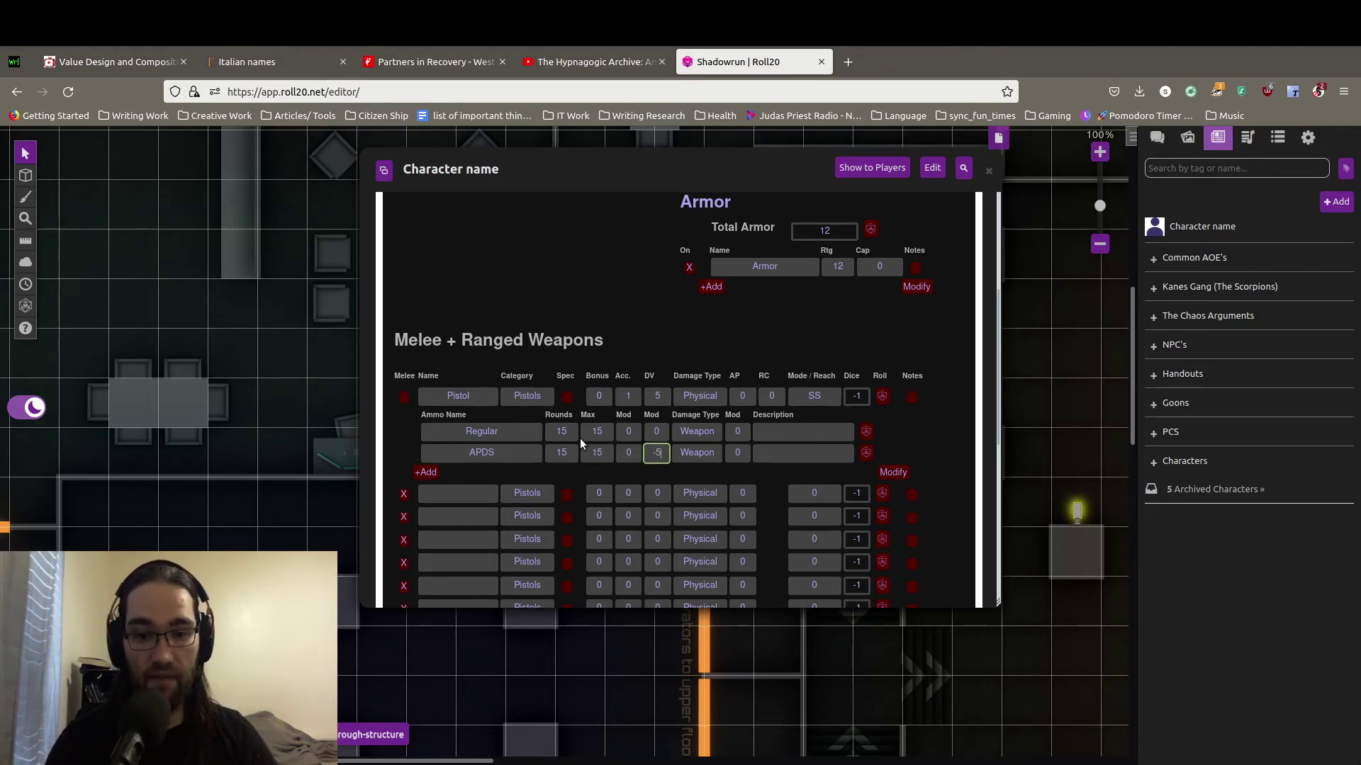
key(BackSpace)
key(BackSpace)
text(0)
Set the APDS ammo's AP modifier to -5.
double_click(734, 454)
text(-5)
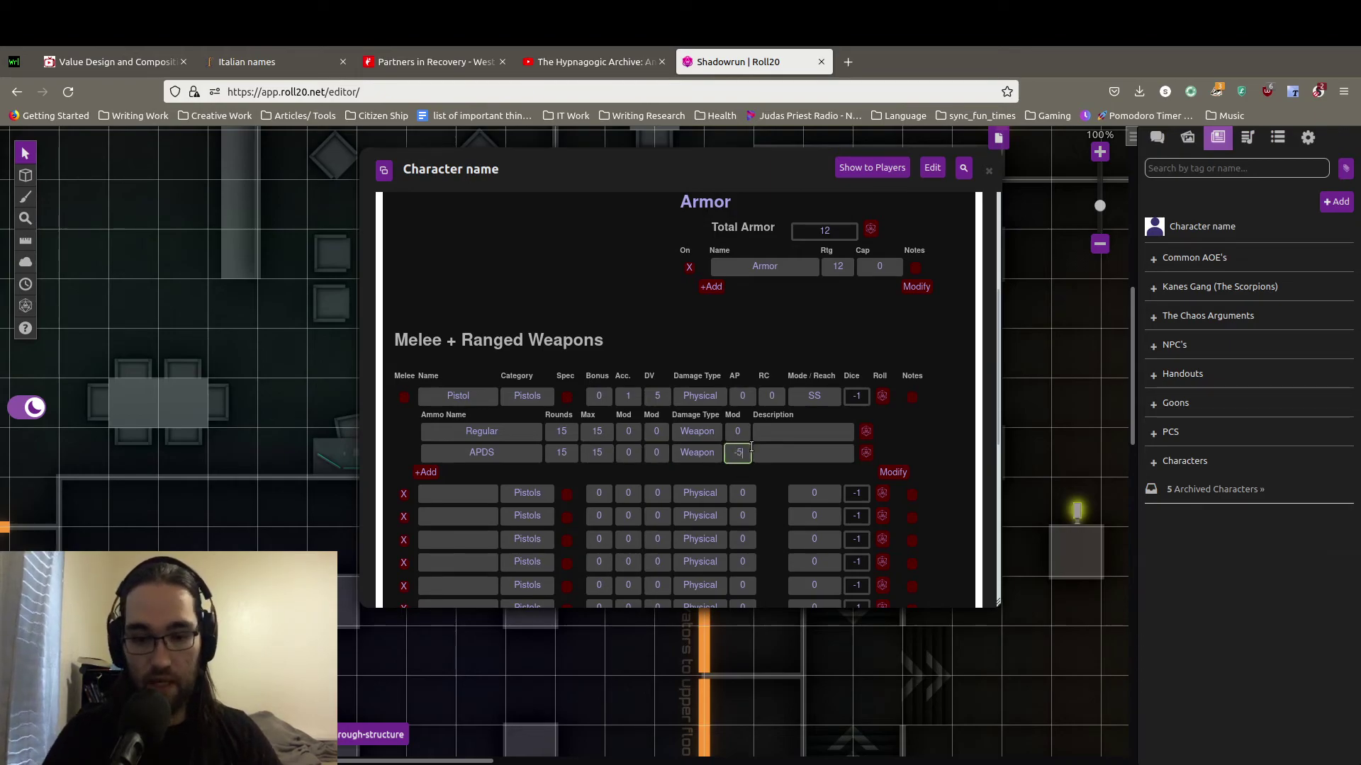
click(919, 450)
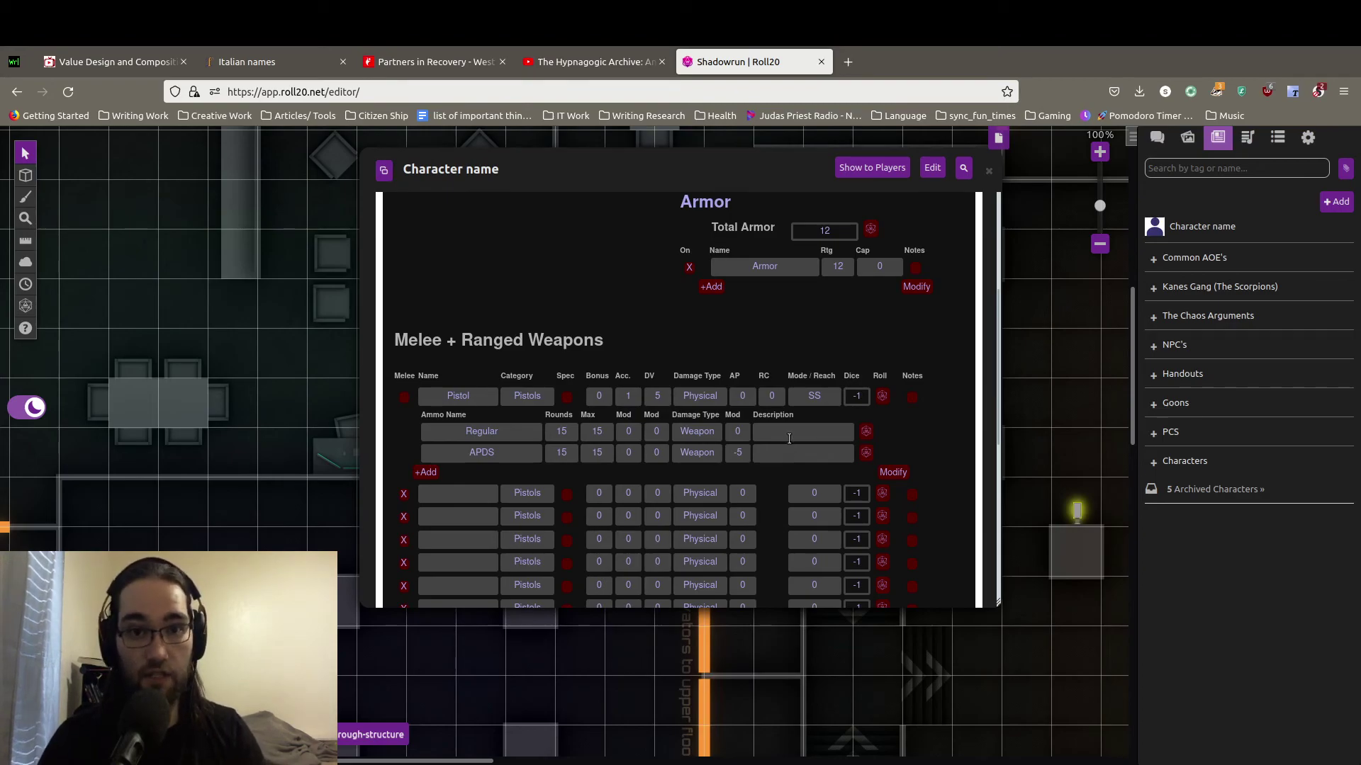
Add a contact named "Fixer" of type "Fixer" to the Contacts list on the sheet's Social page.
scroll(781, 419, up, 5)
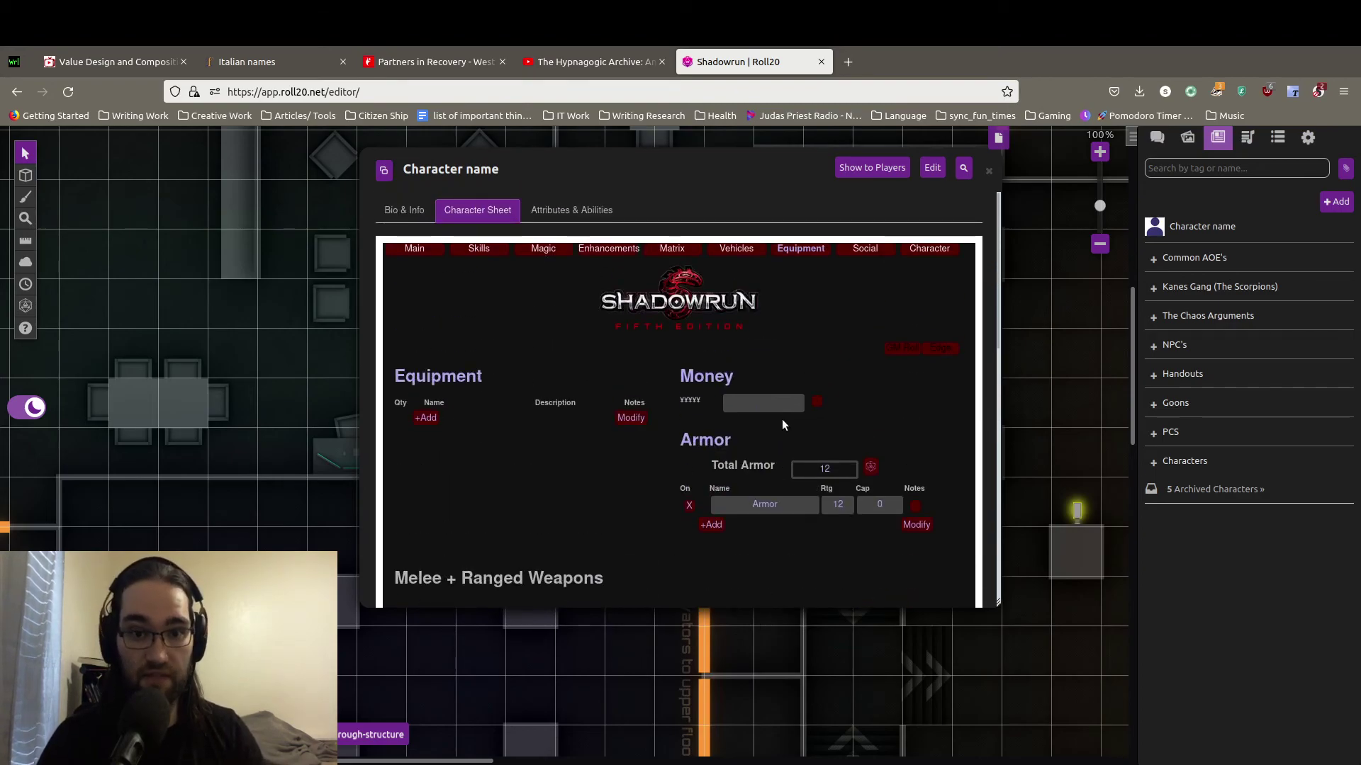
click(873, 256)
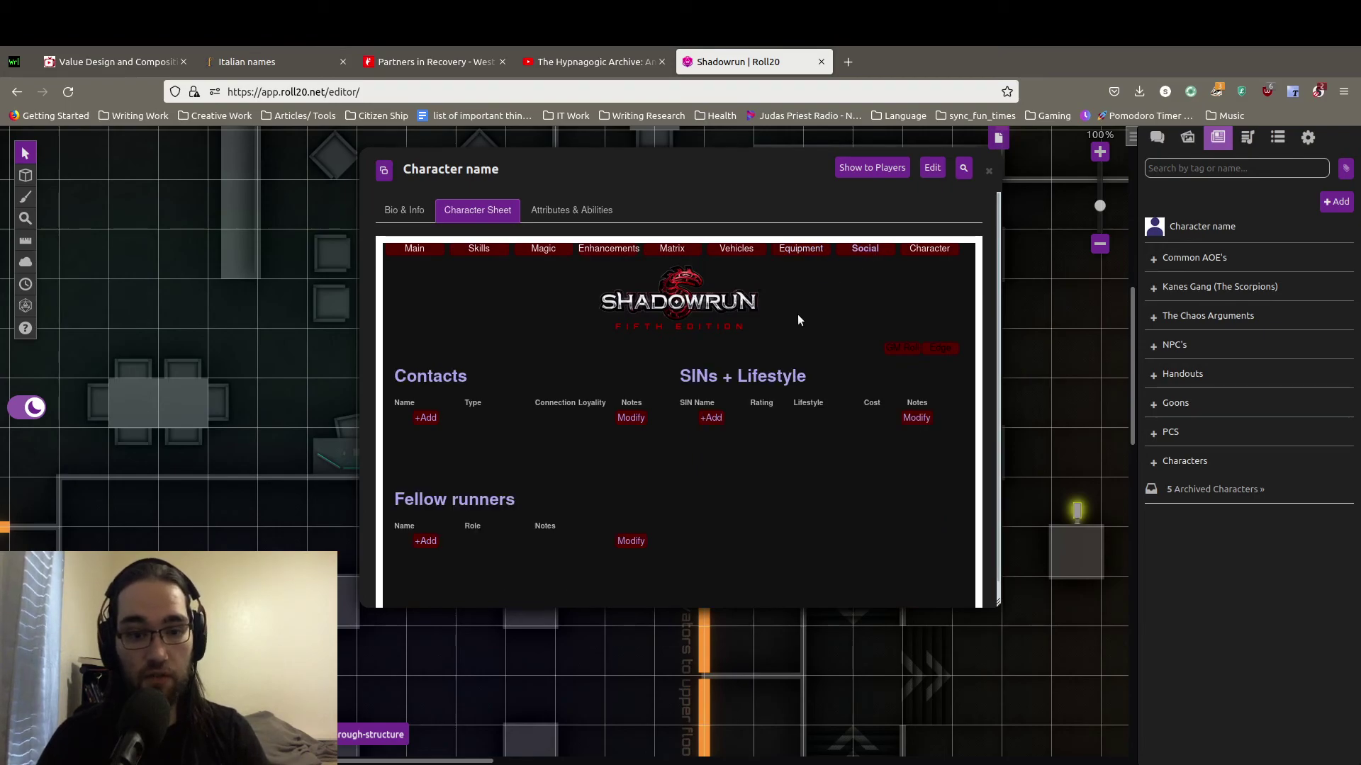
scroll(765, 326, down, 1)
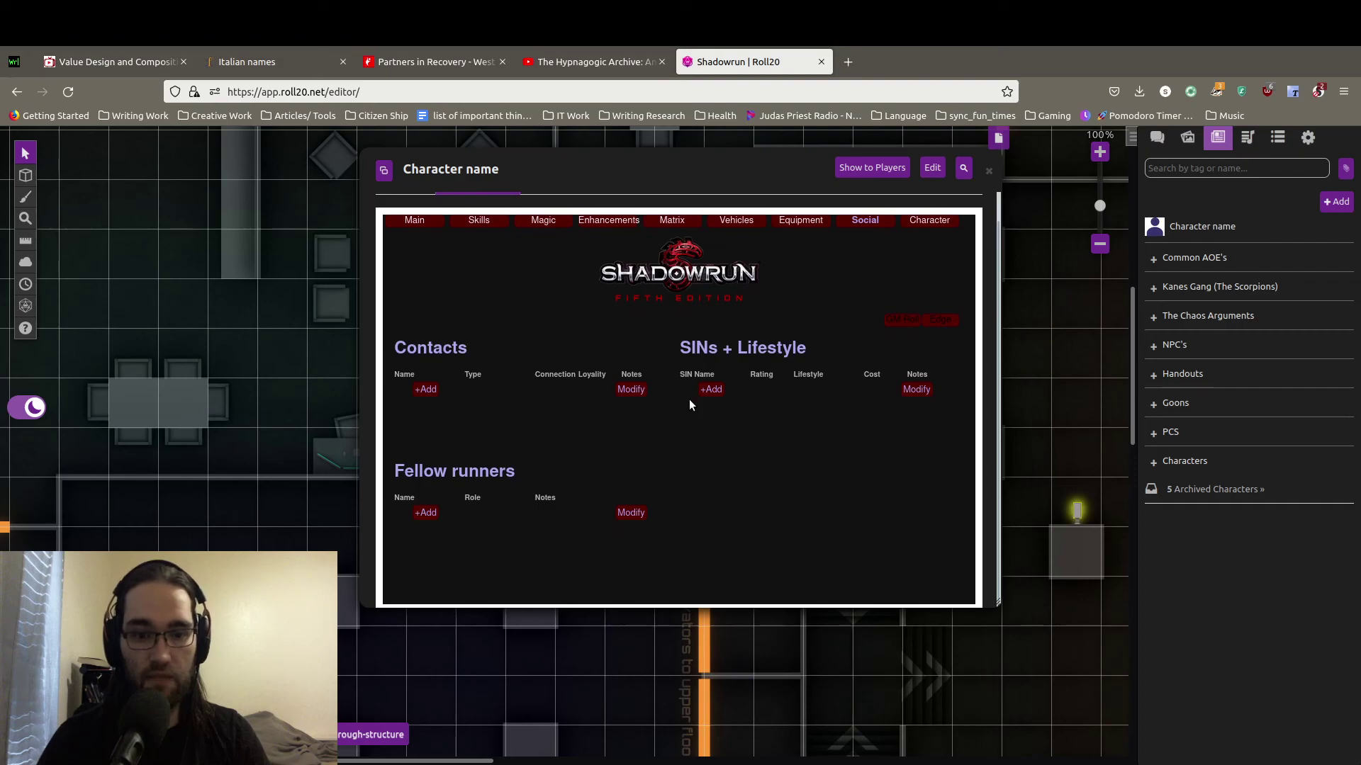
click(425, 389)
click(426, 389)
text(Fixer)
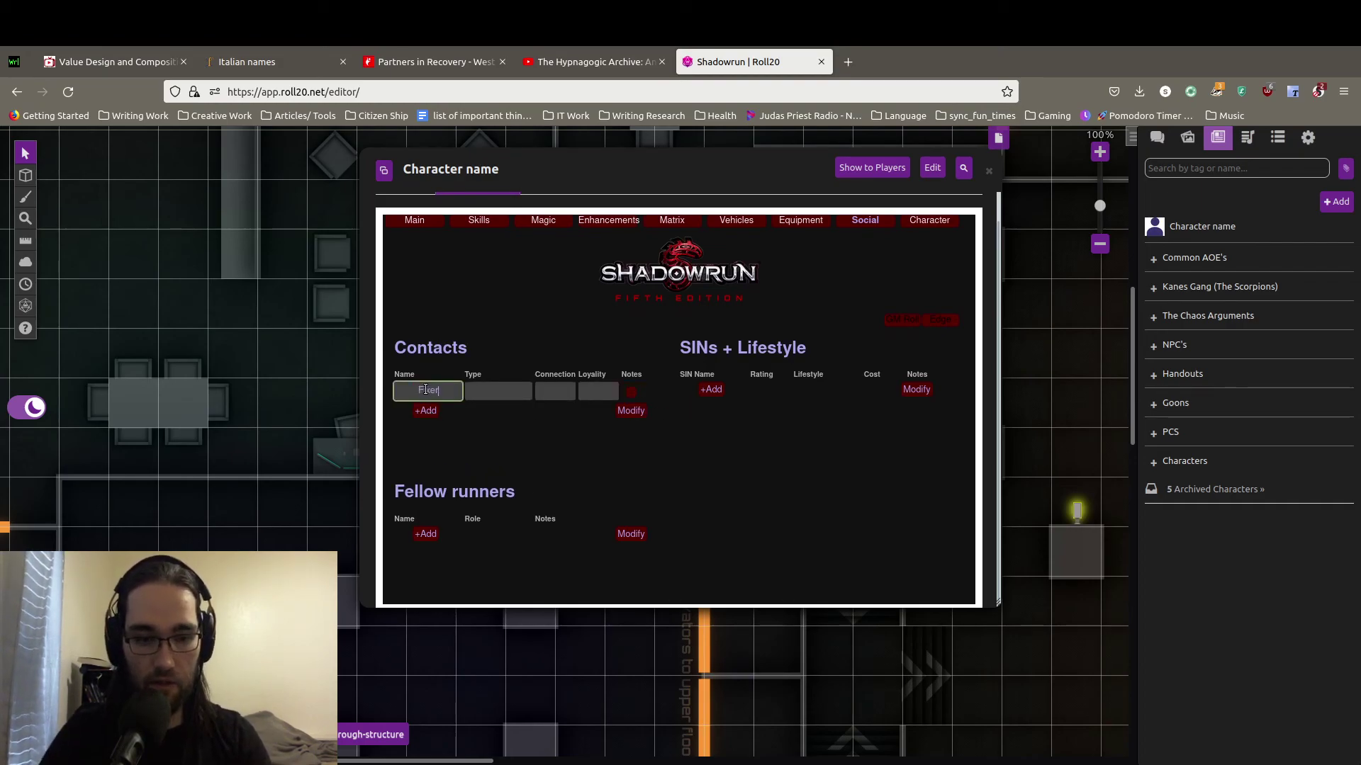
click(506, 391)
text(Fixer)
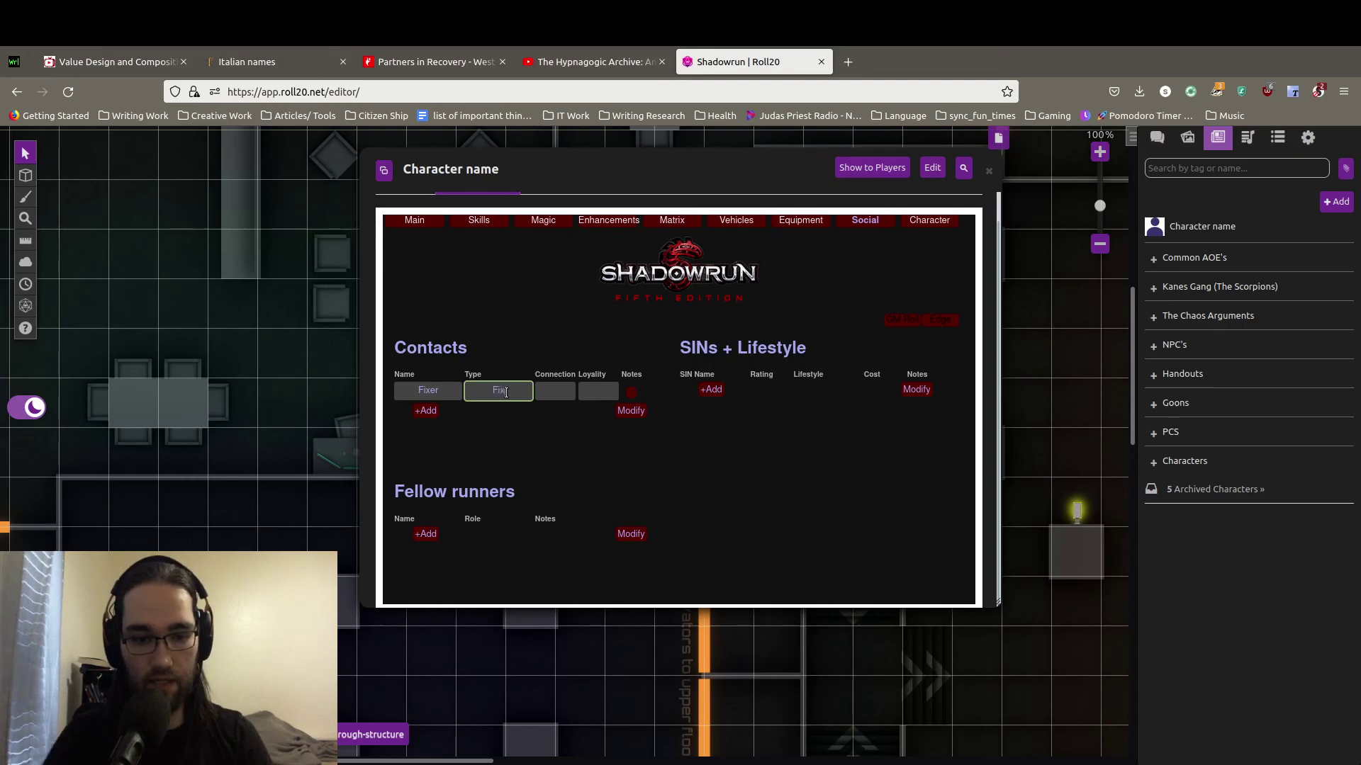
Set the Fixer contact's connection to 5 and loyalty to 2.
click(555, 392)
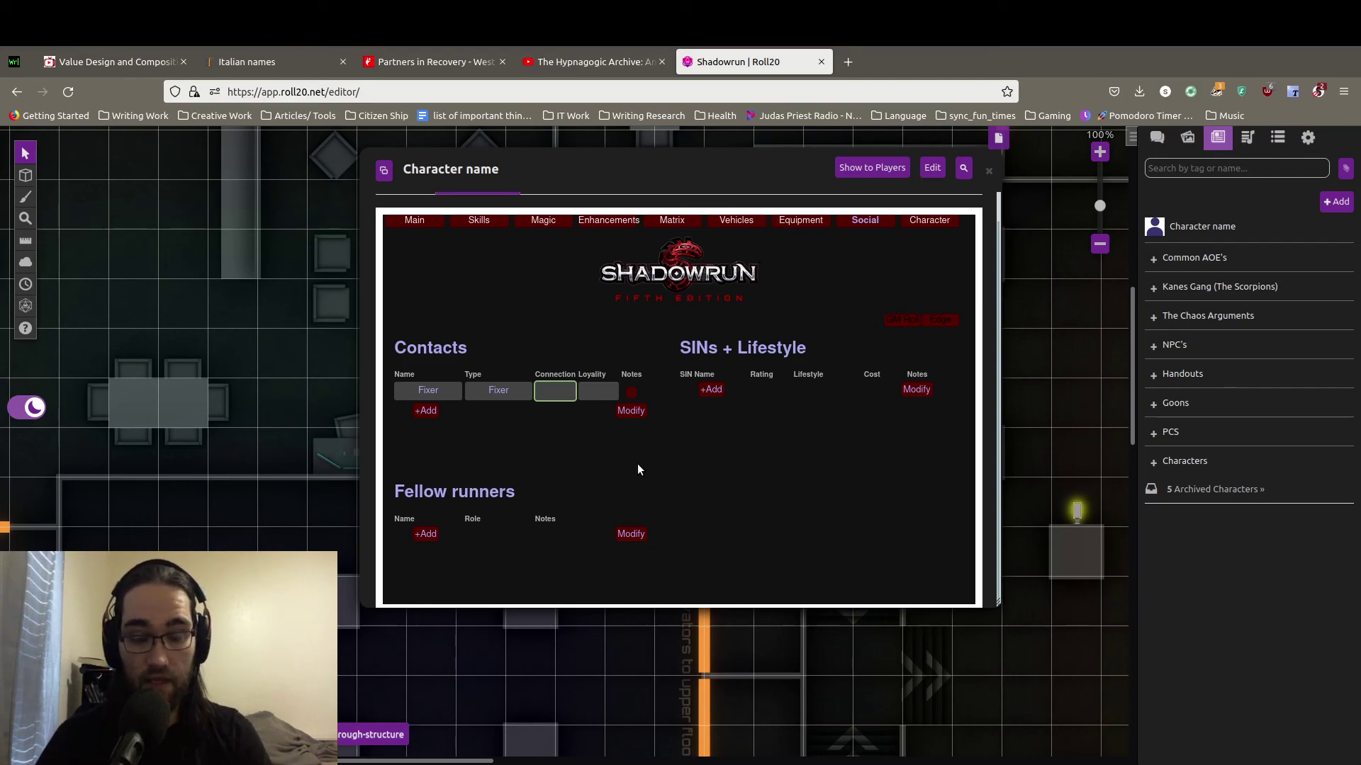
text(5)
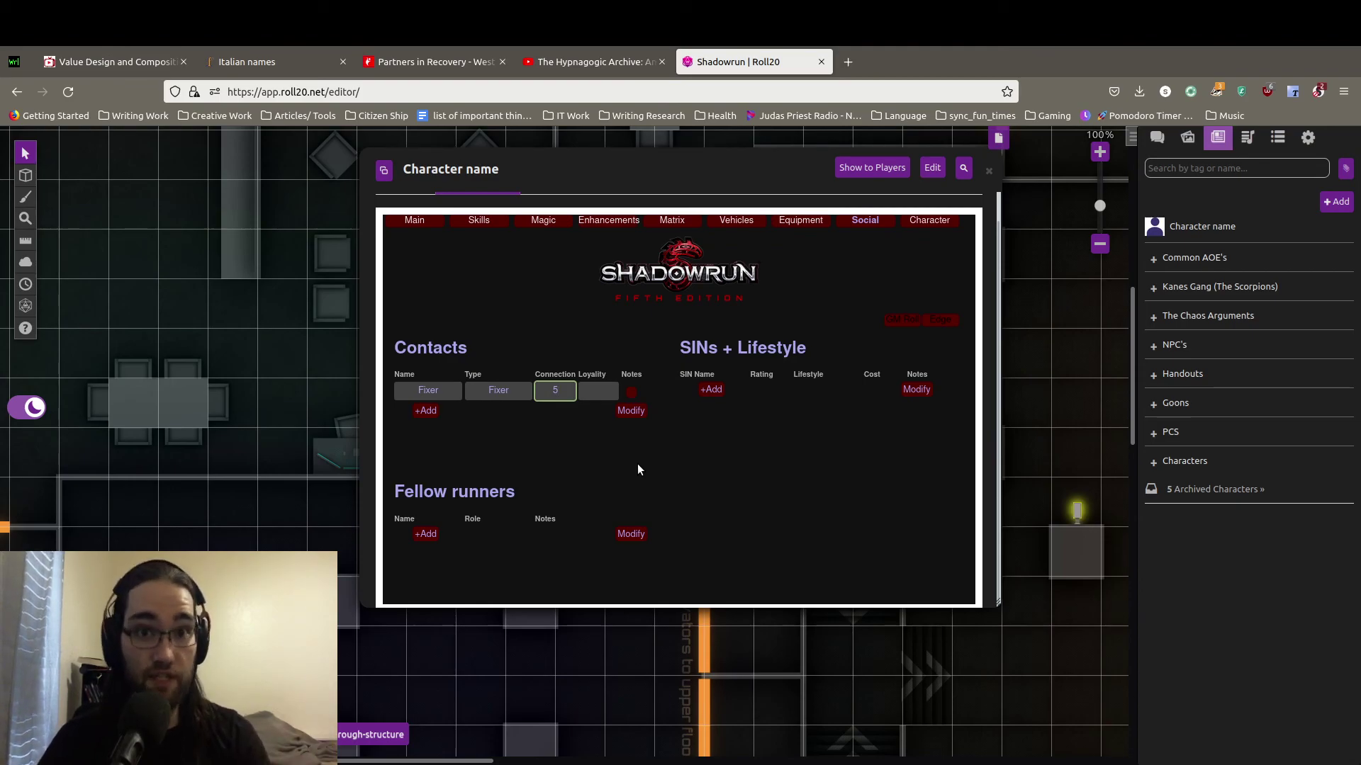
click(614, 392)
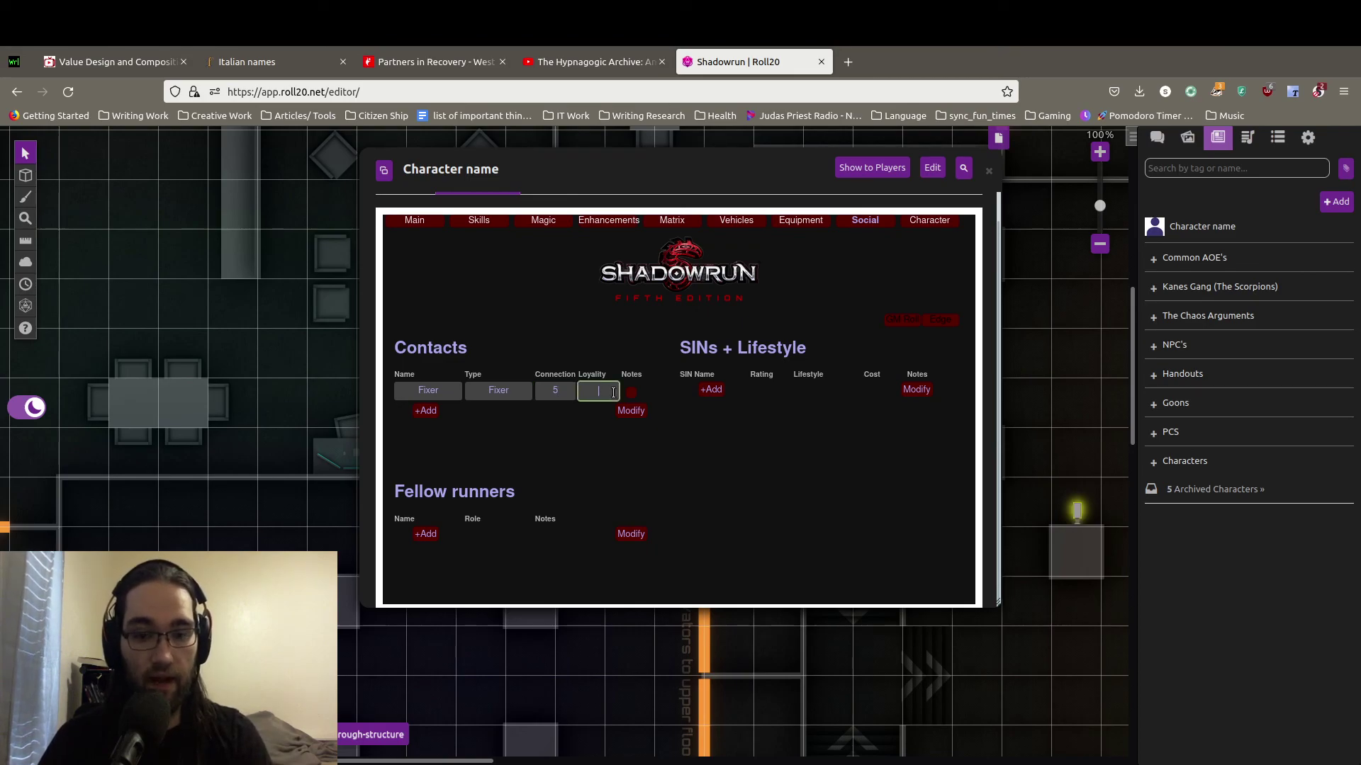
text(2)
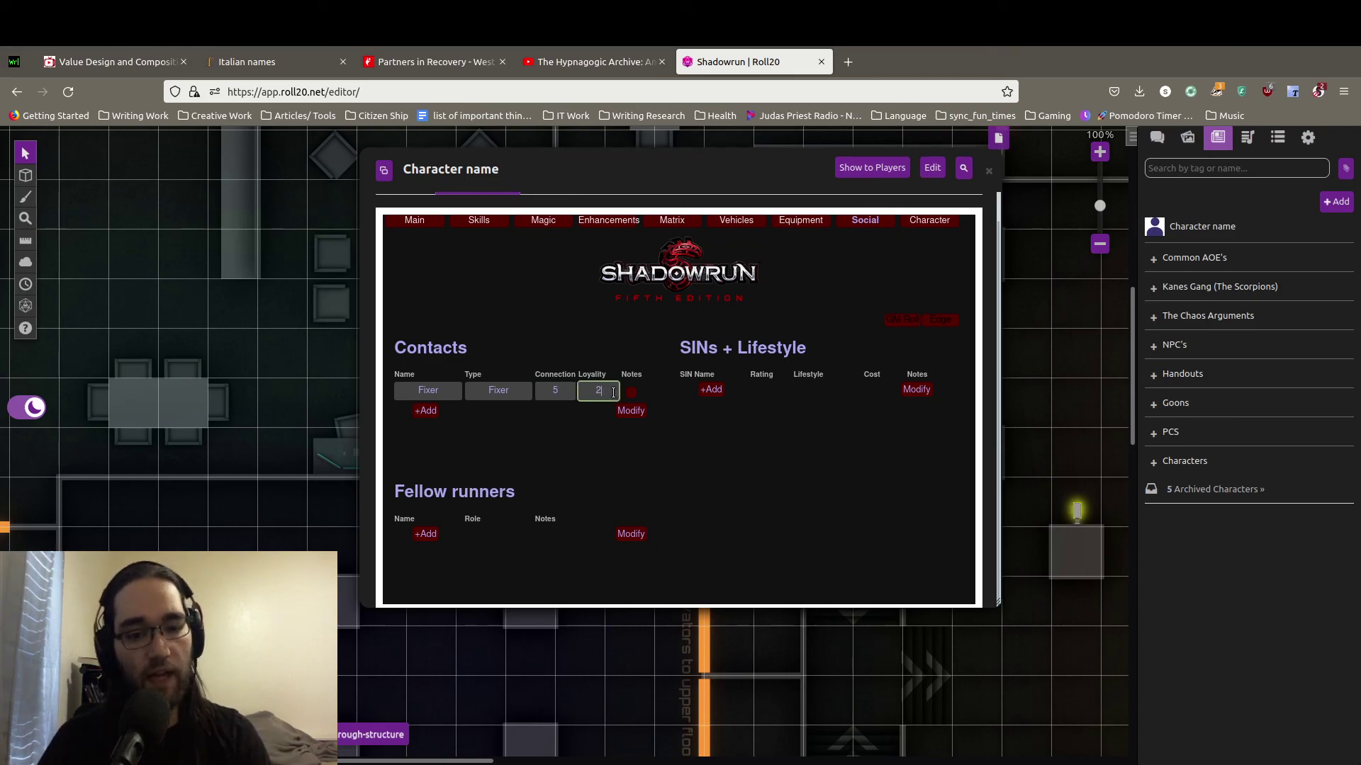
click(692, 437)
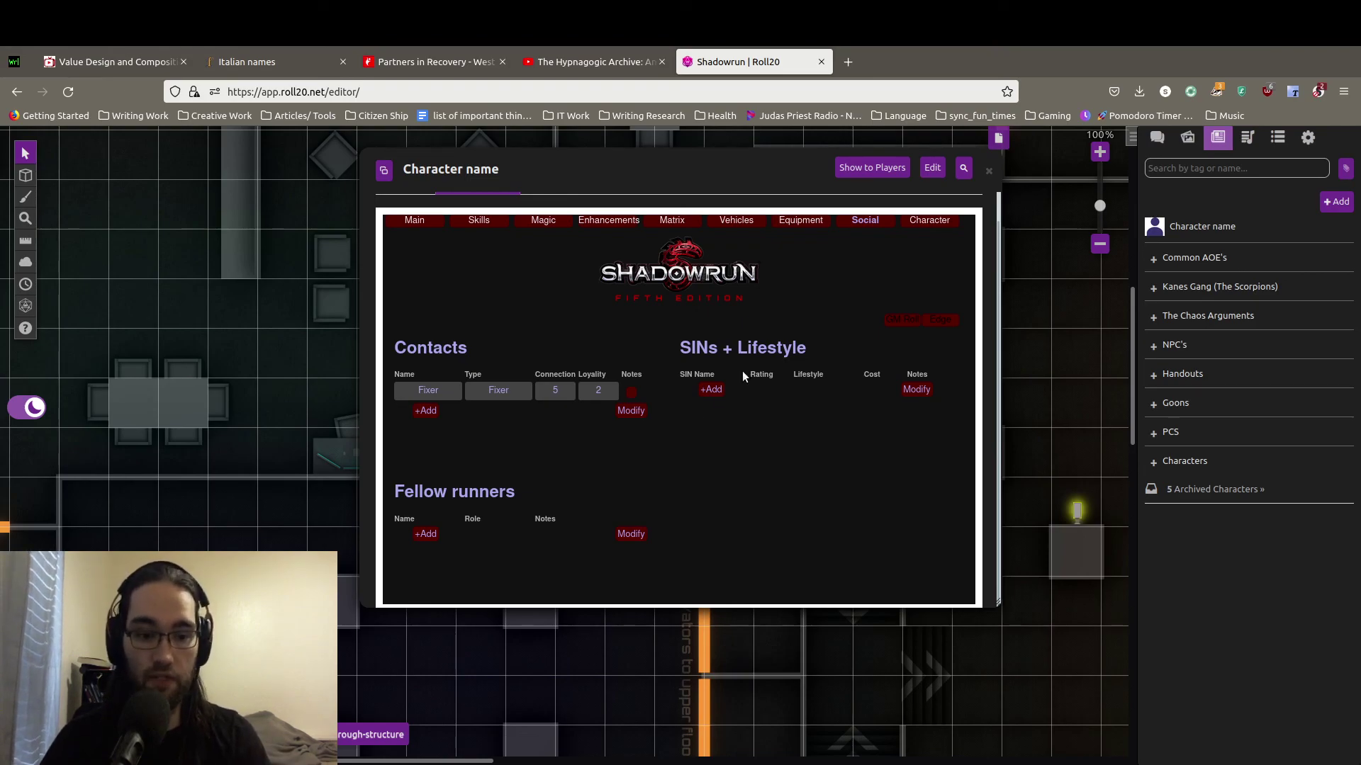
Look over the character information and wound calculation fields on the sheet's Character page.
click(921, 223)
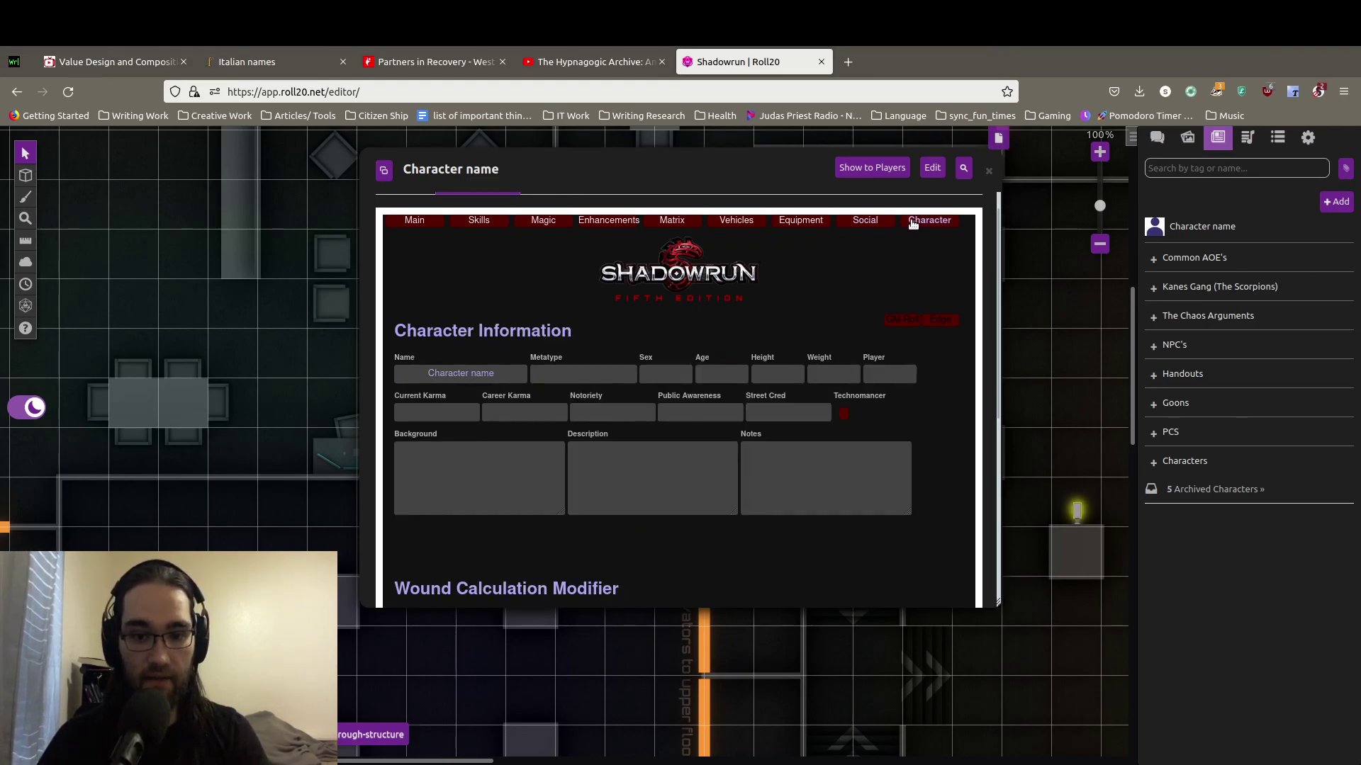
scroll(669, 292, down, 1)
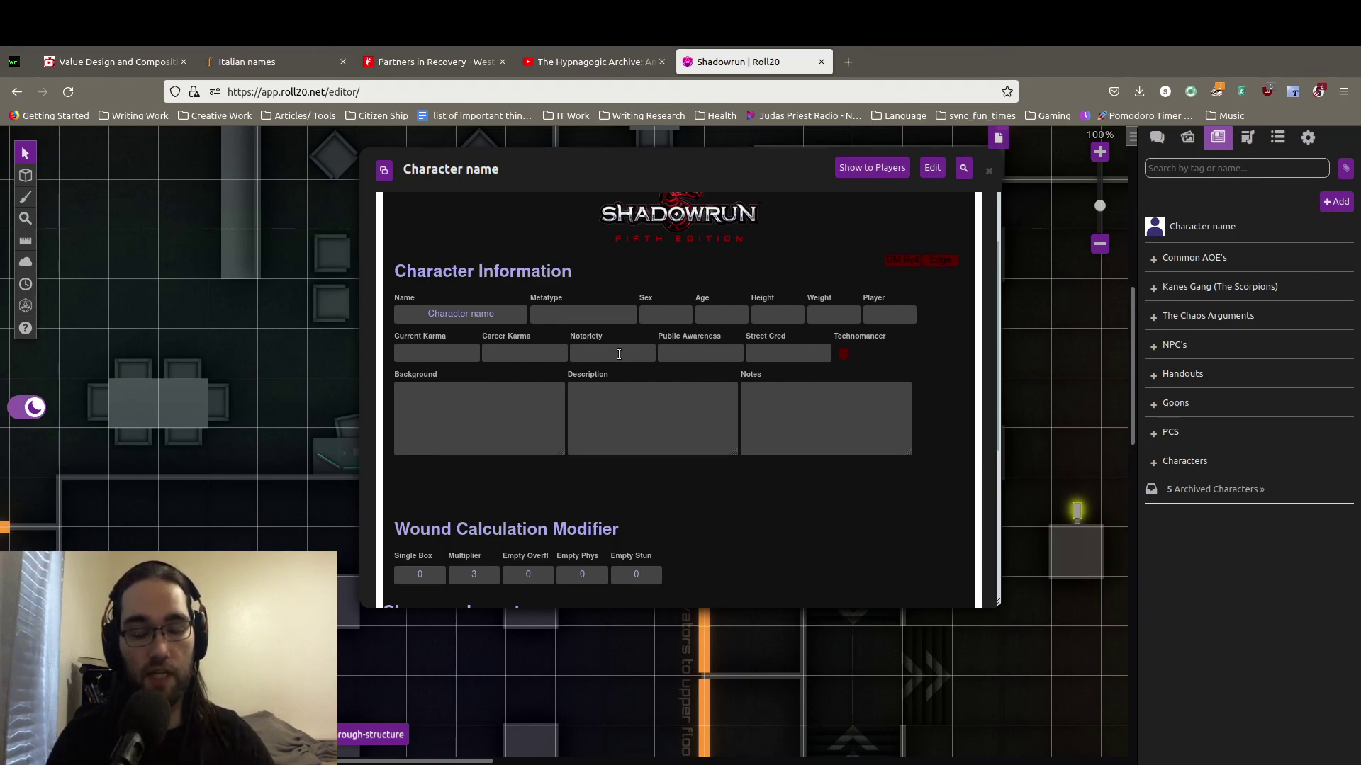
scroll(618, 350, up, 3)
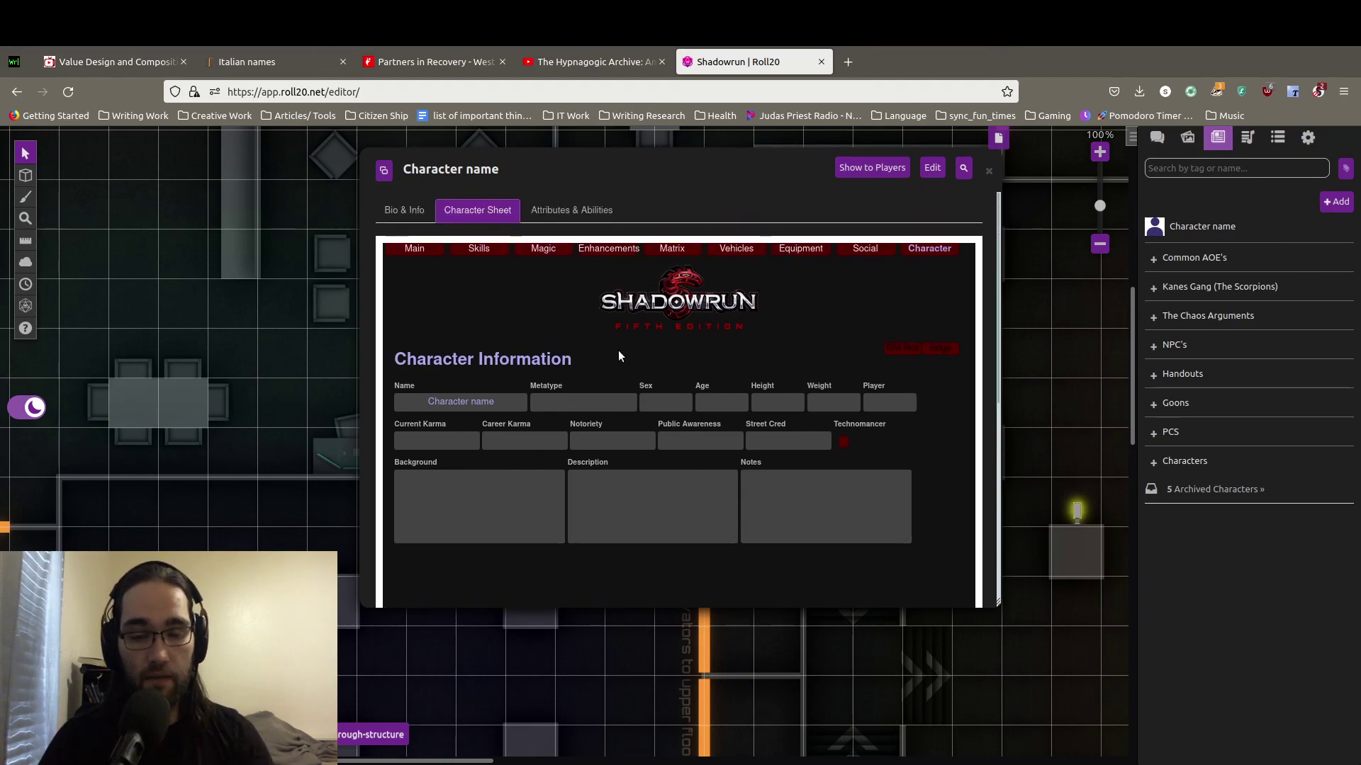
scroll(618, 350, down, 2)
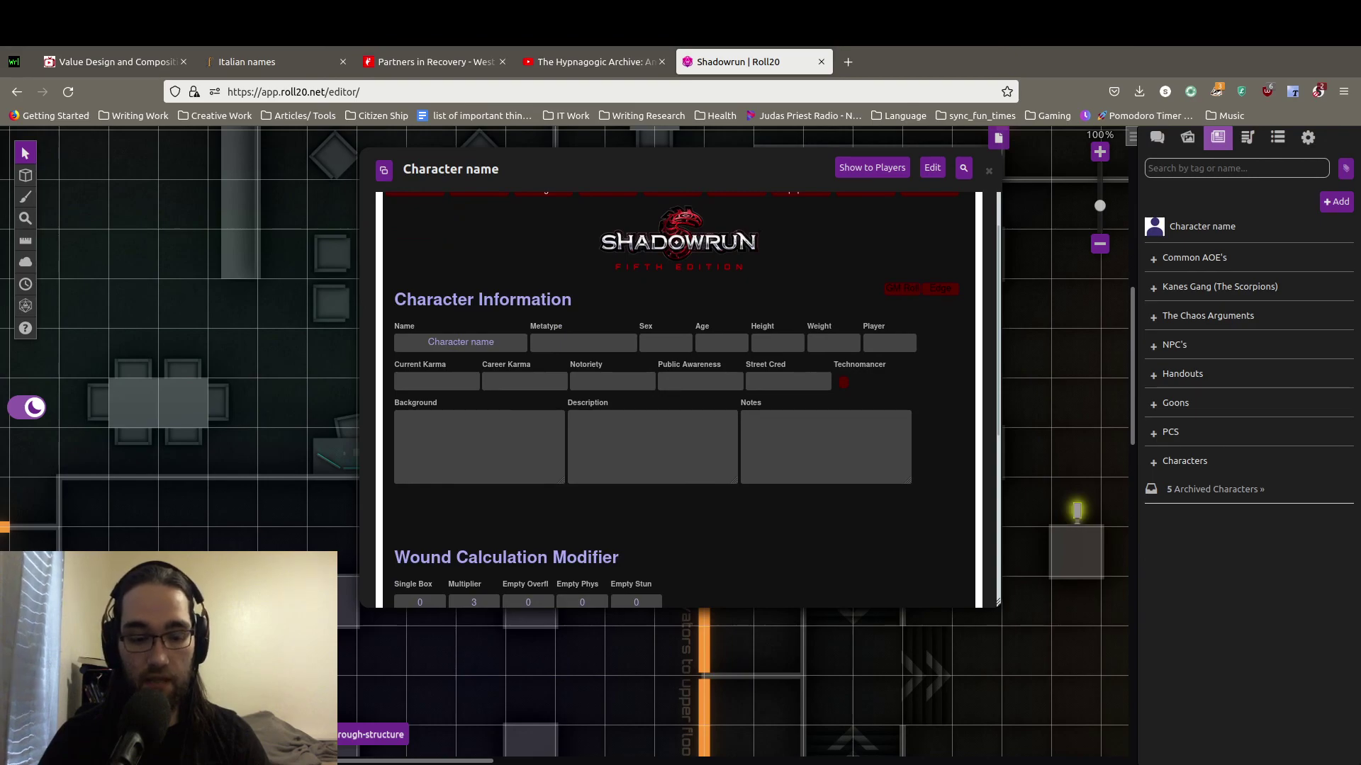